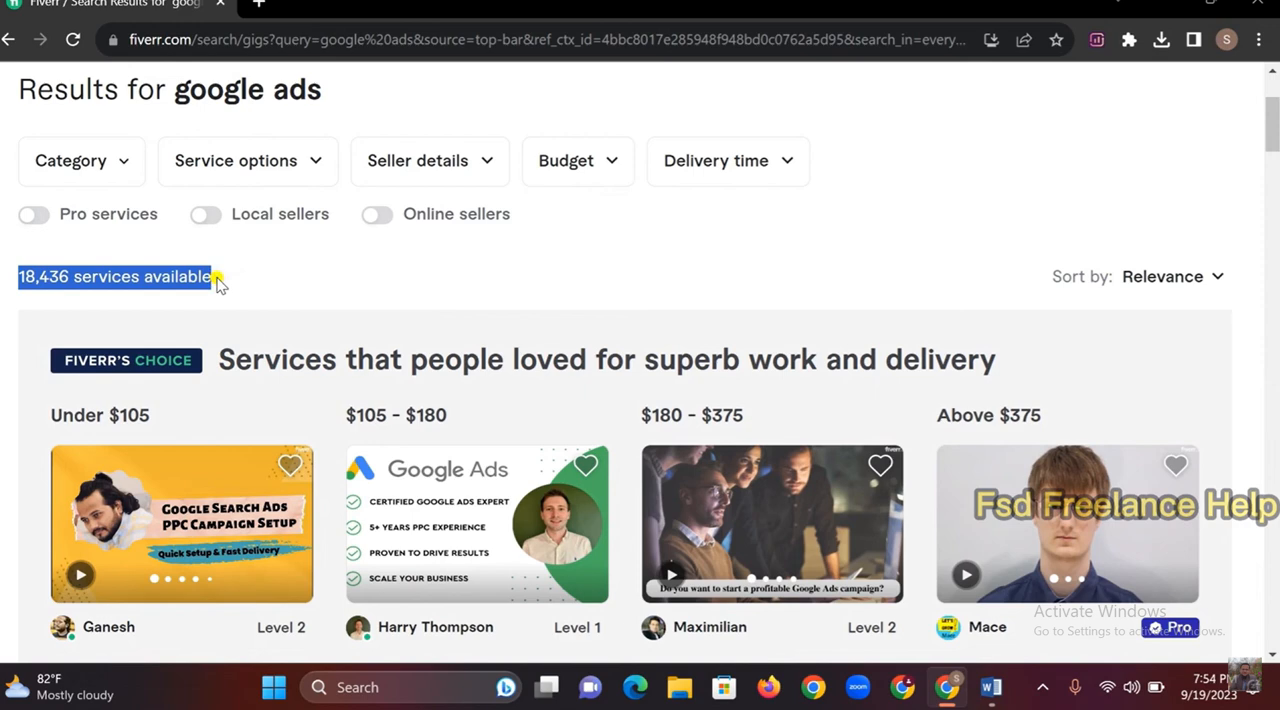
Look through the Fiverr search results for google ads, examining the gigs' ratings and starting prices
{"action": "scroll", "coordinate": [216, 280], "scroll_direction": "down", "scroll_amount": 3}
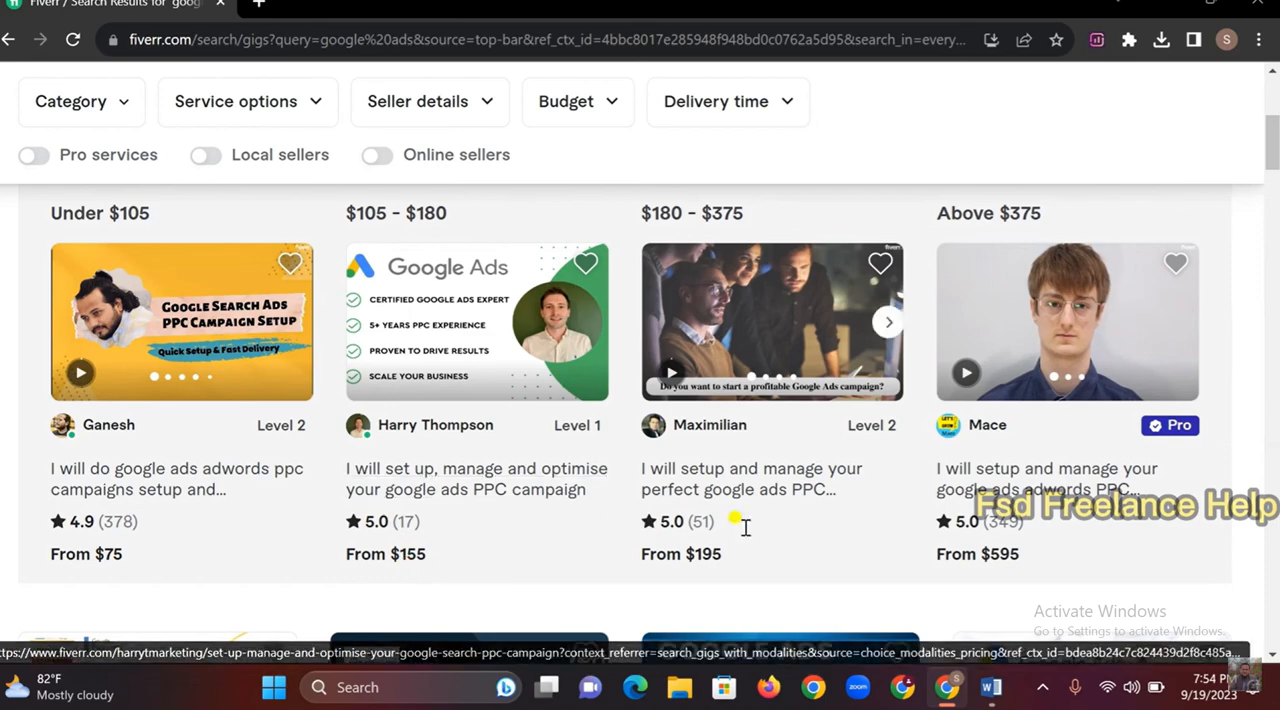
{"action": "scroll", "coordinate": [1193, 418], "scroll_direction": "down", "scroll_amount": 2}
{"action": "scroll", "coordinate": [1193, 418], "scroll_direction": "down", "scroll_amount": 4}
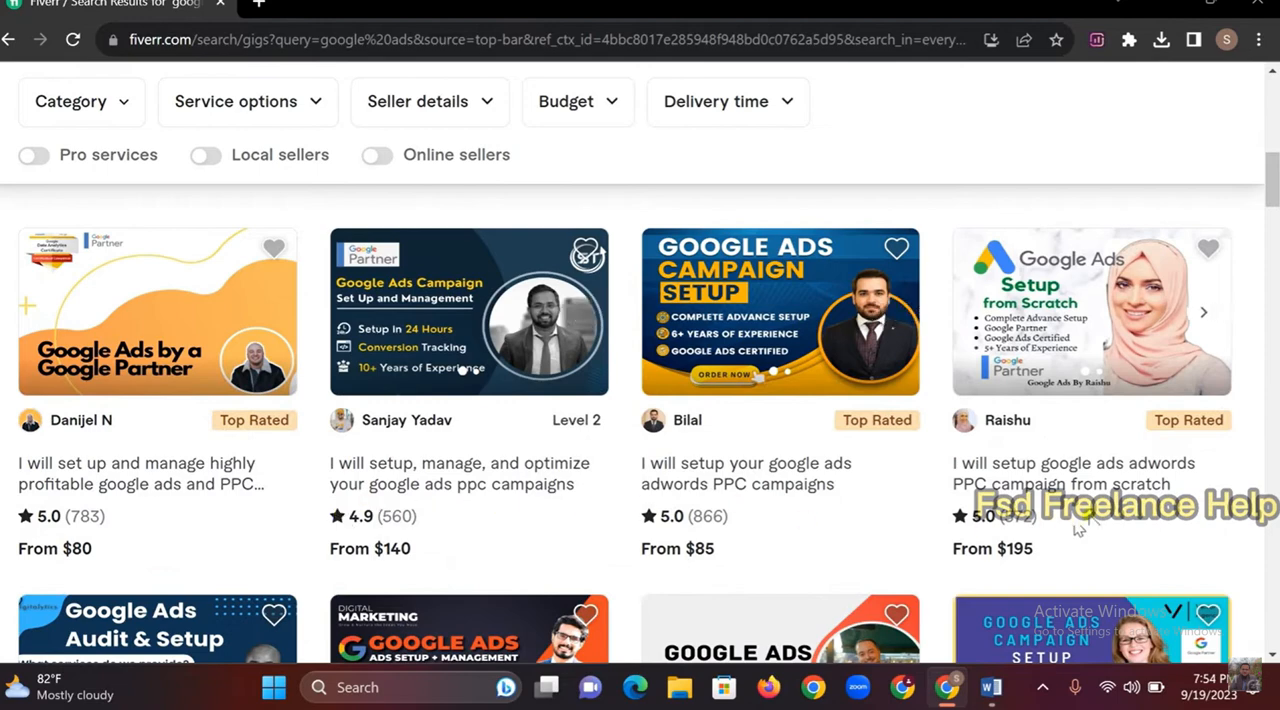
{"action": "scroll", "coordinate": [1077, 529], "scroll_direction": "down", "scroll_amount": 1}
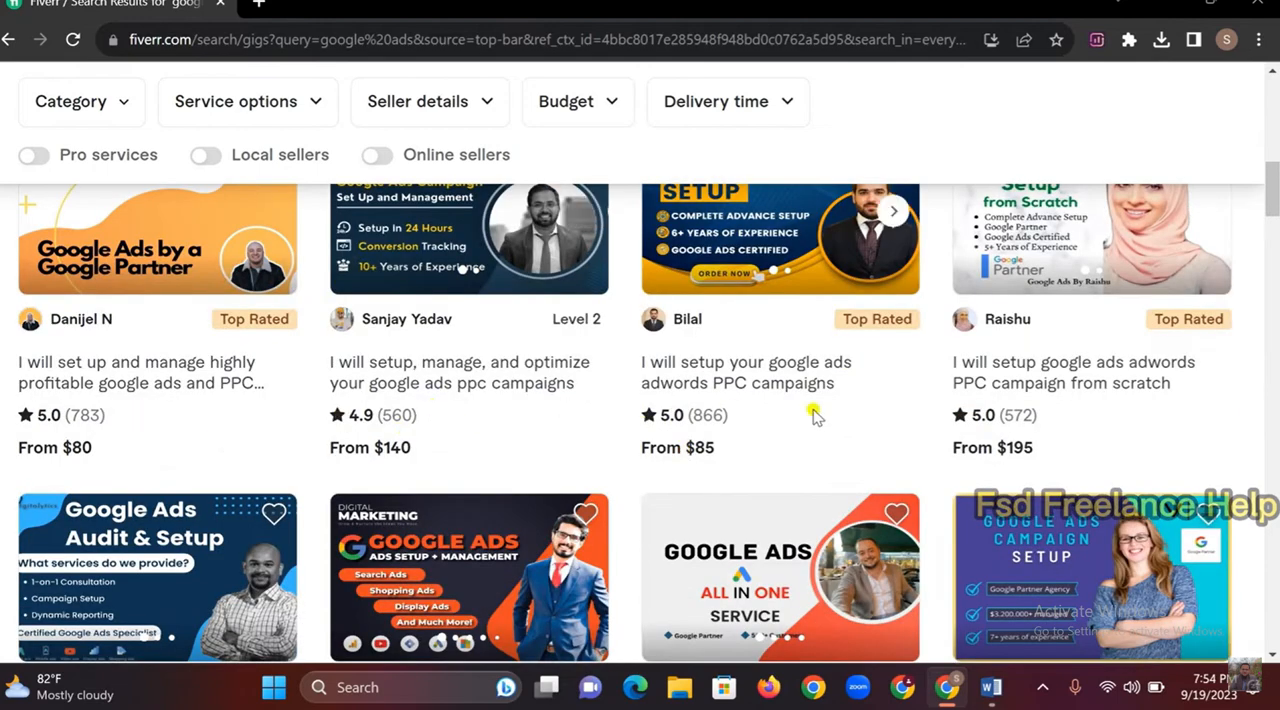
{"action": "scroll", "coordinate": [1185, 445], "scroll_direction": "down", "scroll_amount": 1}
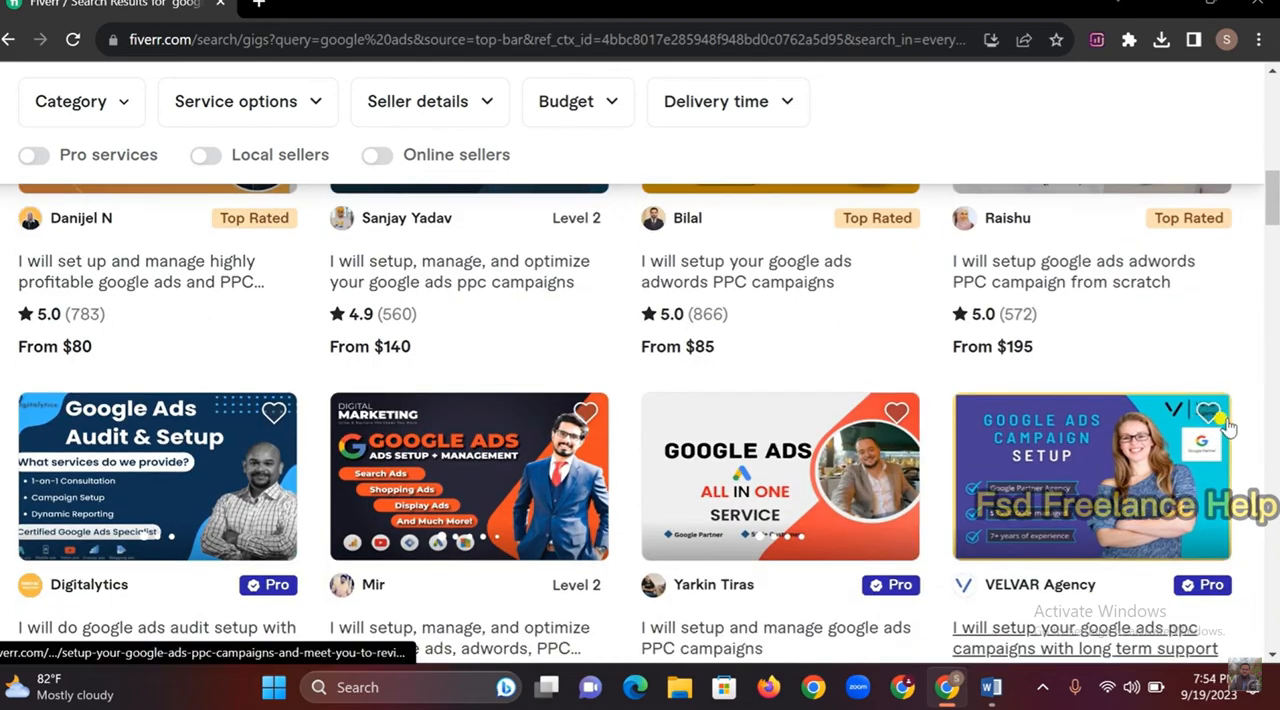
Switch to the client brief in Word and examine the type of Google campaign requested
{"action": "left_click", "coordinate": [991, 688]}
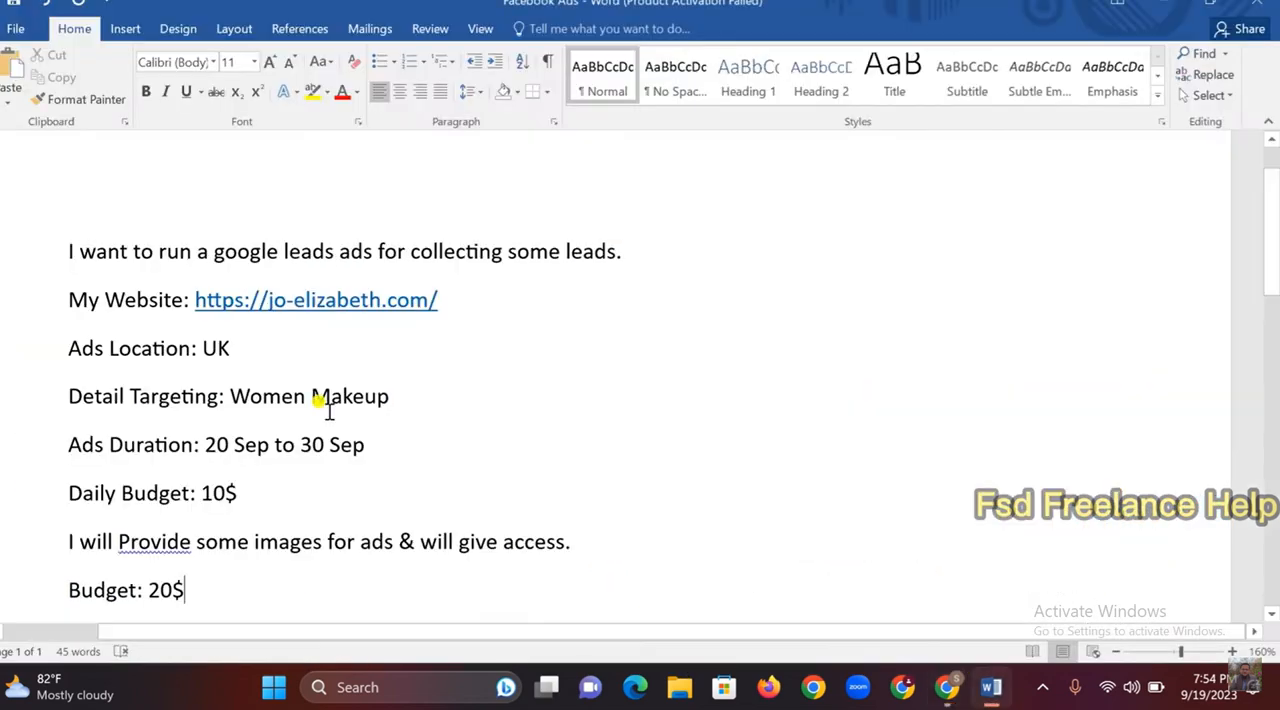
{"action": "scroll", "coordinate": [553, 453], "scroll_direction": "down", "scroll_amount": 1}
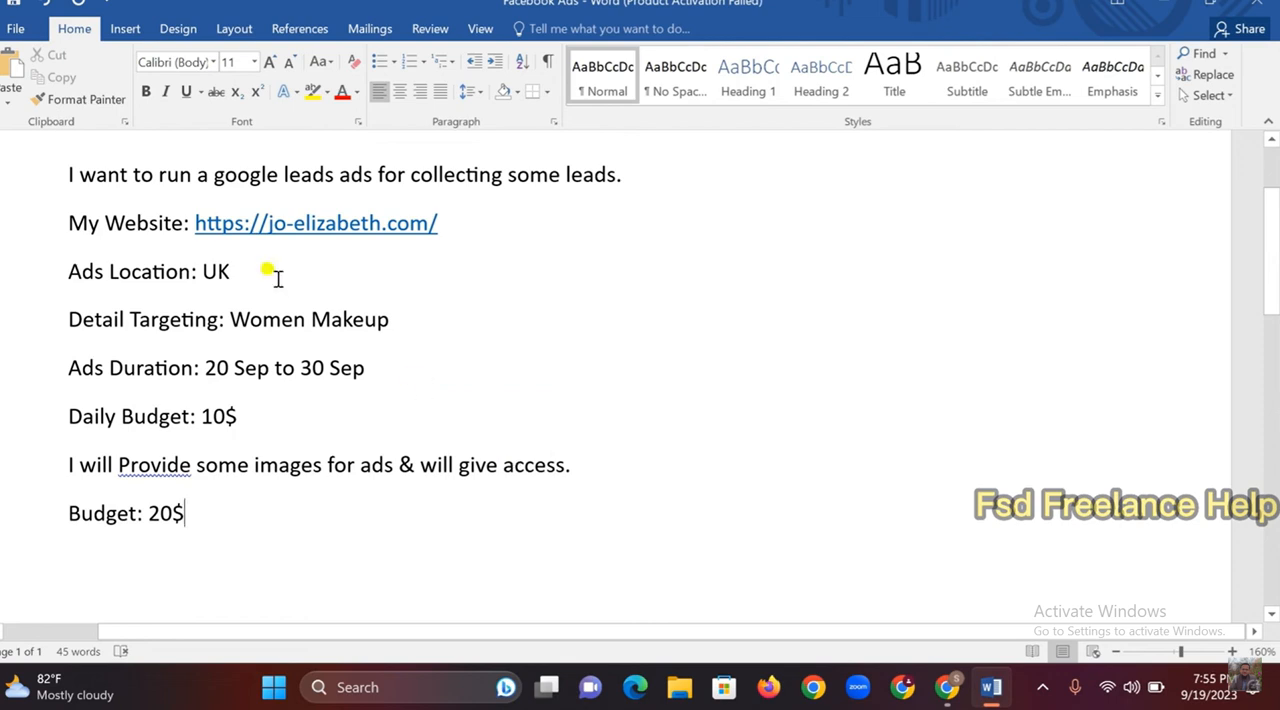
{"action": "key", "text": "ctrl+a"}
{"action": "left_click", "coordinate": [773, 370]}
{"action": "double_click", "coordinate": [283, 172]}
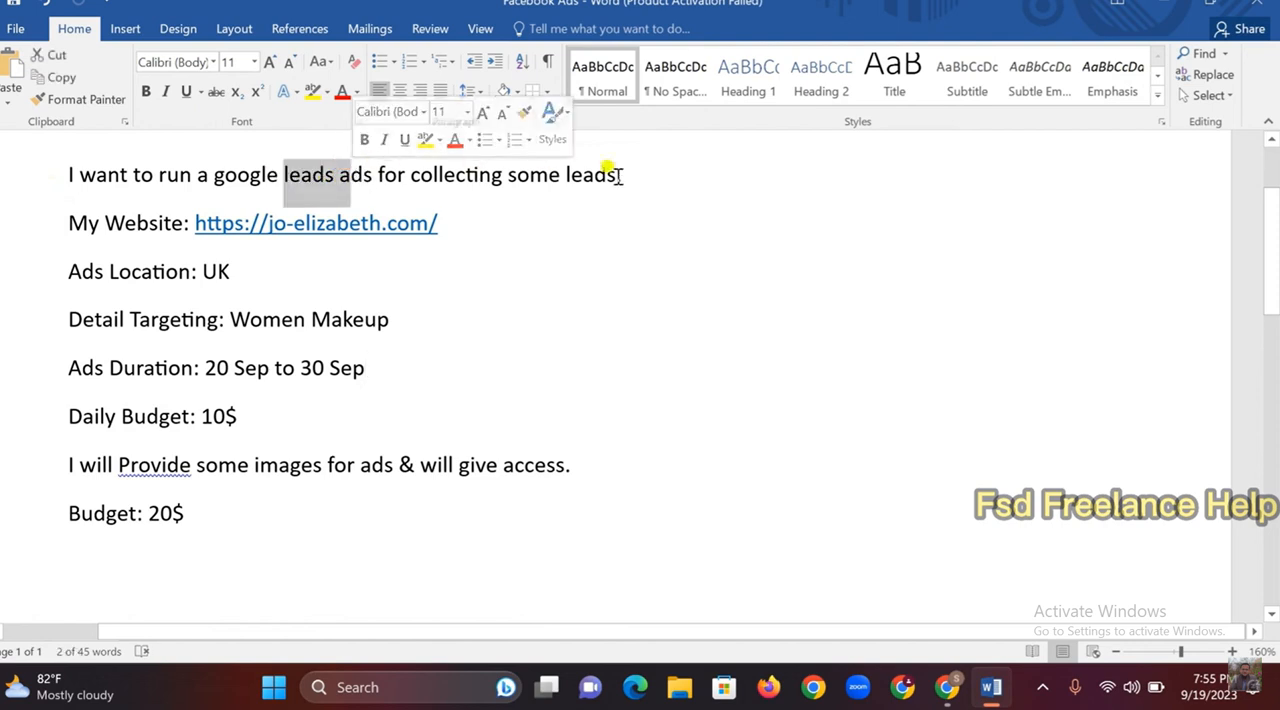
{"action": "left_click", "coordinate": [440, 223]}
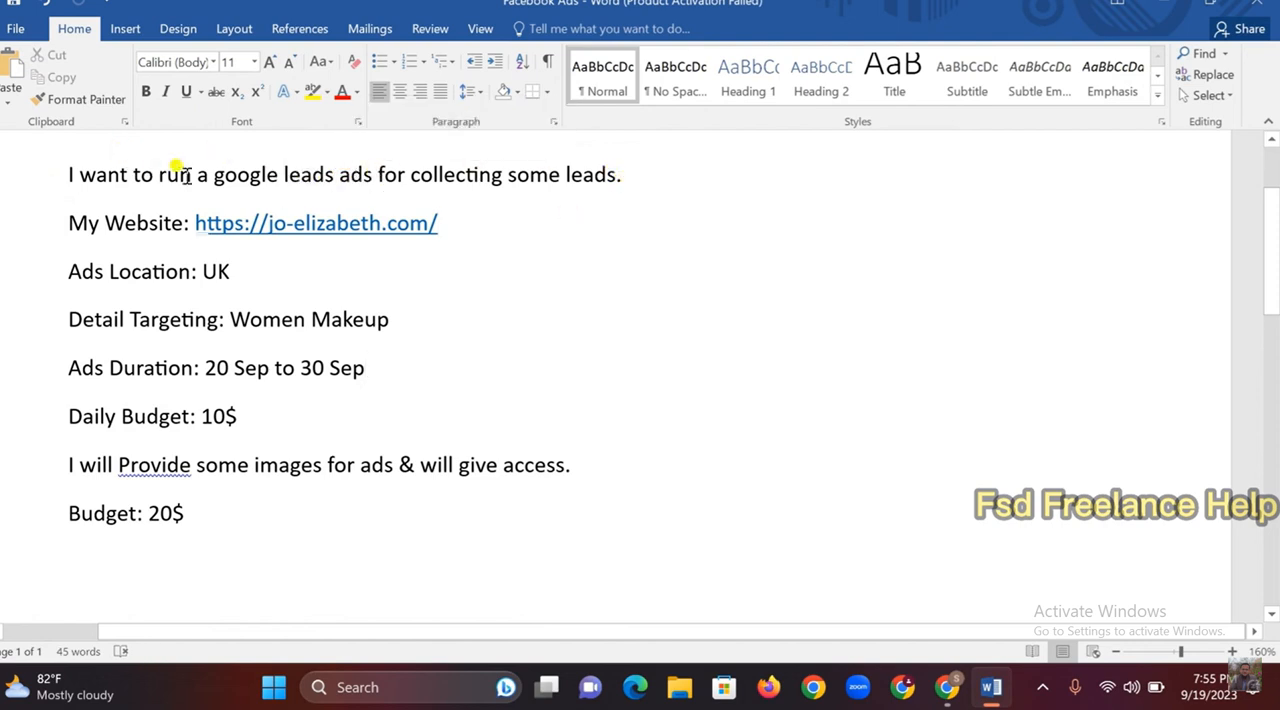
{"action": "left_click_drag", "start_coordinate": [283, 174], "coordinate": [370, 172]}
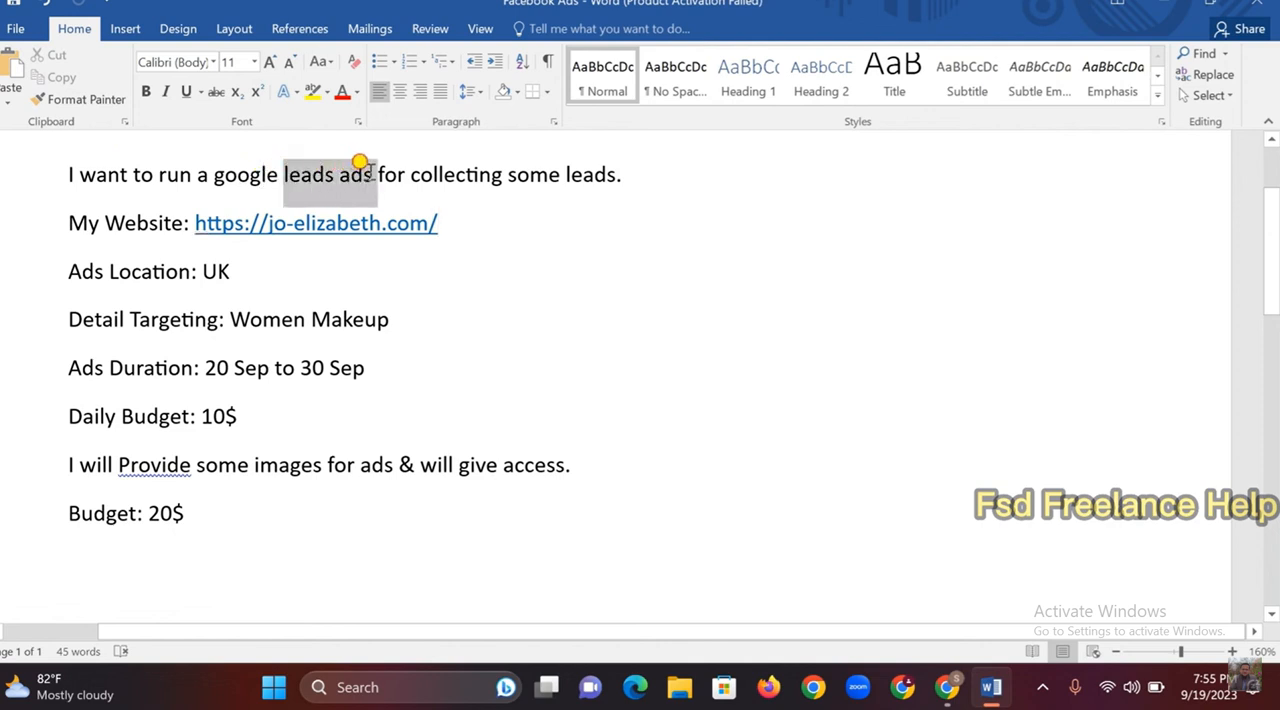
{"action": "left_click", "coordinate": [543, 220]}
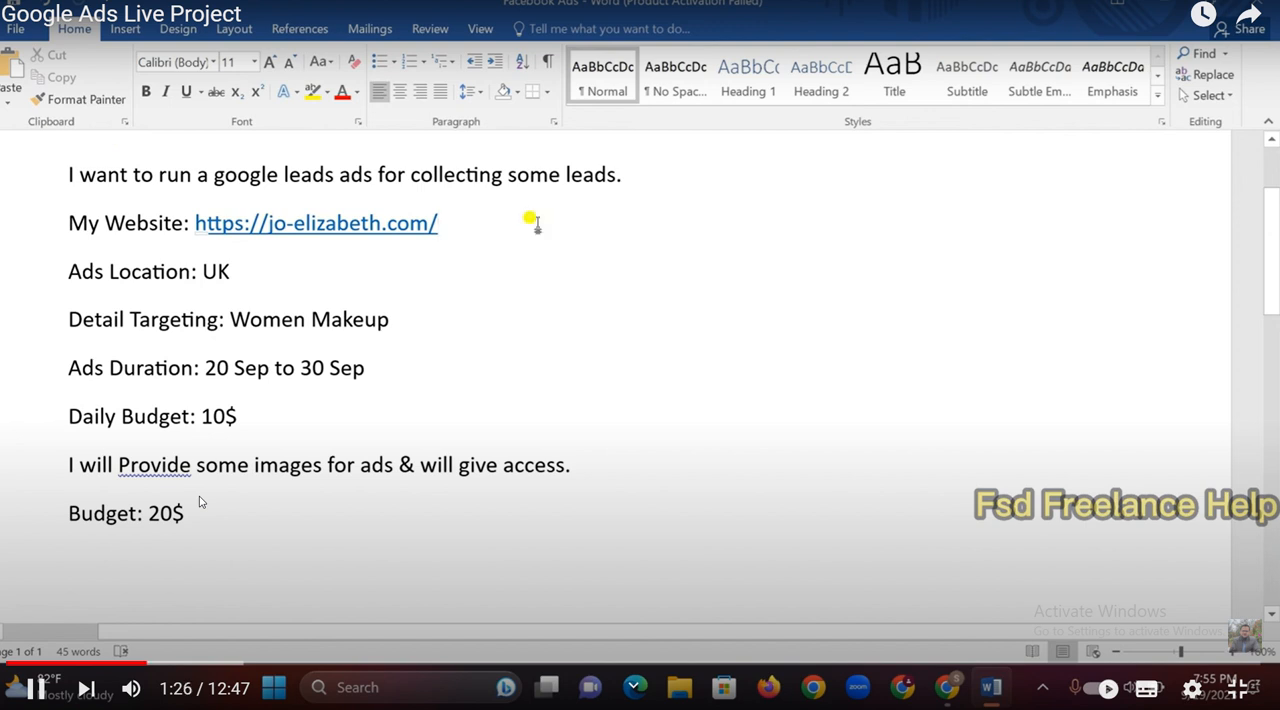
Read the brief's website, ad location, detail targeting, duration, daily budget, image and access note, and project budget
{"action": "left_click_drag", "start_coordinate": [75, 230], "coordinate": [429, 215]}
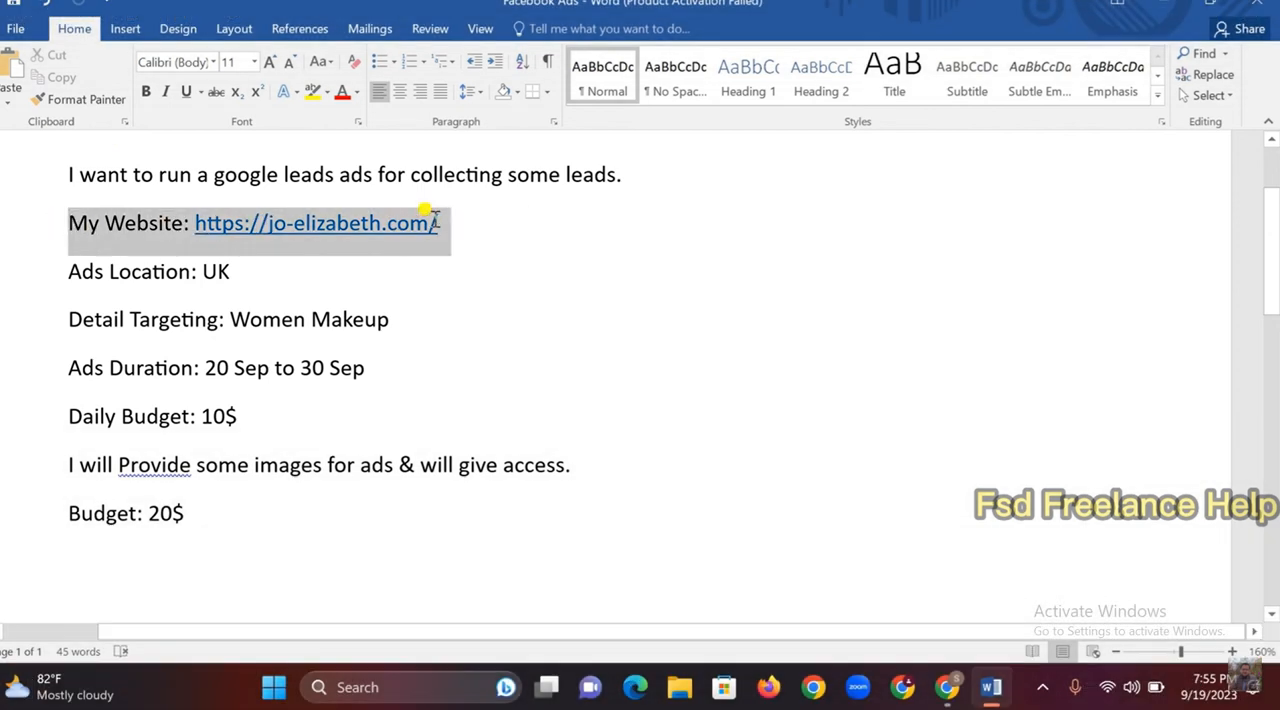
{"action": "left_click", "coordinate": [503, 292]}
{"action": "left_click_drag", "start_coordinate": [72, 275], "coordinate": [240, 264]}
{"action": "left_click", "coordinate": [300, 282]}
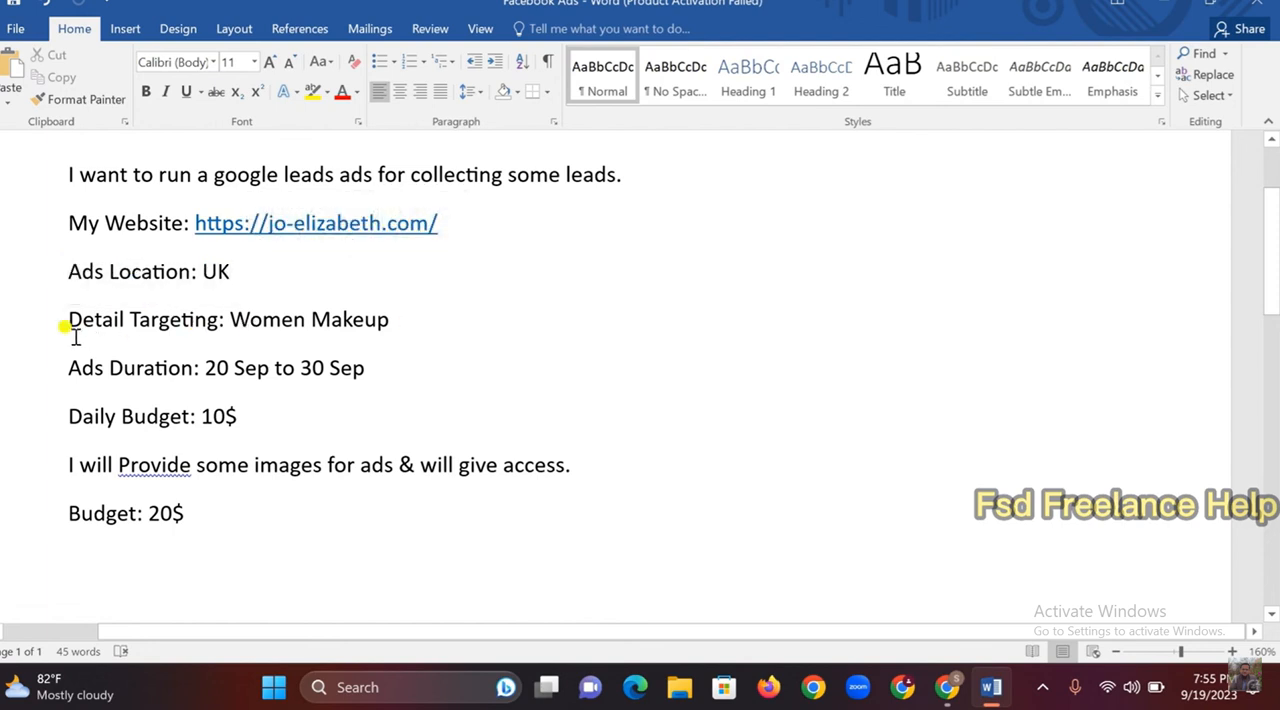
{"action": "left_click_drag", "start_coordinate": [72, 330], "coordinate": [369, 315]}
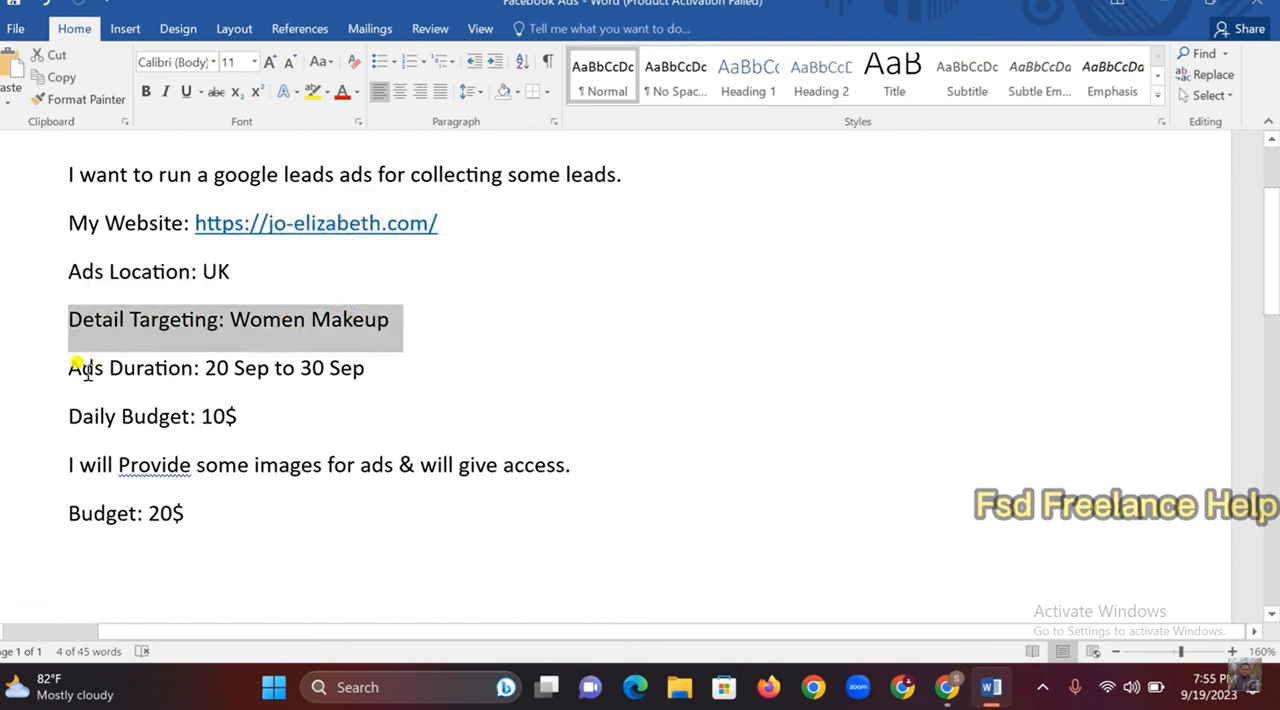
{"action": "left_click_drag", "start_coordinate": [68, 376], "coordinate": [397, 362]}
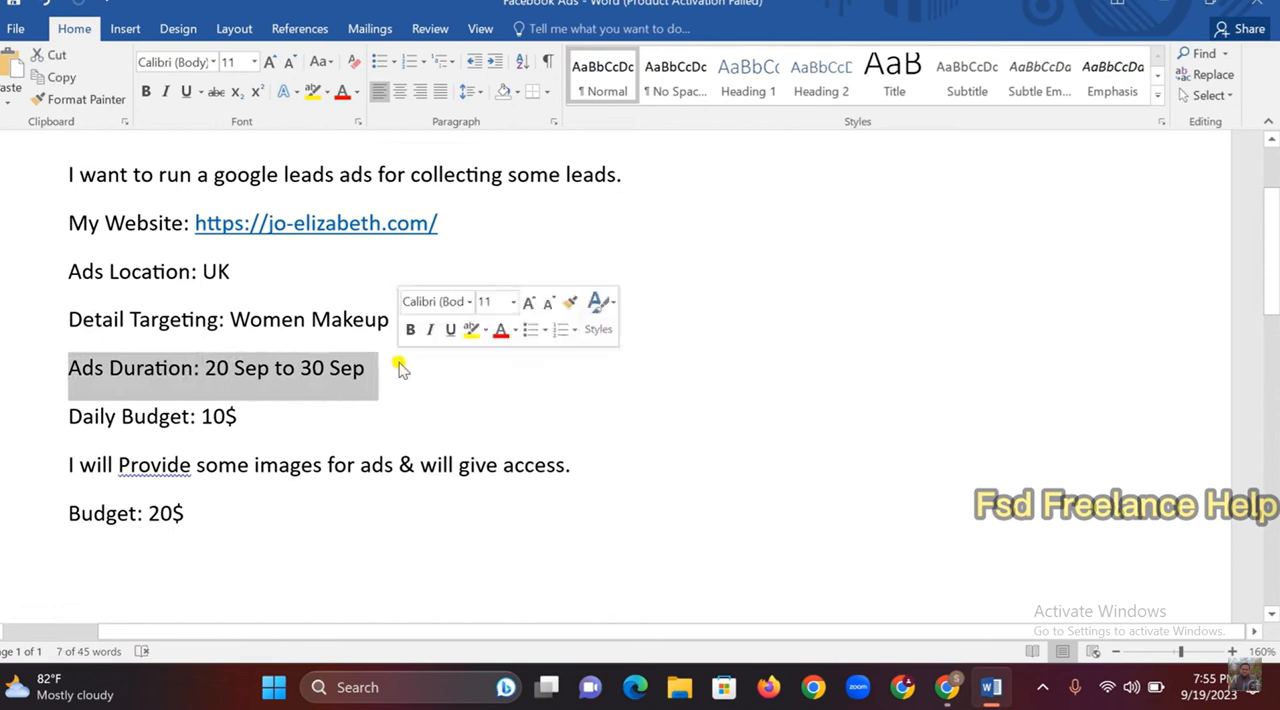
{"action": "left_click", "coordinate": [46, 418]}
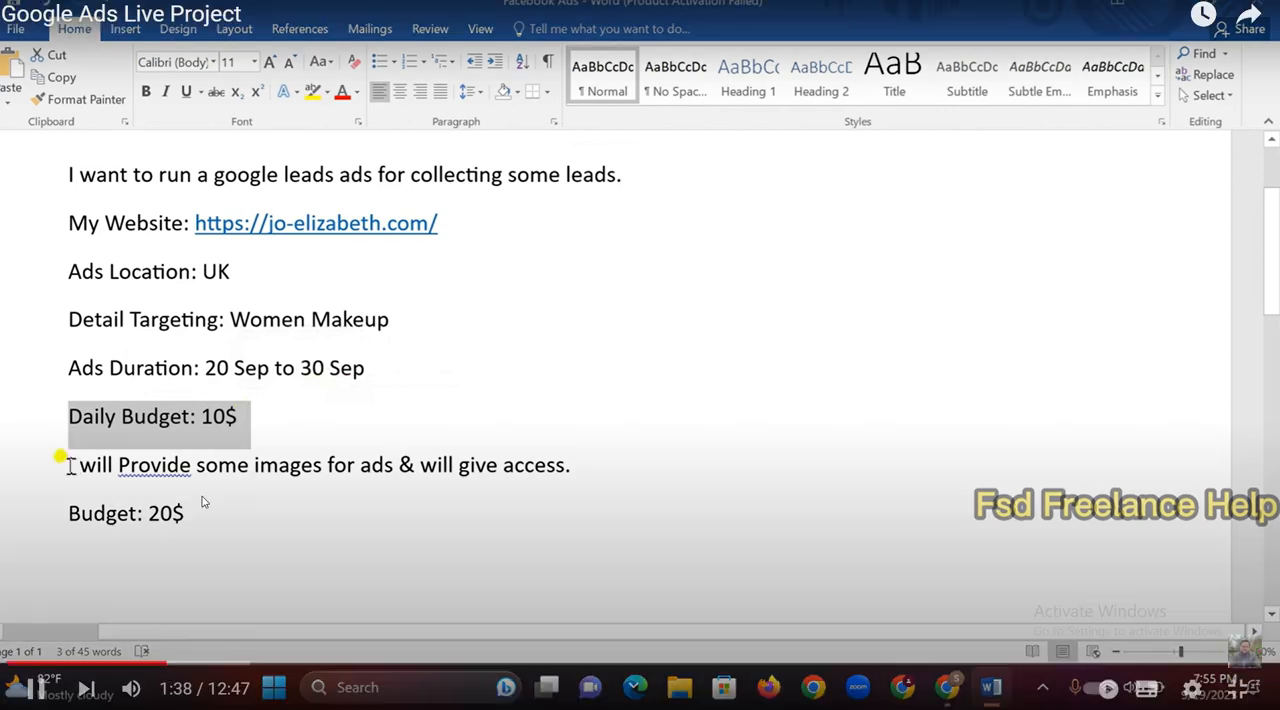
{"action": "left_click_drag", "start_coordinate": [57, 457], "coordinate": [566, 461]}
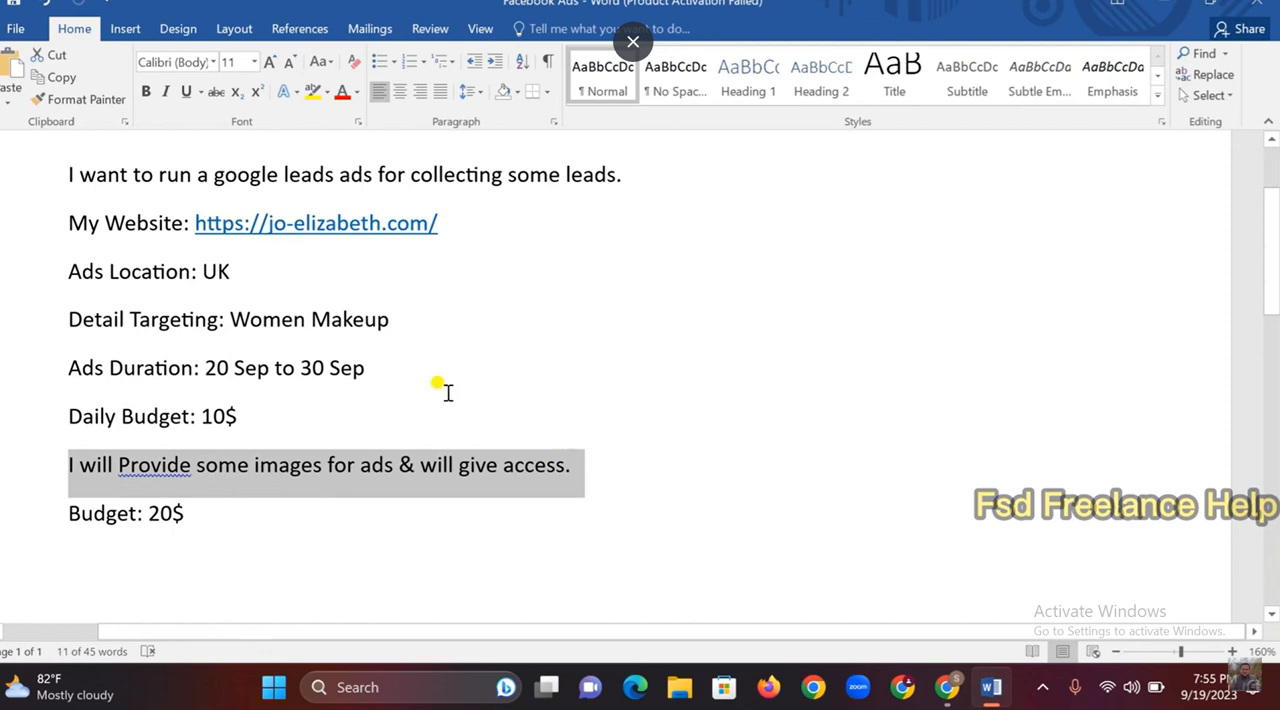
{"action": "left_click", "coordinate": [437, 377]}
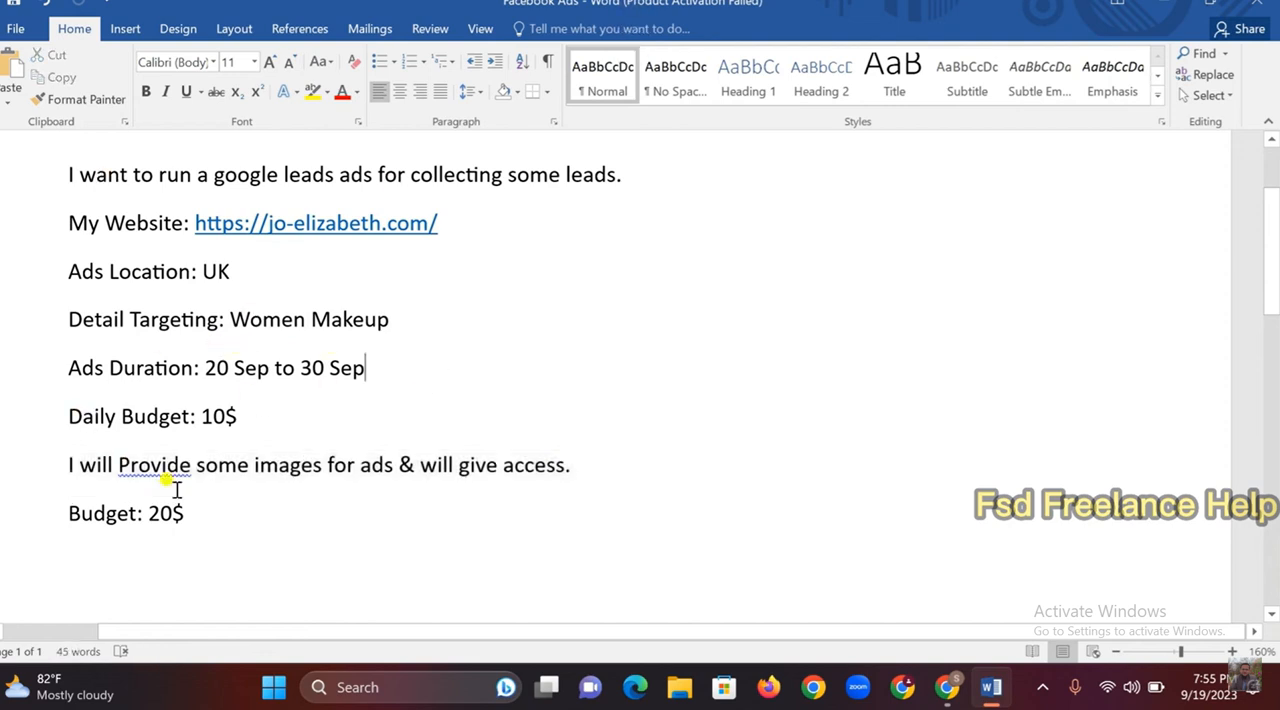
{"action": "left_click_drag", "start_coordinate": [60, 512], "coordinate": [192, 505]}
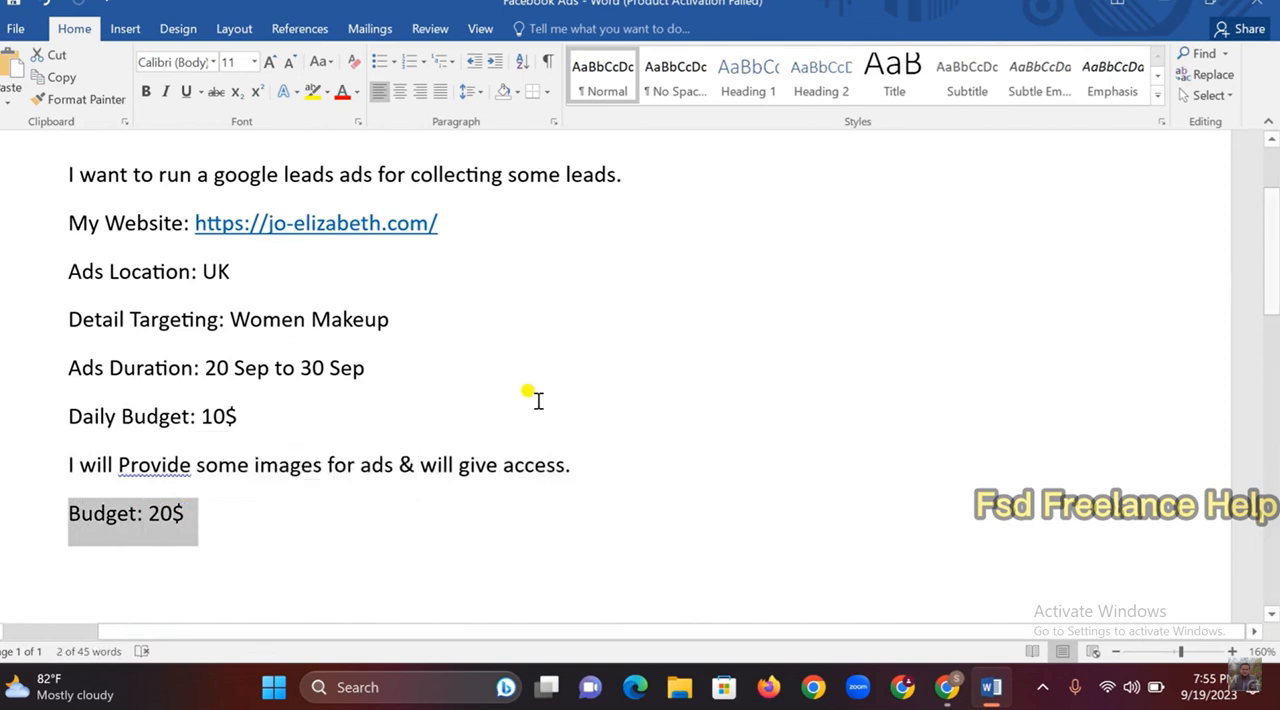
{"action": "scroll", "coordinate": [550, 393], "scroll_direction": "up", "scroll_amount": 1}
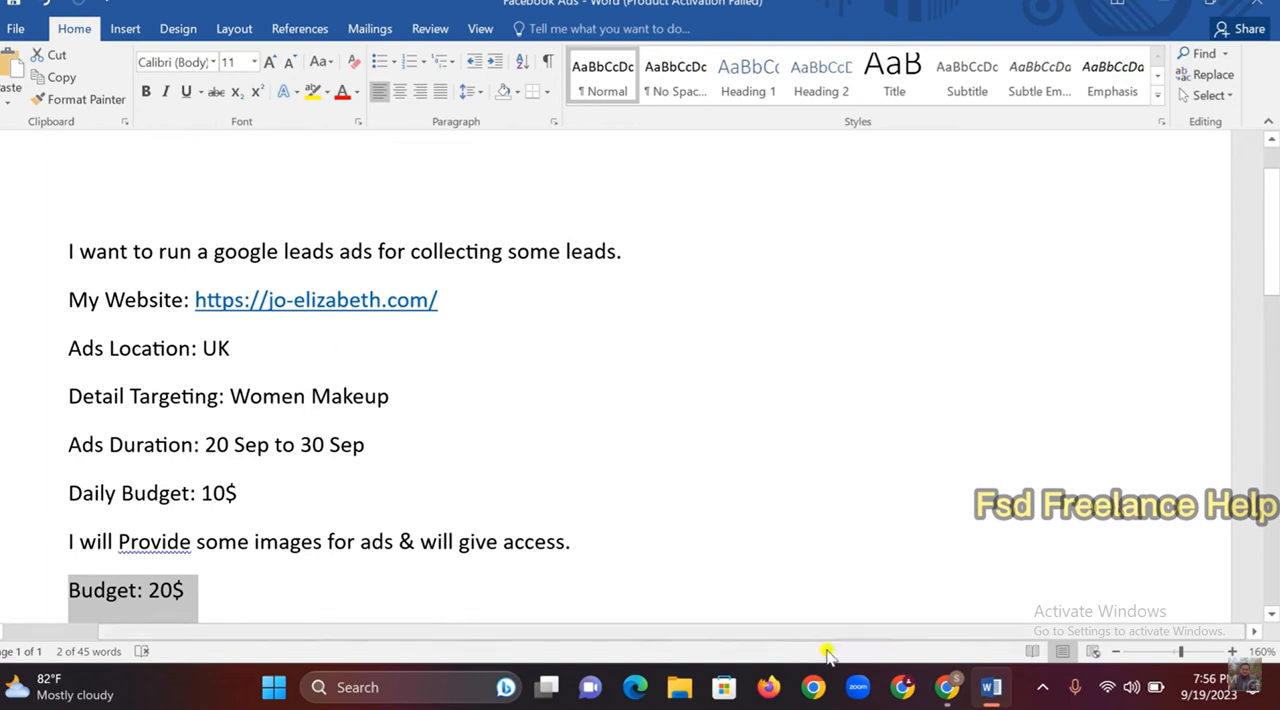
Look through the FSD Freelance Help channel's playlists on YouTube, and recheck the client brief in Word
{"action": "left_click", "coordinate": [946, 687]}
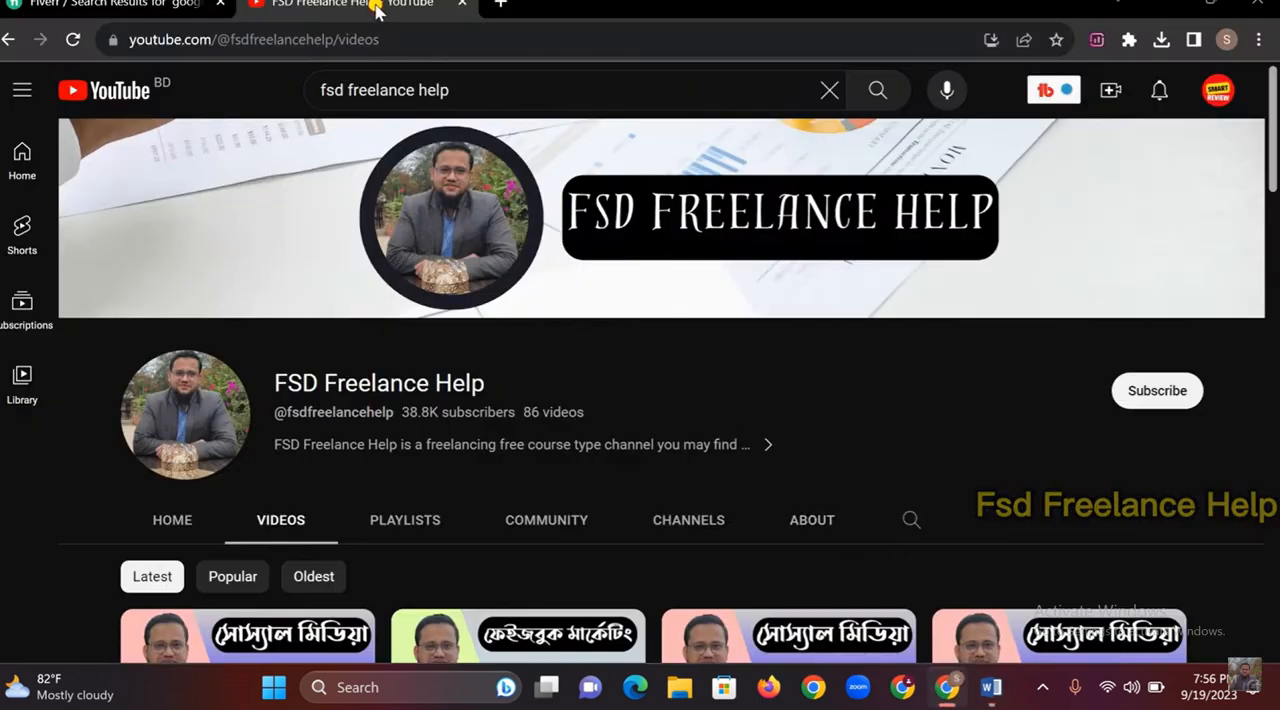
{"action": "scroll", "coordinate": [363, 466], "scroll_direction": "down", "scroll_amount": 1}
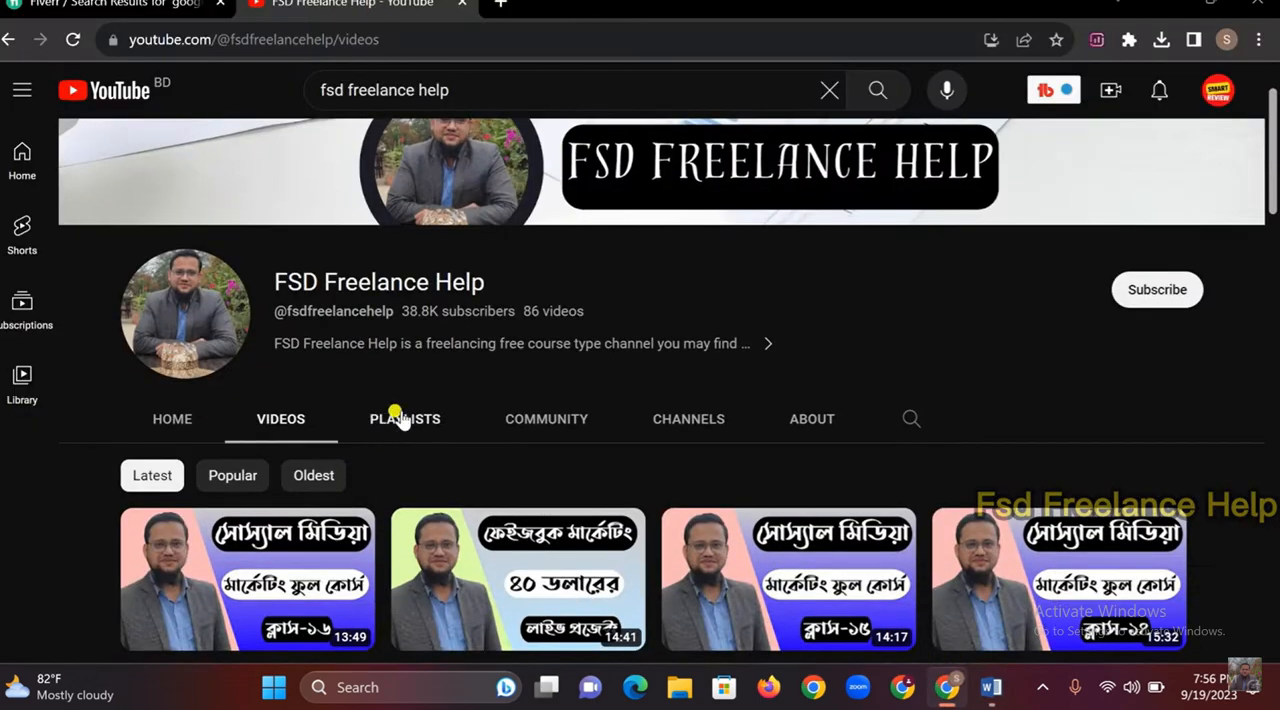
{"action": "left_click", "coordinate": [405, 424]}
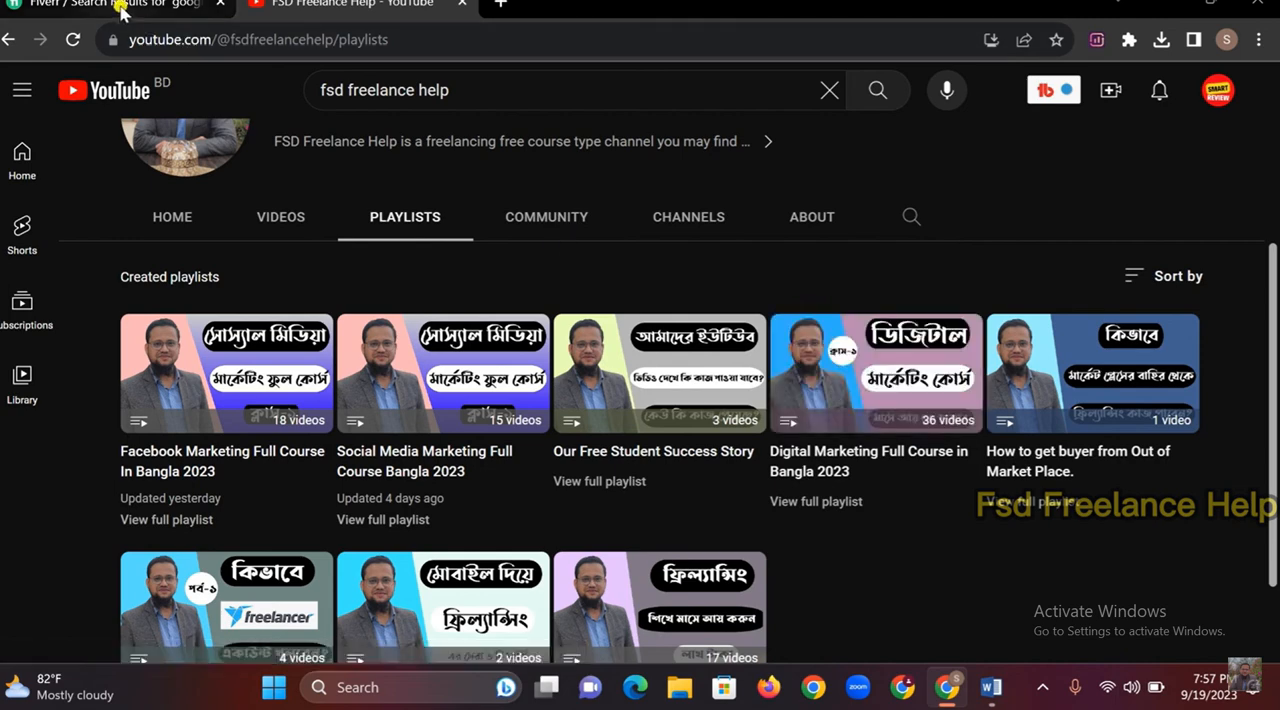
{"action": "left_click", "coordinate": [991, 688]}
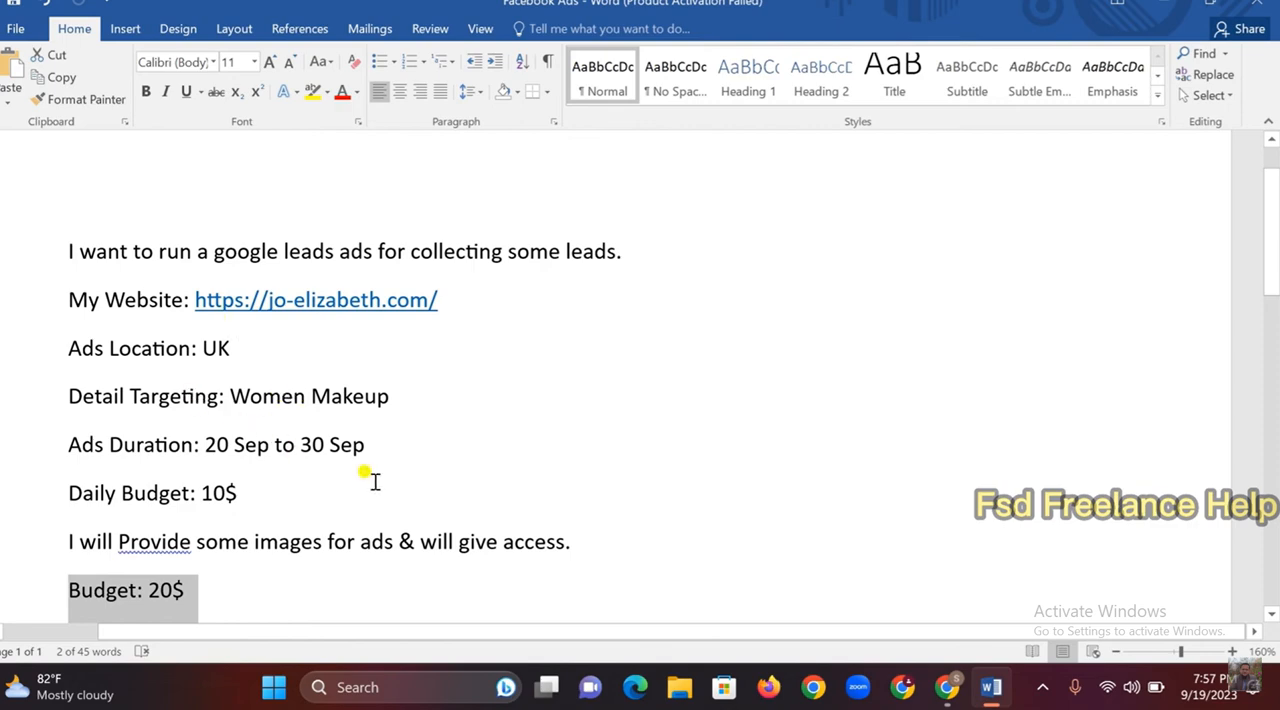
Open ads.google.com in a new Chrome tab and sign in to the existing manager account
{"action": "left_click", "coordinate": [945, 688]}
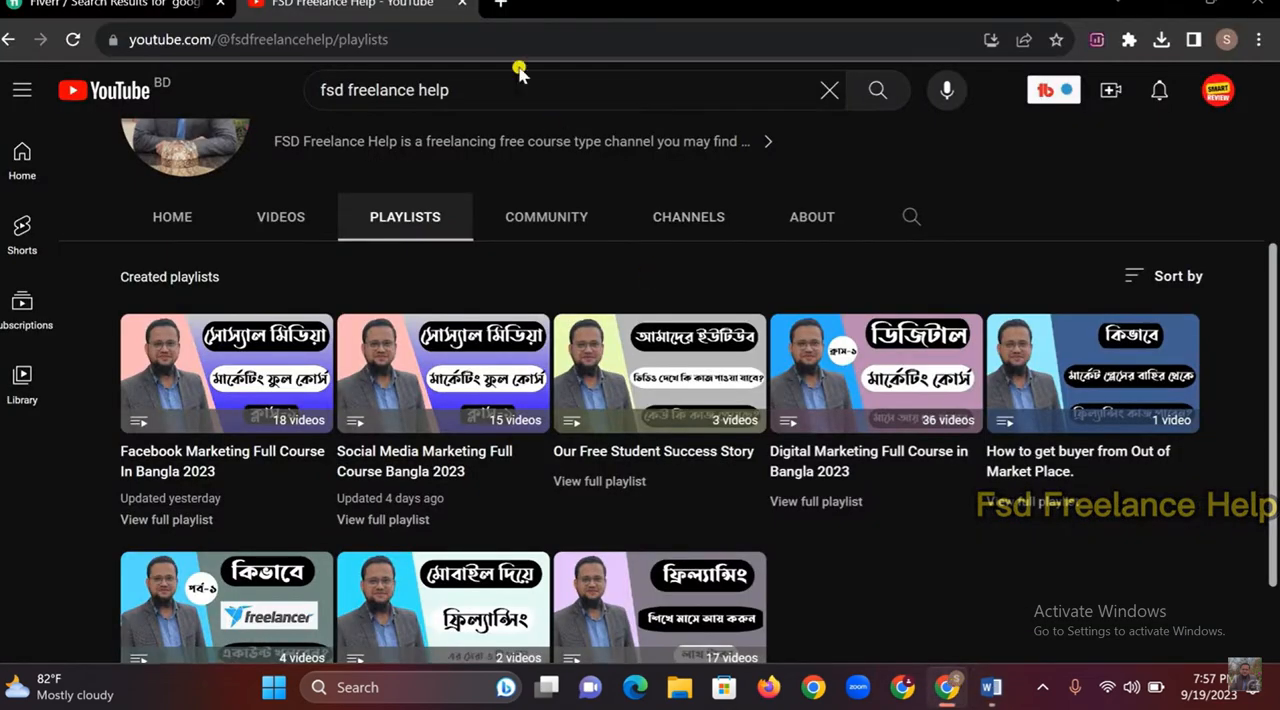
{"action": "left_click", "coordinate": [497, 5]}
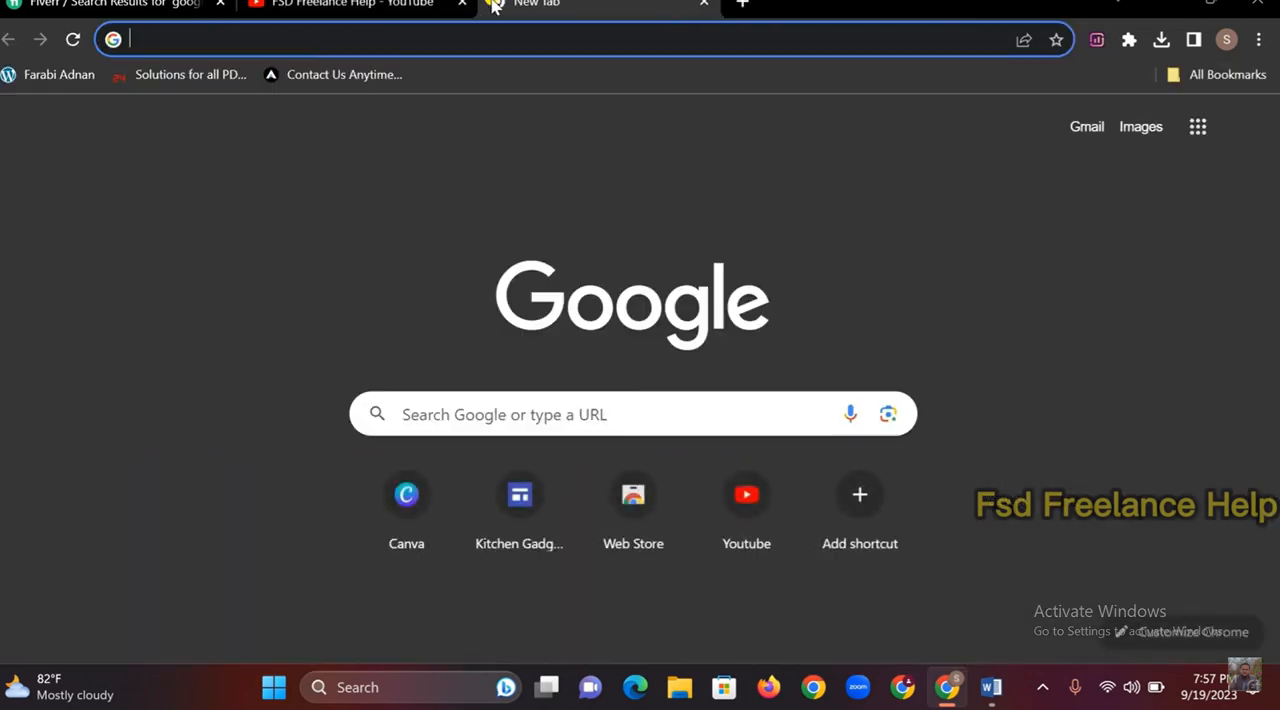
{"action": "type", "text": "ads"}
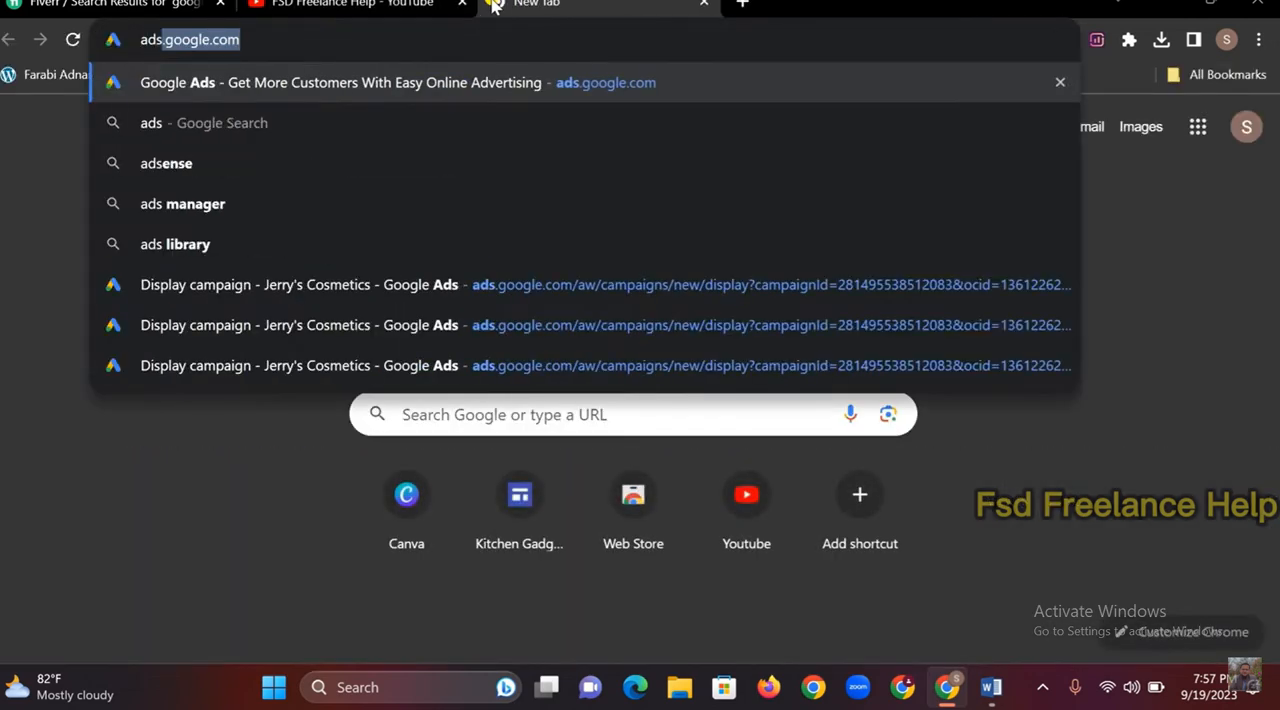
{"action": "key", "text": "Return"}
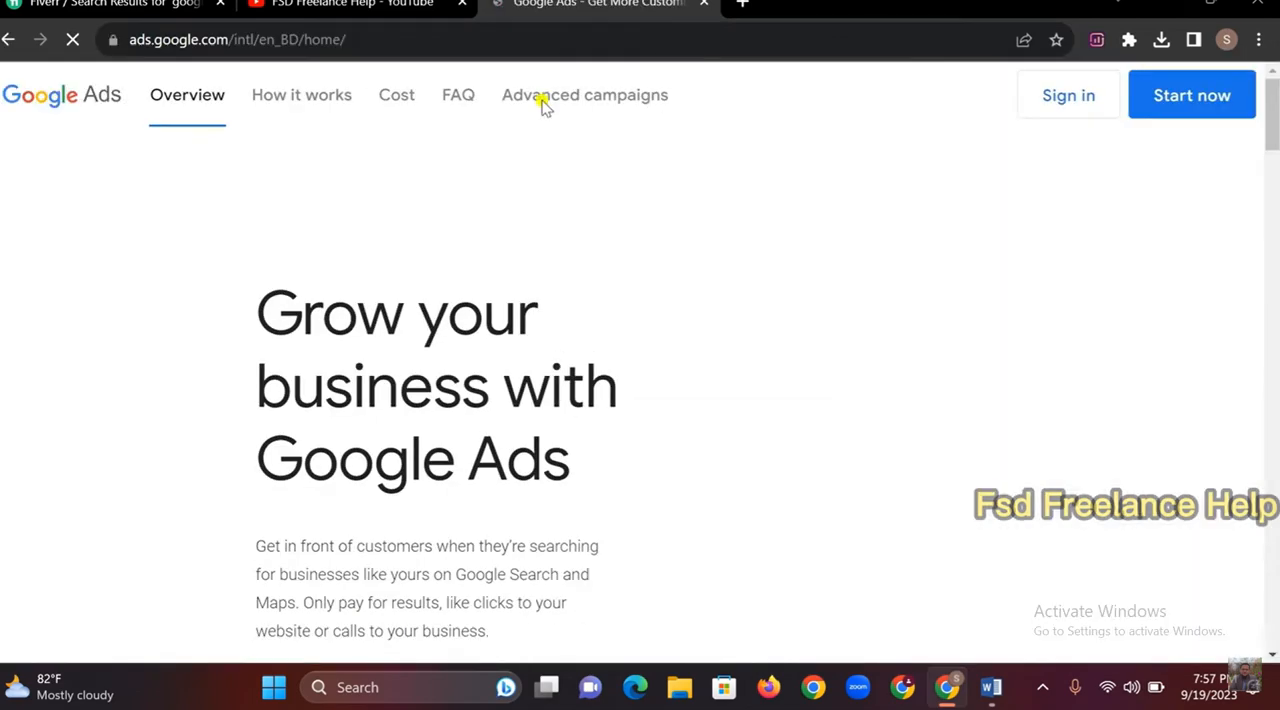
{"action": "left_click", "coordinate": [1060, 95]}
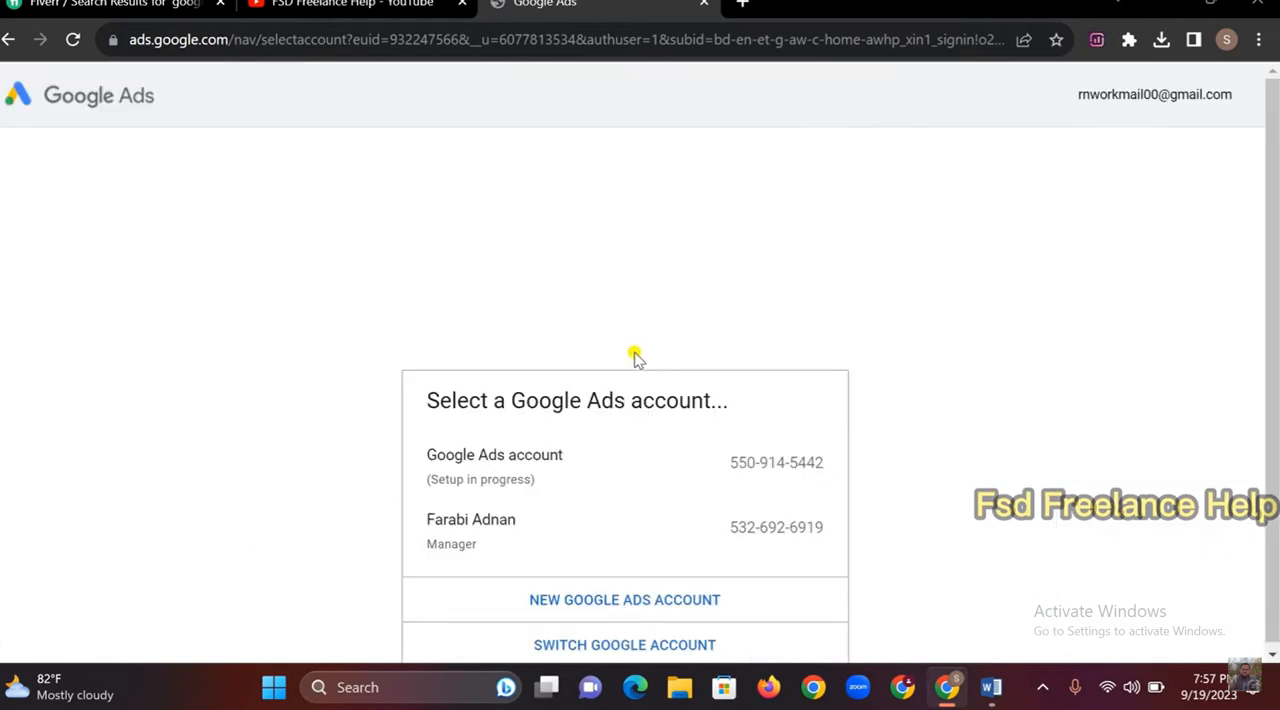
{"action": "left_click", "coordinate": [500, 543]}
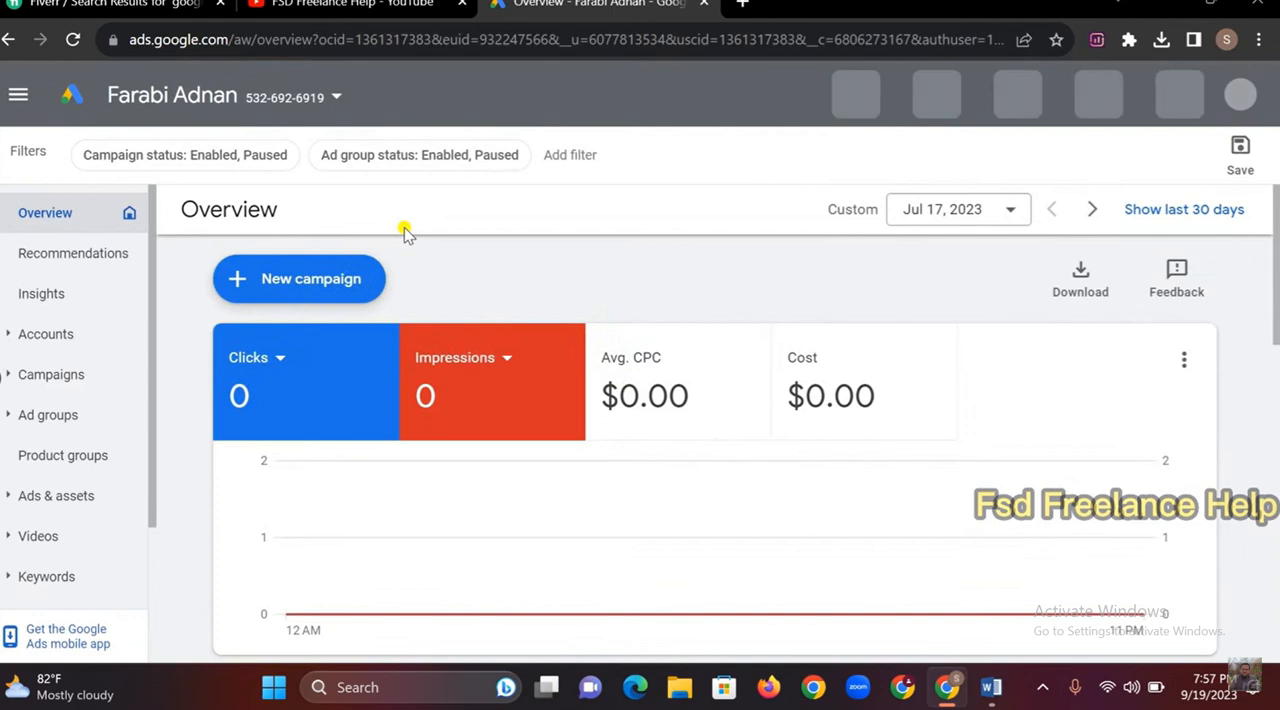
Start a new campaign with the Leads objective, keep the Add to cart conversion goal and proceed to the campaign types
{"action": "left_click", "coordinate": [238, 283]}
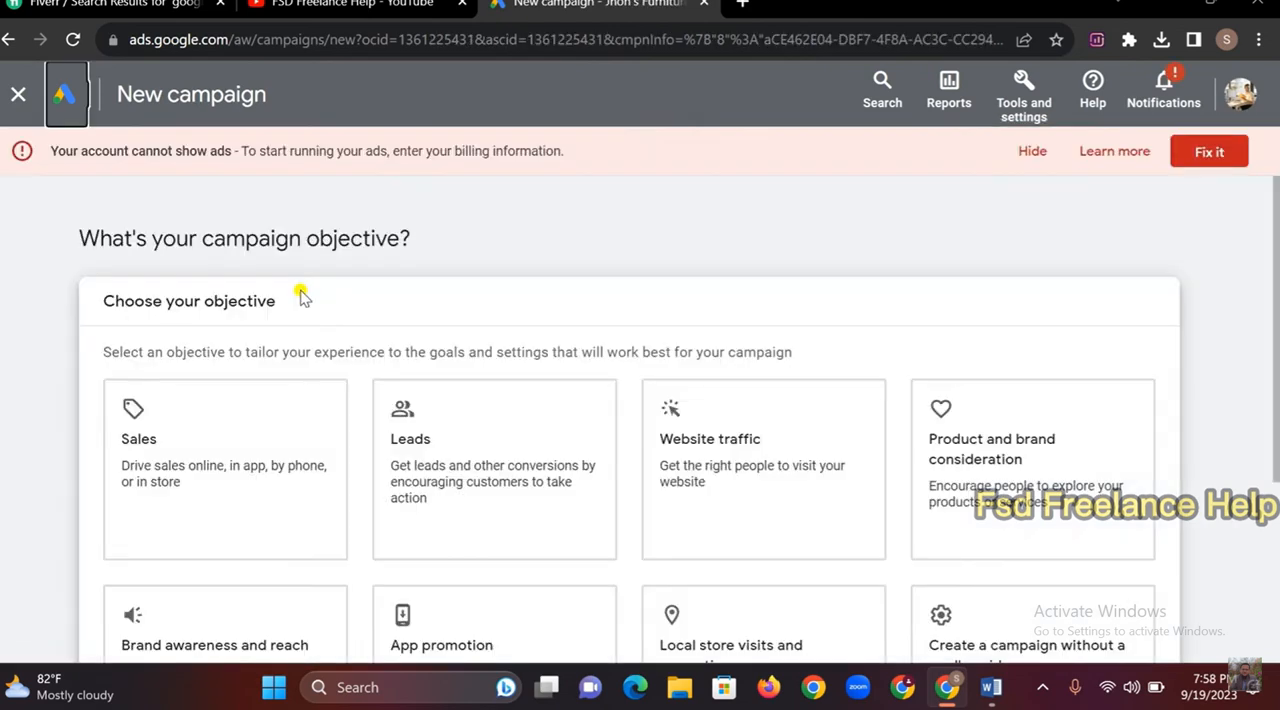
{"action": "scroll", "coordinate": [700, 360], "scroll_direction": "down", "scroll_amount": 2}
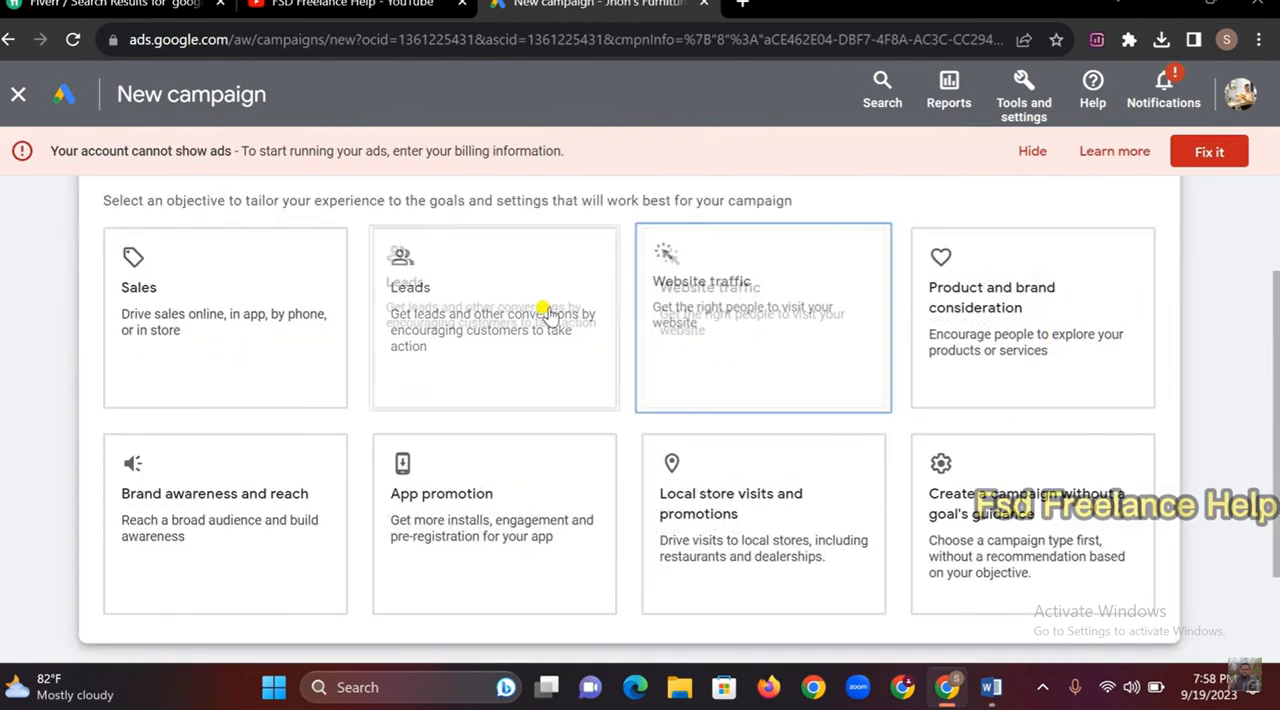
{"action": "left_click", "coordinate": [470, 282]}
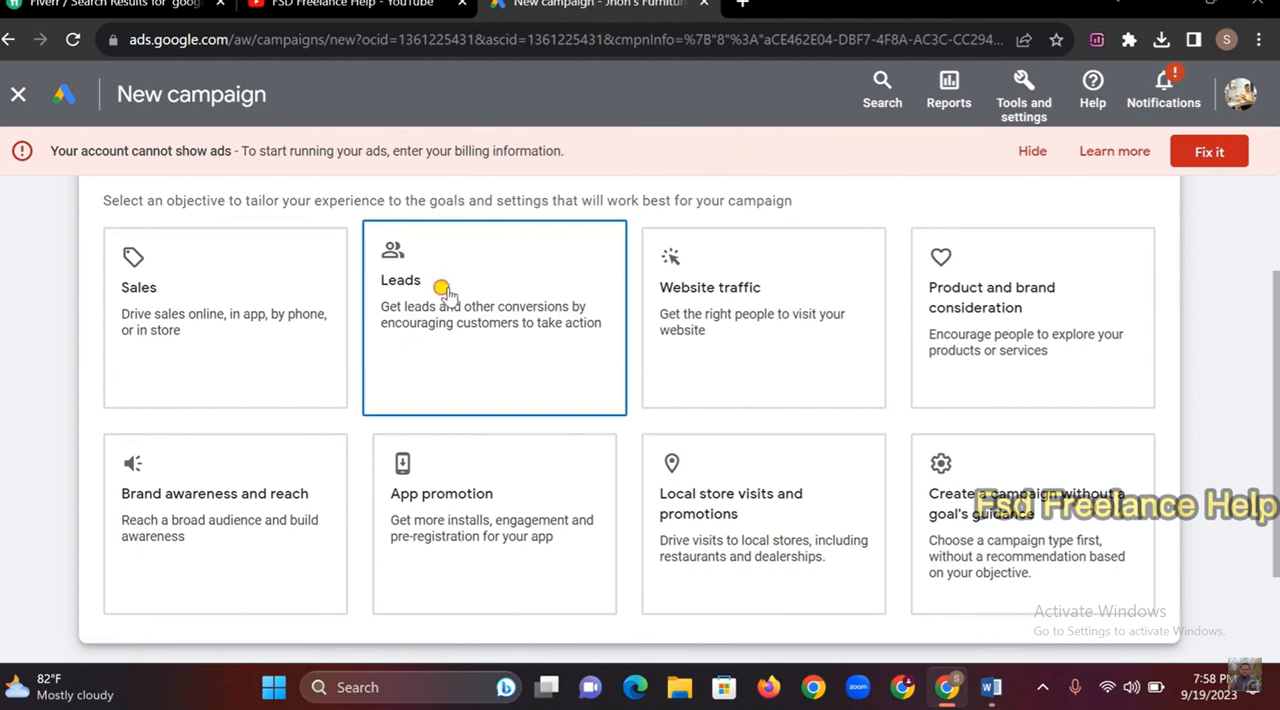
{"action": "scroll", "coordinate": [448, 290], "scroll_direction": "down", "scroll_amount": 4}
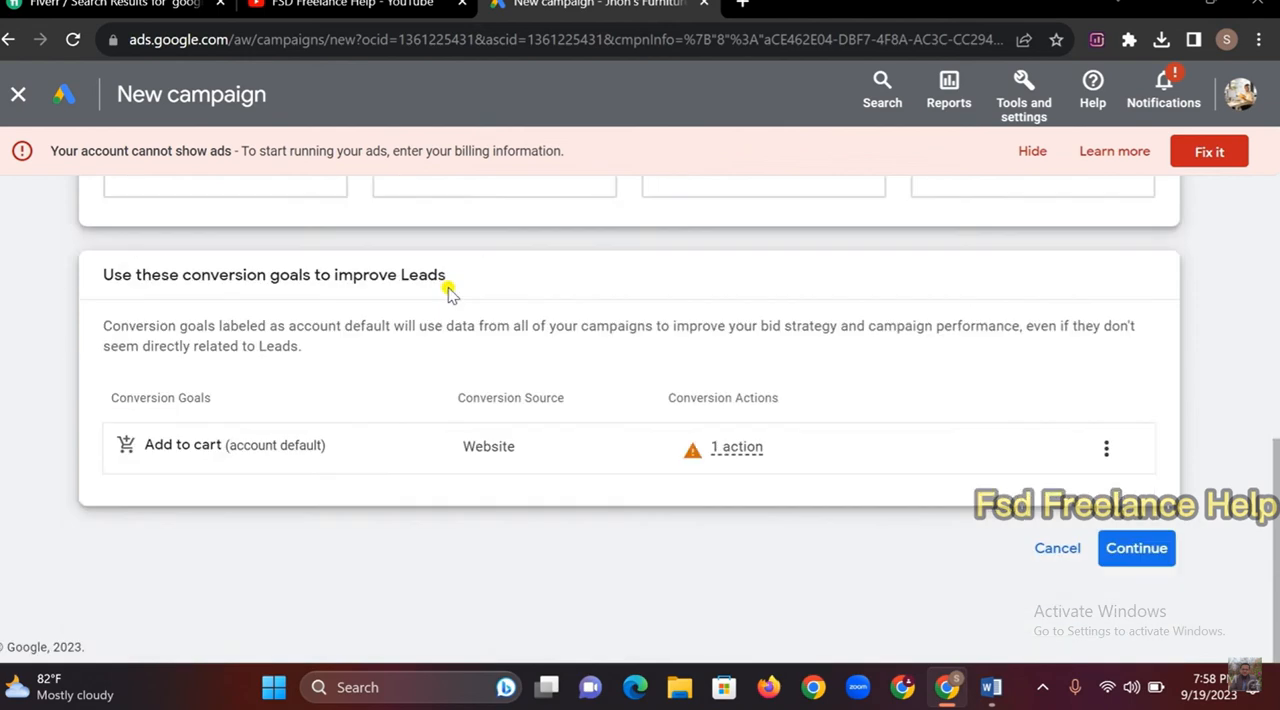
{"action": "left_click", "coordinate": [1130, 548]}
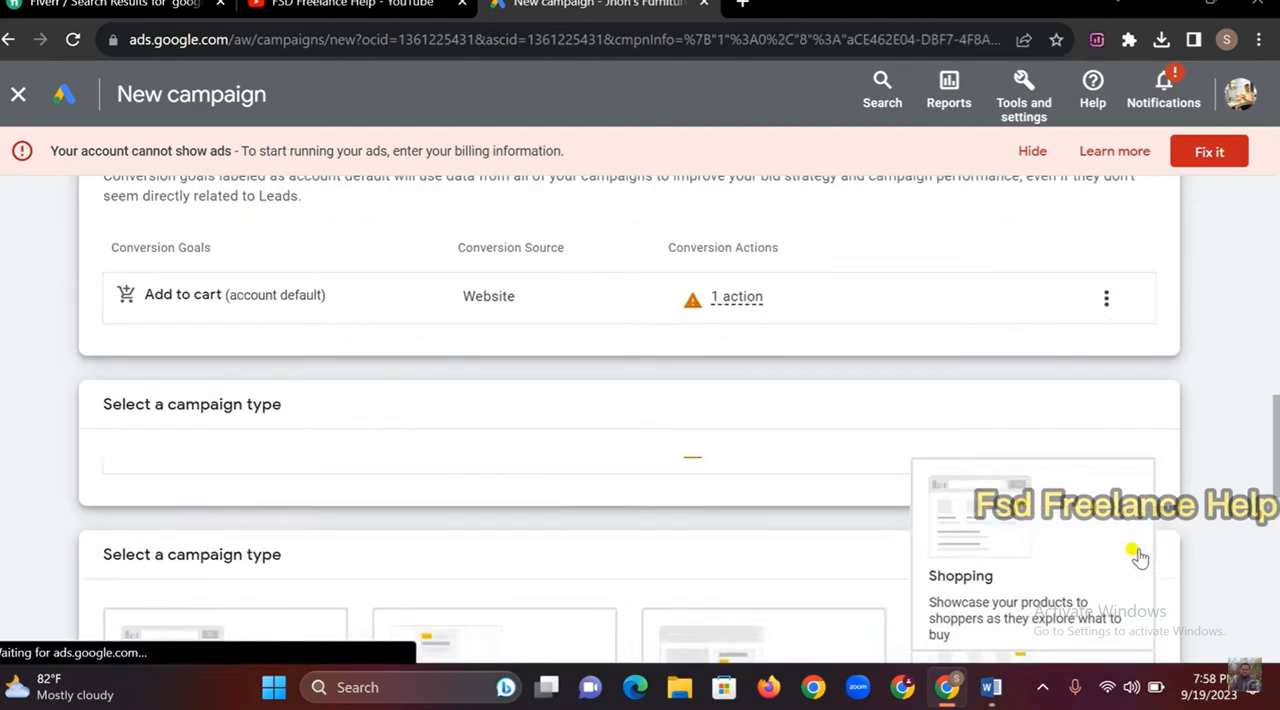
{"action": "scroll", "coordinate": [580, 417], "scroll_direction": "down", "scroll_amount": 3}
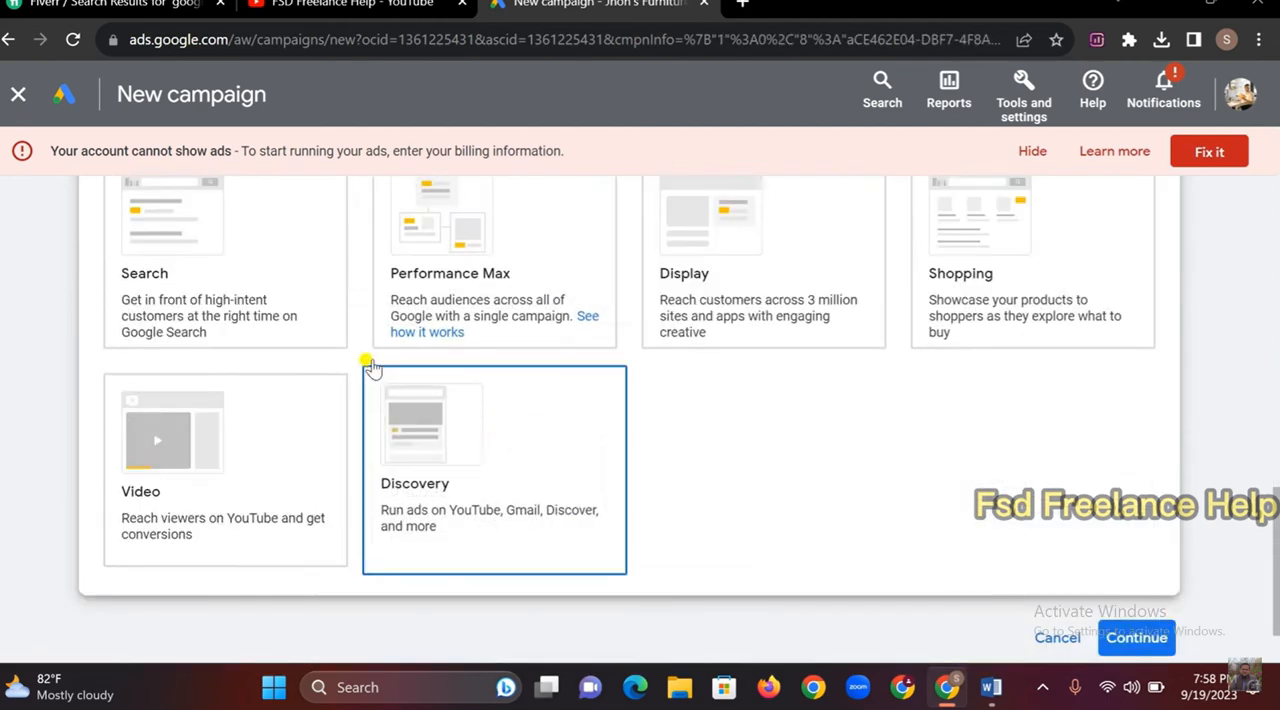
Choose Display as the campaign type, leave the business website and default campaign name as they are, and continue to the campaign settings
{"action": "left_click", "coordinate": [290, 340]}
{"action": "scroll", "coordinate": [260, 343], "scroll_direction": "up", "scroll_amount": 2}
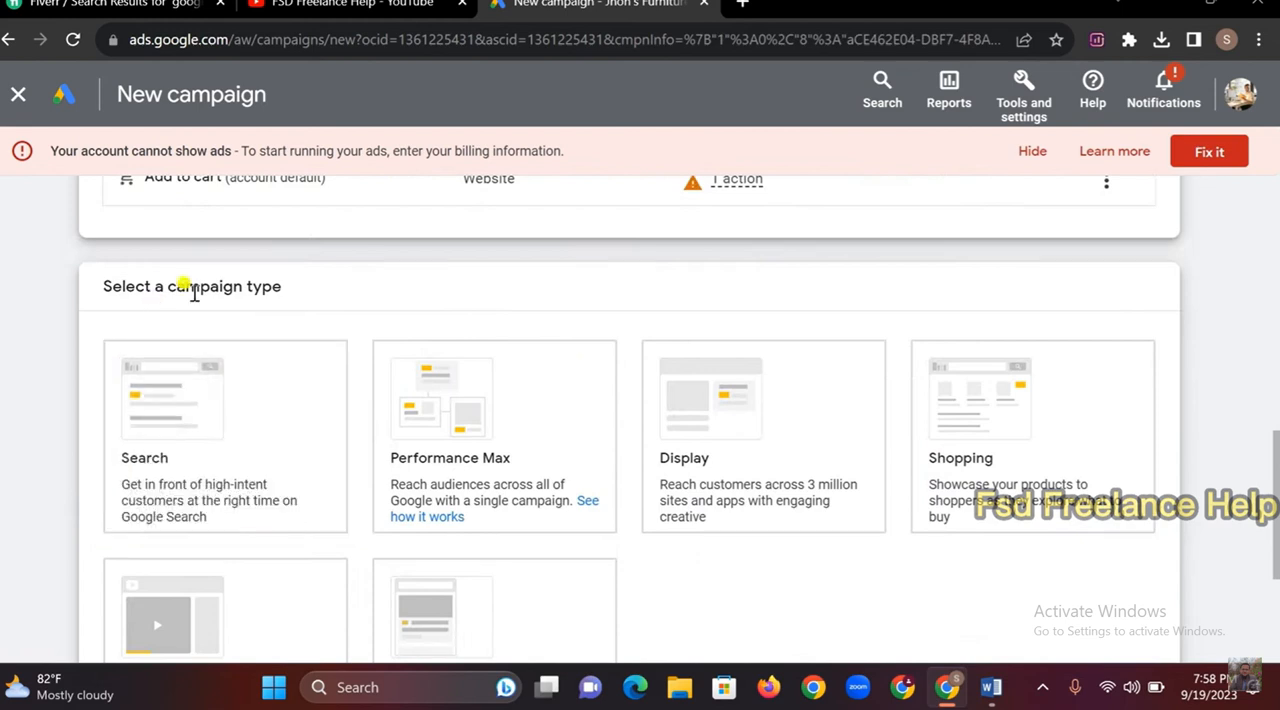
{"action": "left_click", "coordinate": [403, 366]}
{"action": "left_click", "coordinate": [740, 420]}
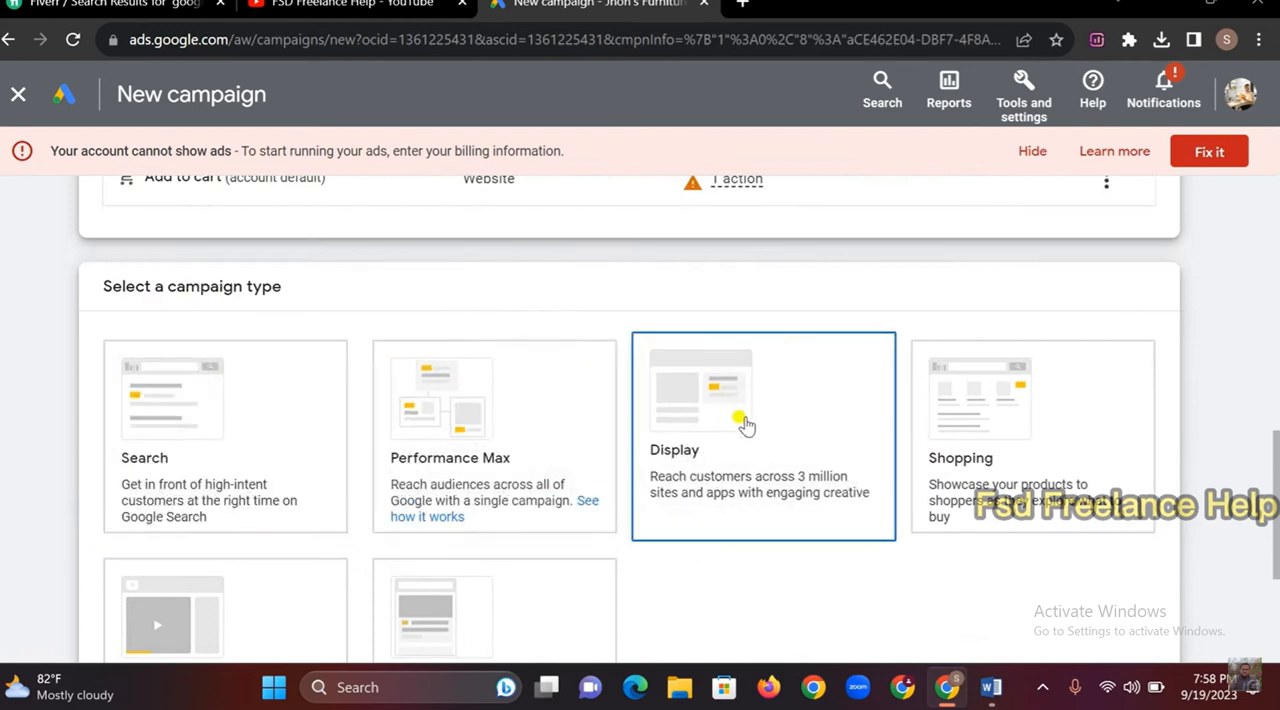
{"action": "scroll", "coordinate": [745, 424], "scroll_direction": "down", "scroll_amount": 7}
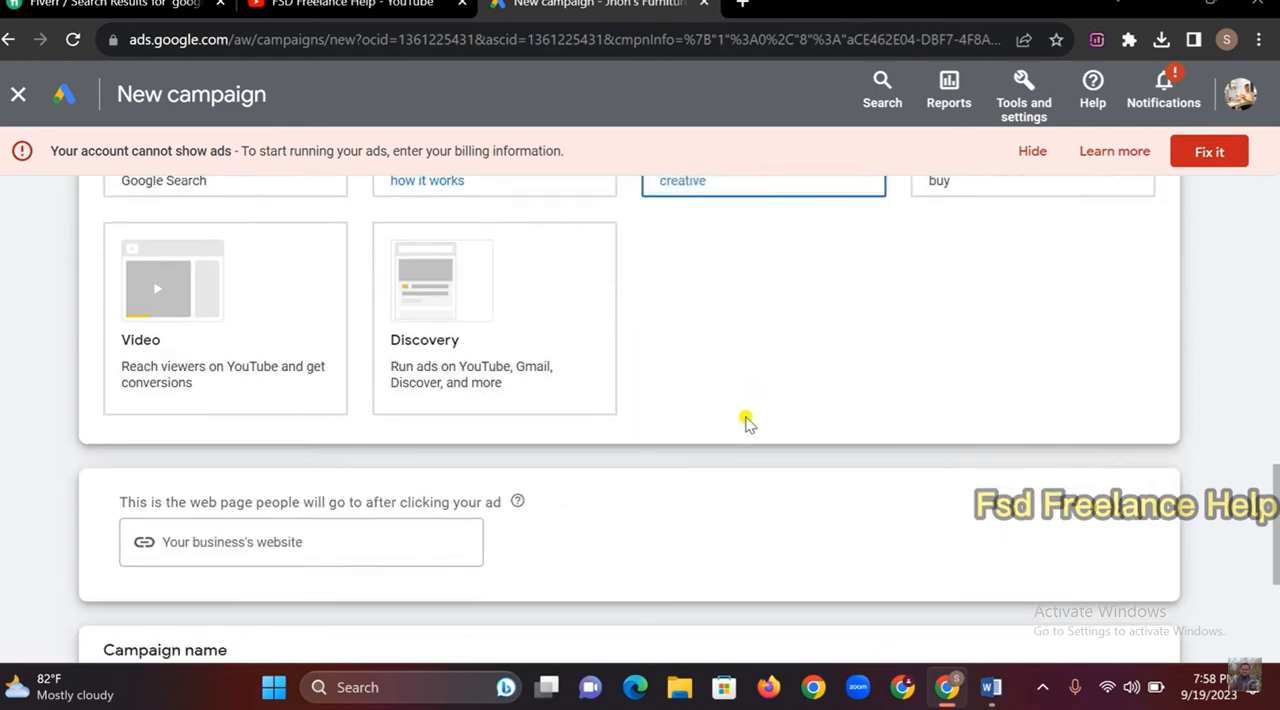
{"action": "left_click", "coordinate": [1137, 581]}
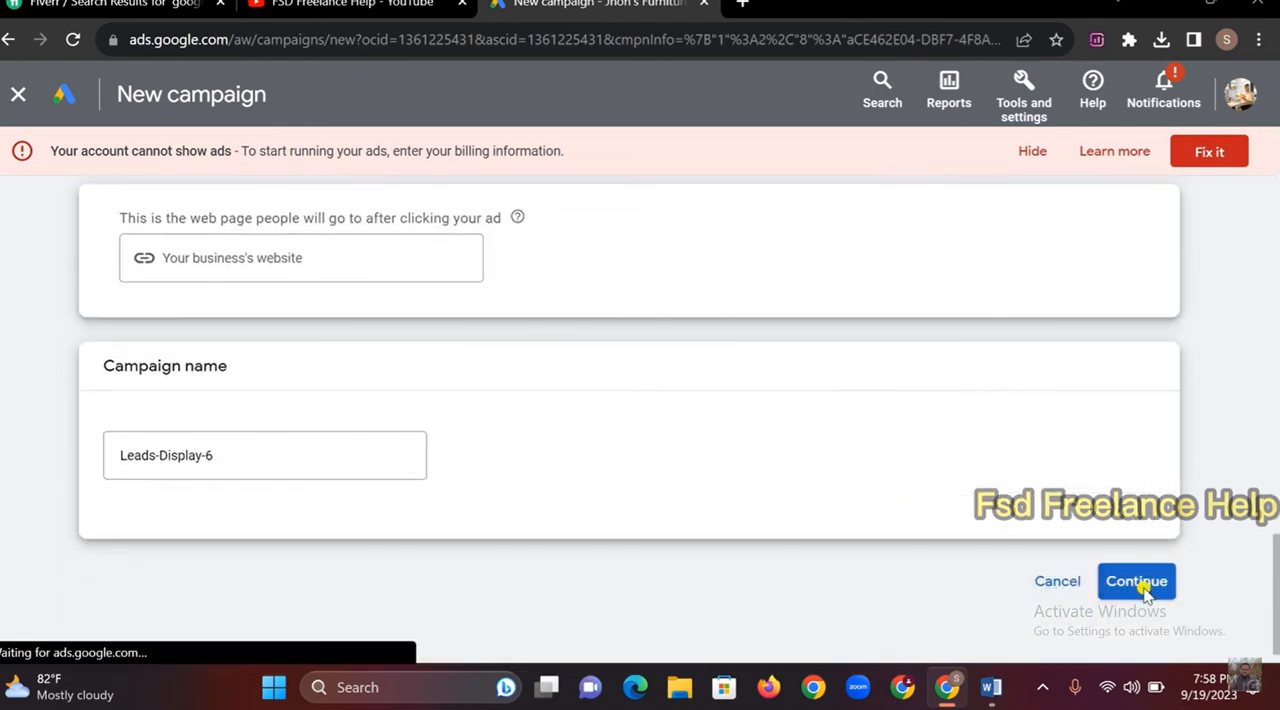
{"action": "left_click", "coordinate": [891, 578]}
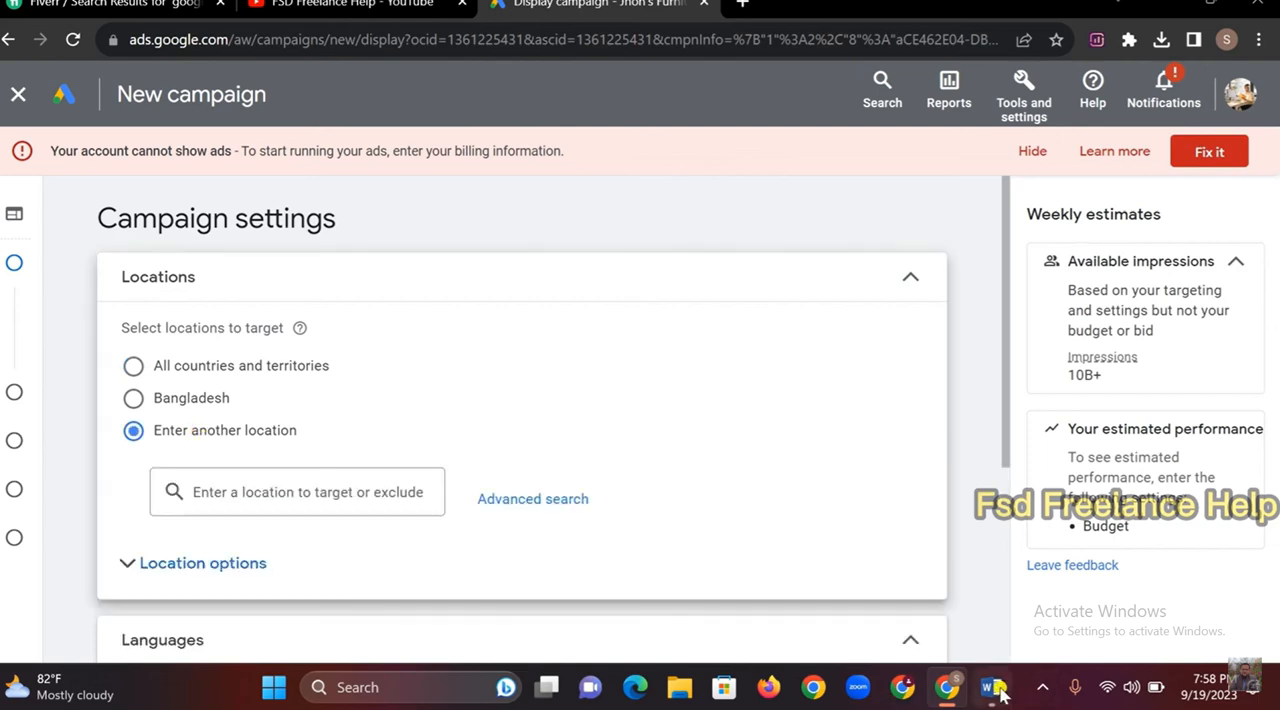
Check the ads location in the Word brief, and target United Kingdom as the campaign's location in Google Ads
{"action": "left_click", "coordinate": [991, 687]}
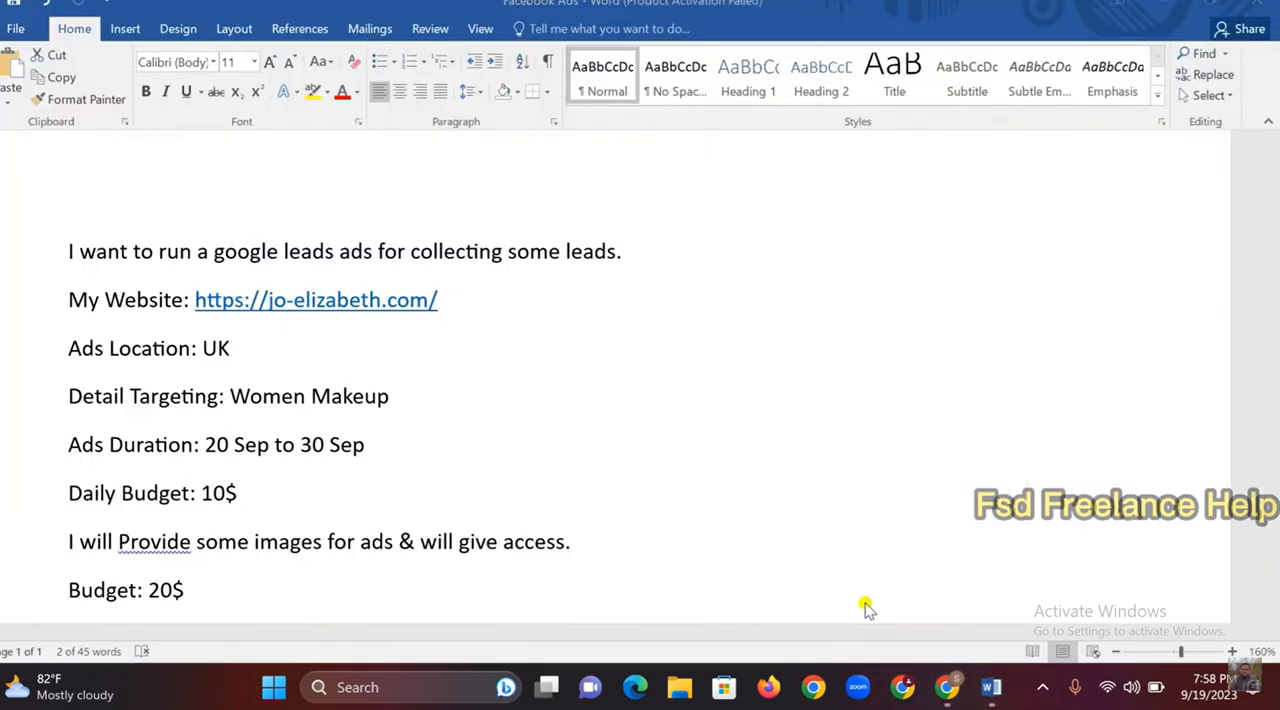
{"action": "left_click_drag", "start_coordinate": [205, 350], "coordinate": [232, 350]}
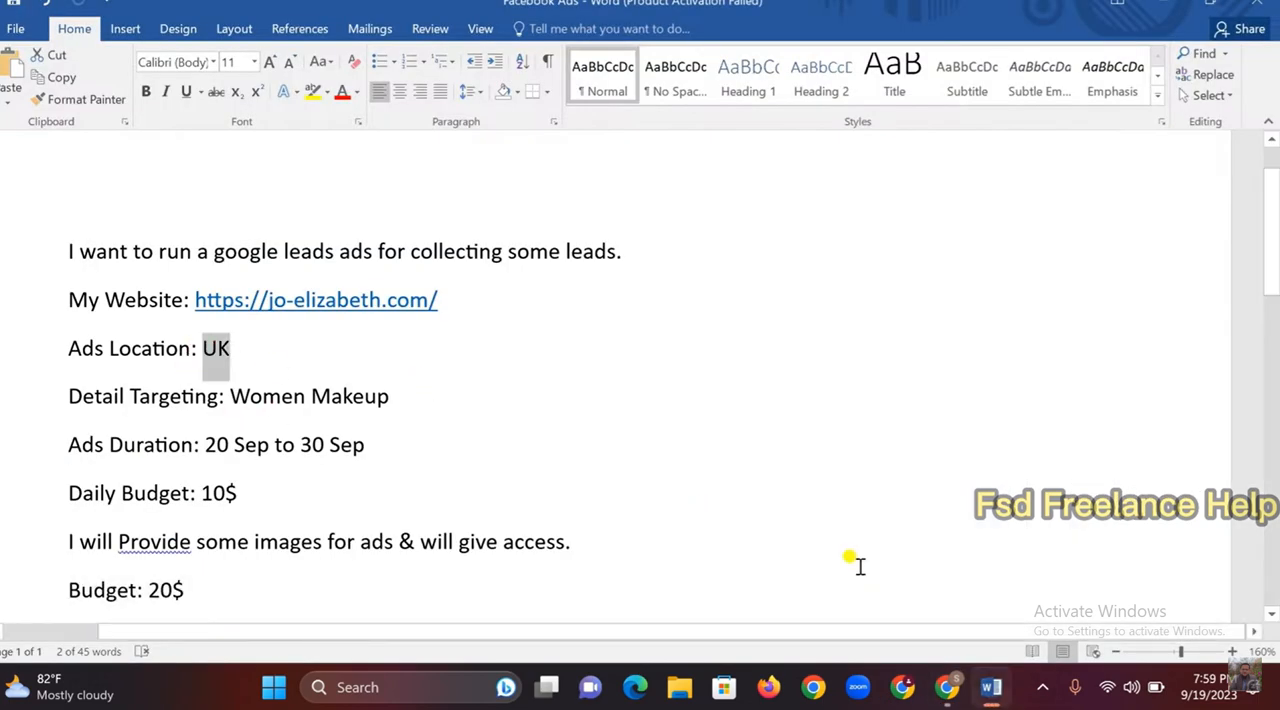
{"action": "left_click", "coordinate": [947, 687]}
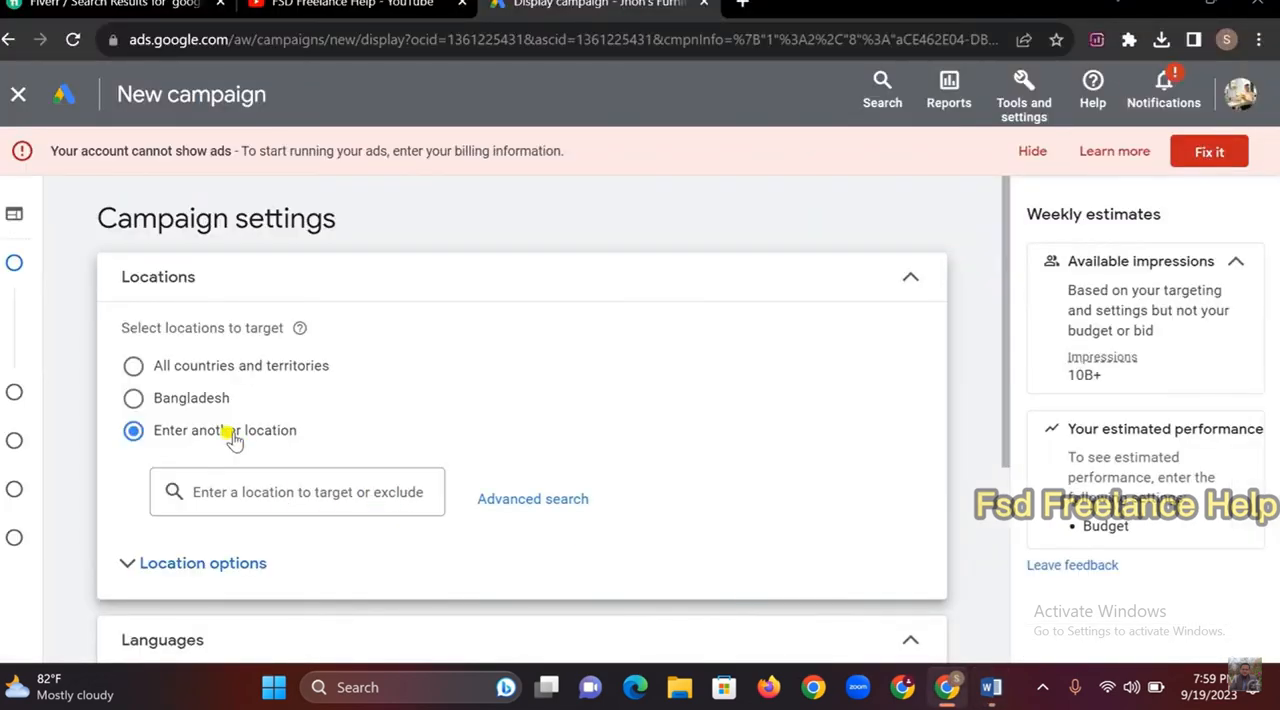
{"action": "left_click", "coordinate": [261, 489]}
{"action": "type", "text": "united "}
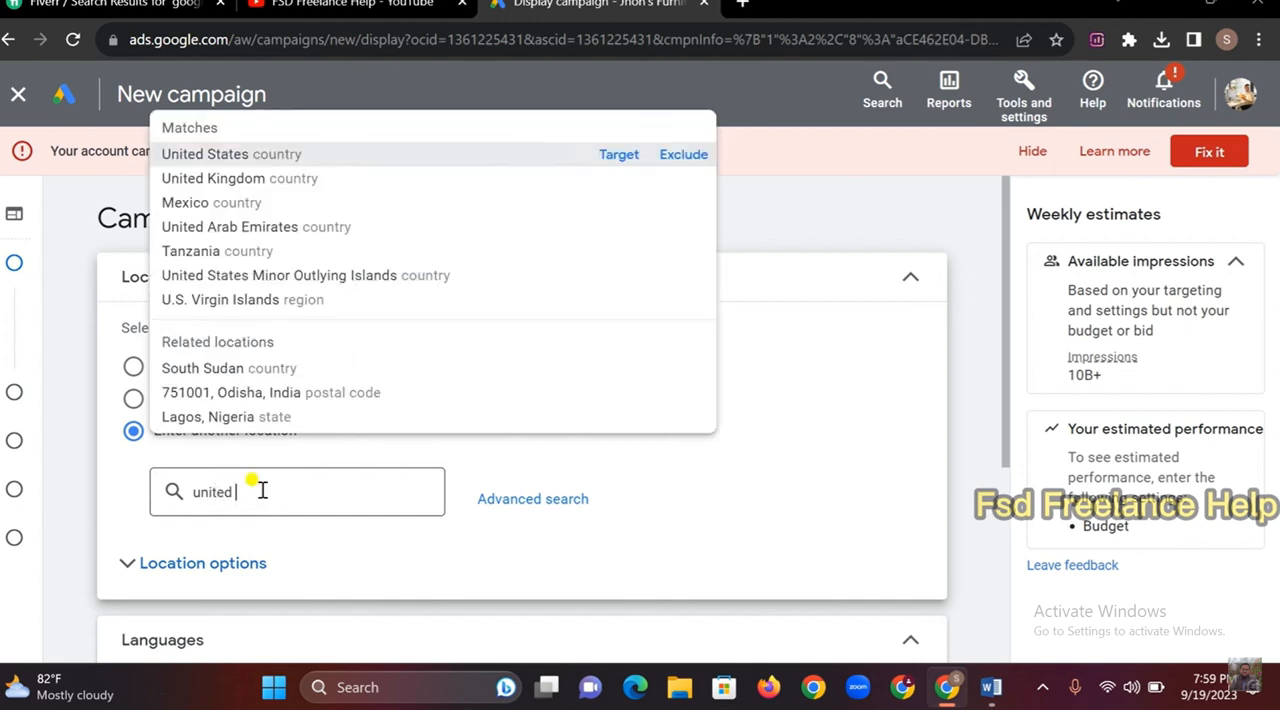
{"action": "type", "text": "king"}
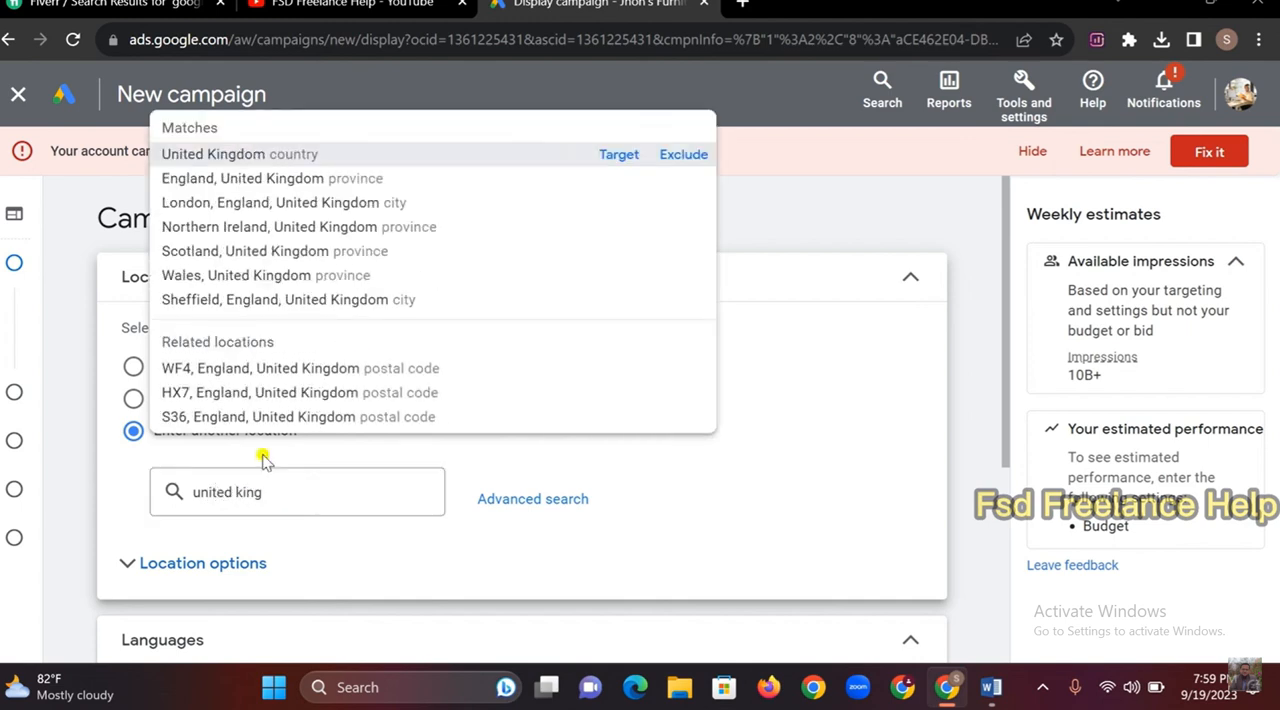
{"action": "left_click", "coordinate": [617, 155]}
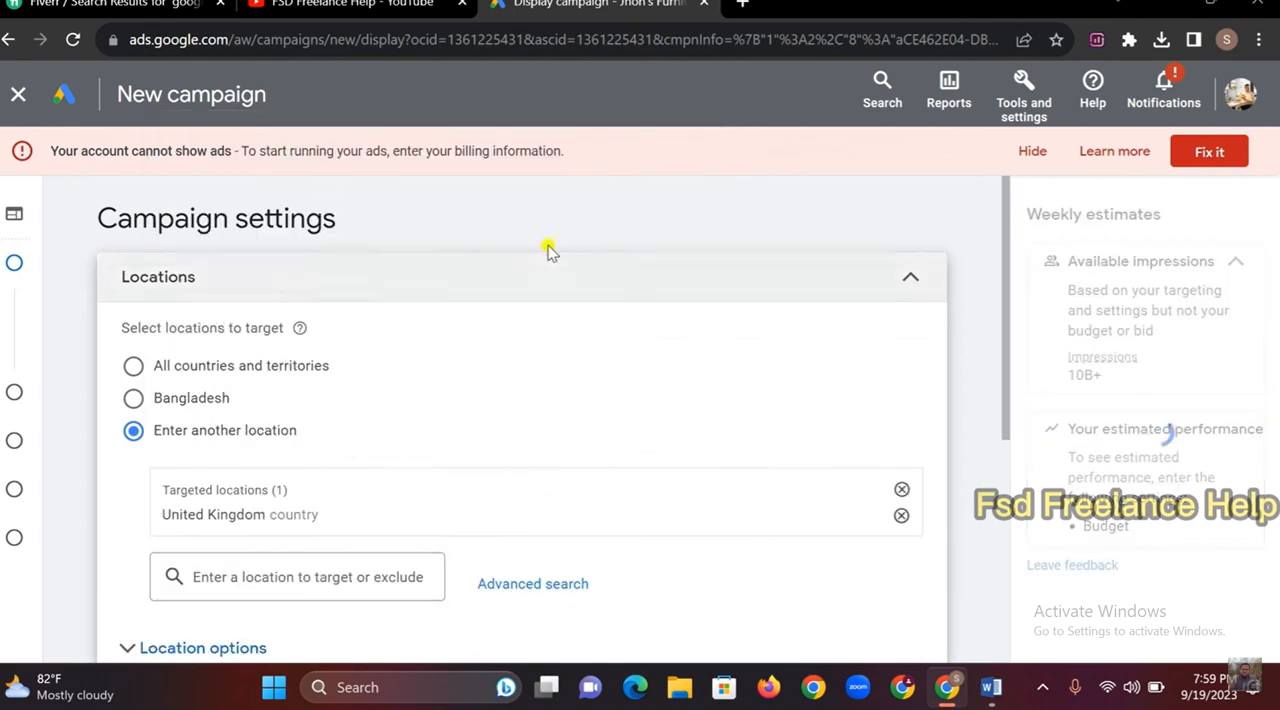
Check the ads duration in the Word brief, and set the Google Ads campaign's start date to Sep 20, 2023
{"action": "scroll", "coordinate": [462, 360], "scroll_direction": "down", "scroll_amount": 2}
{"action": "scroll", "coordinate": [250, 410], "scroll_direction": "down", "scroll_amount": 2}
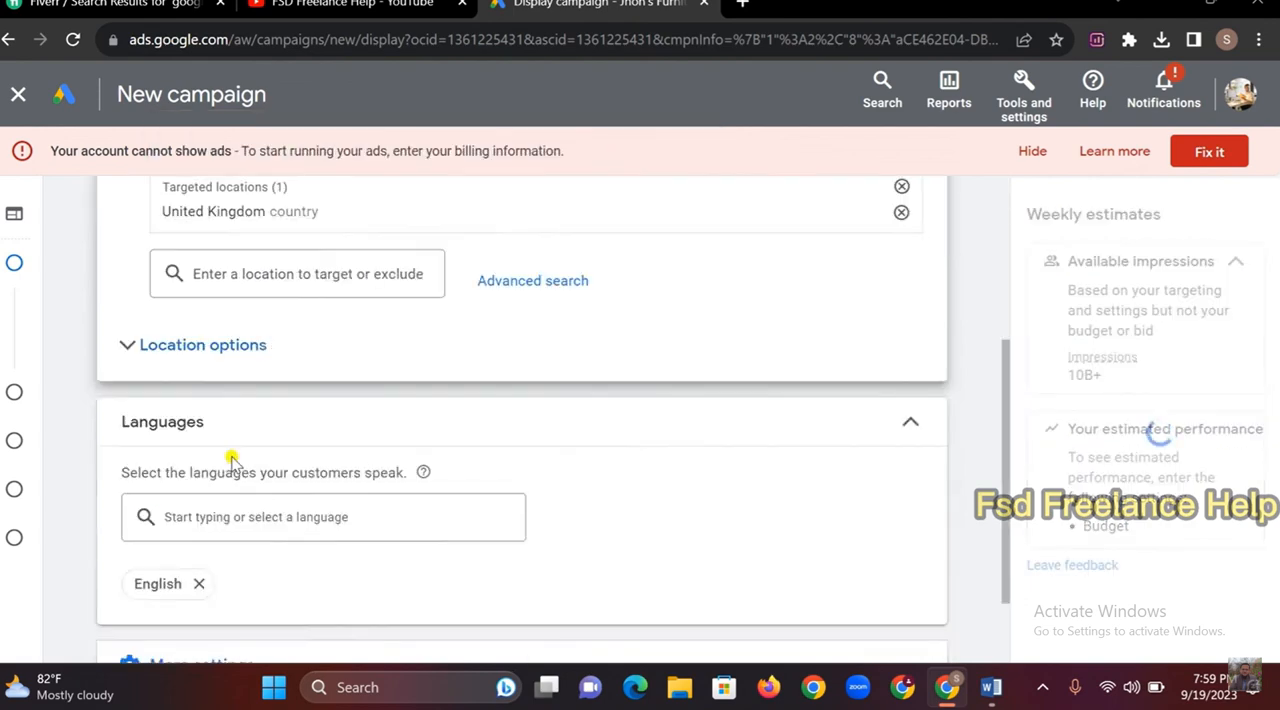
{"action": "scroll", "coordinate": [280, 575], "scroll_direction": "down", "scroll_amount": 1}
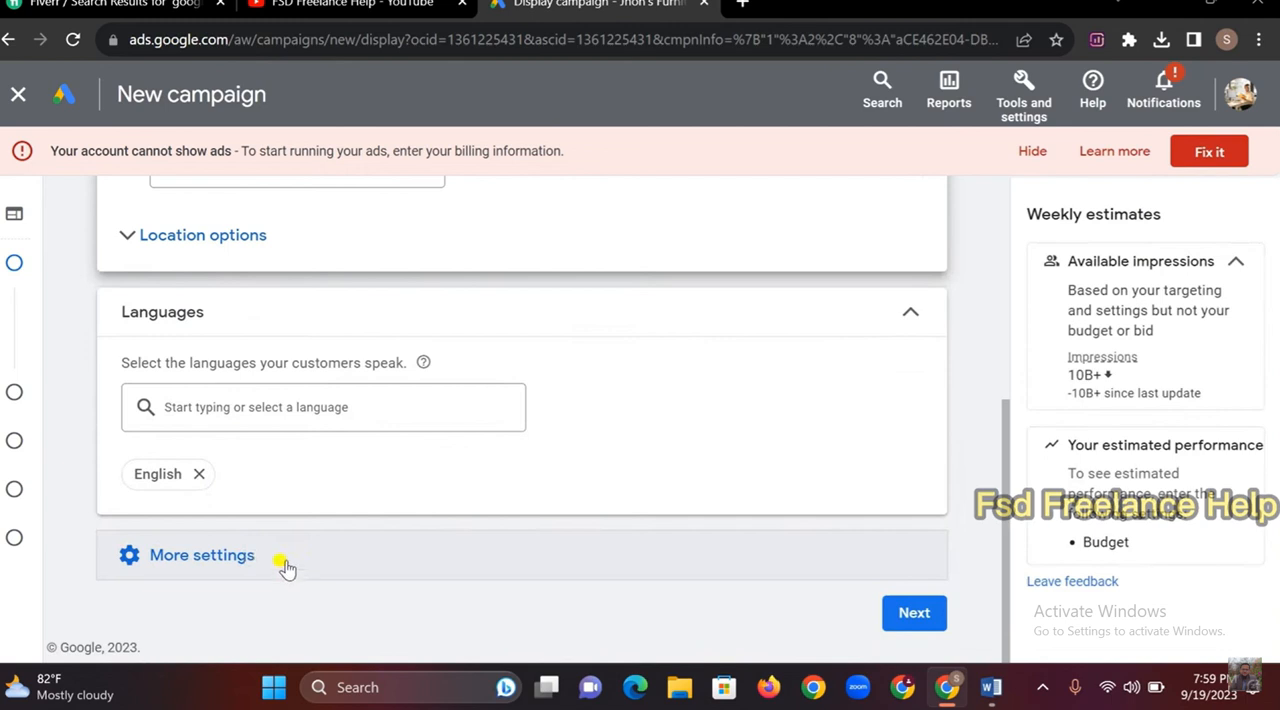
{"action": "left_click", "coordinate": [195, 556]}
{"action": "scroll", "coordinate": [287, 528], "scroll_direction": "down", "scroll_amount": 3}
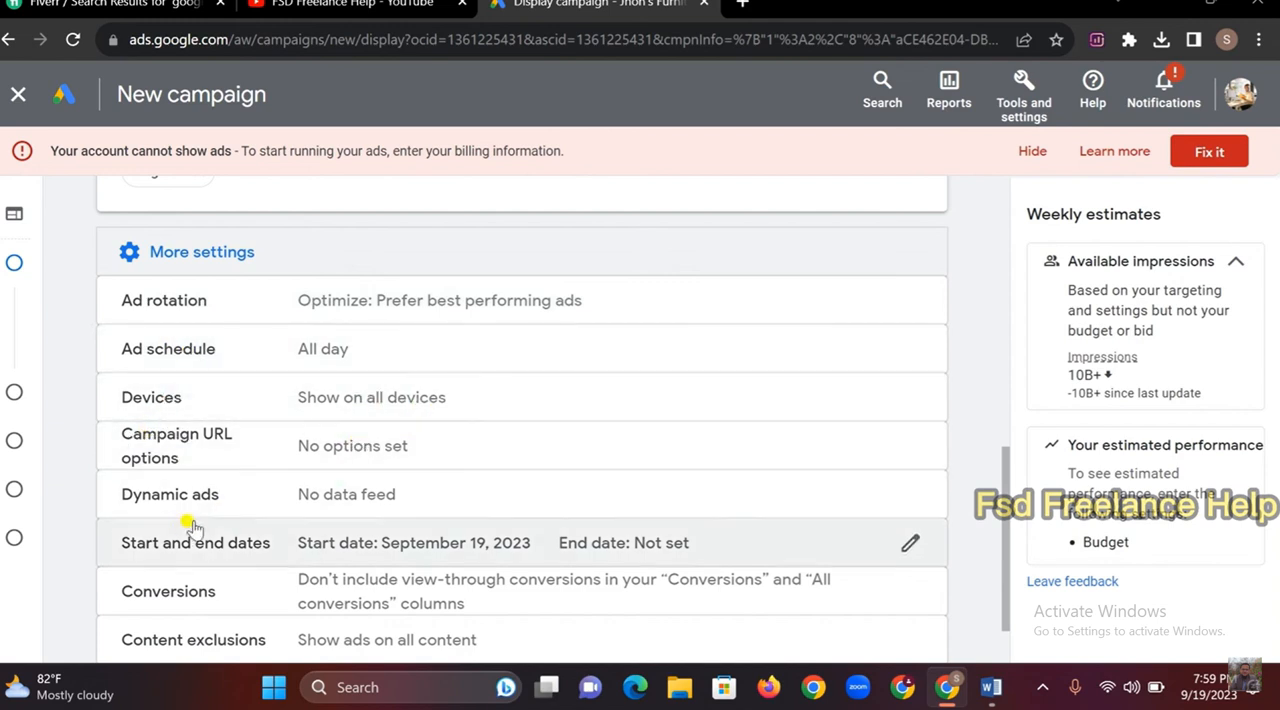
{"action": "scroll", "coordinate": [189, 520], "scroll_direction": "down", "scroll_amount": 1}
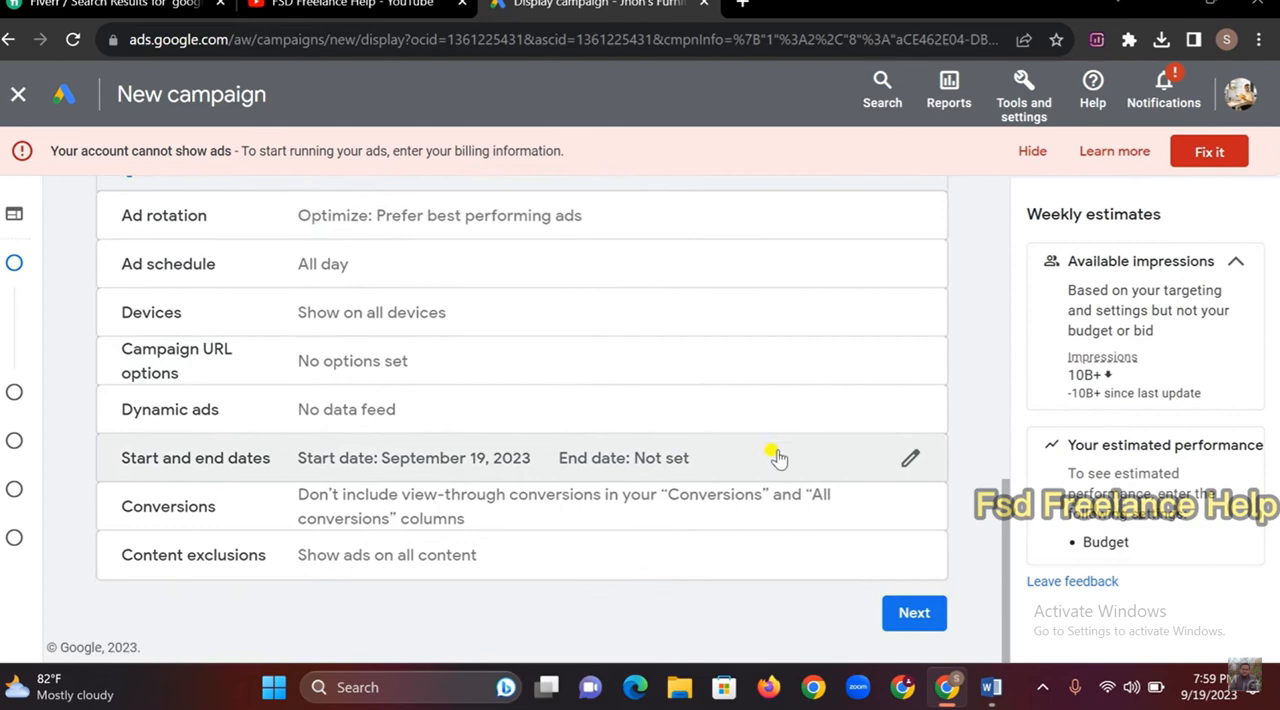
{"action": "left_click", "coordinate": [909, 459]}
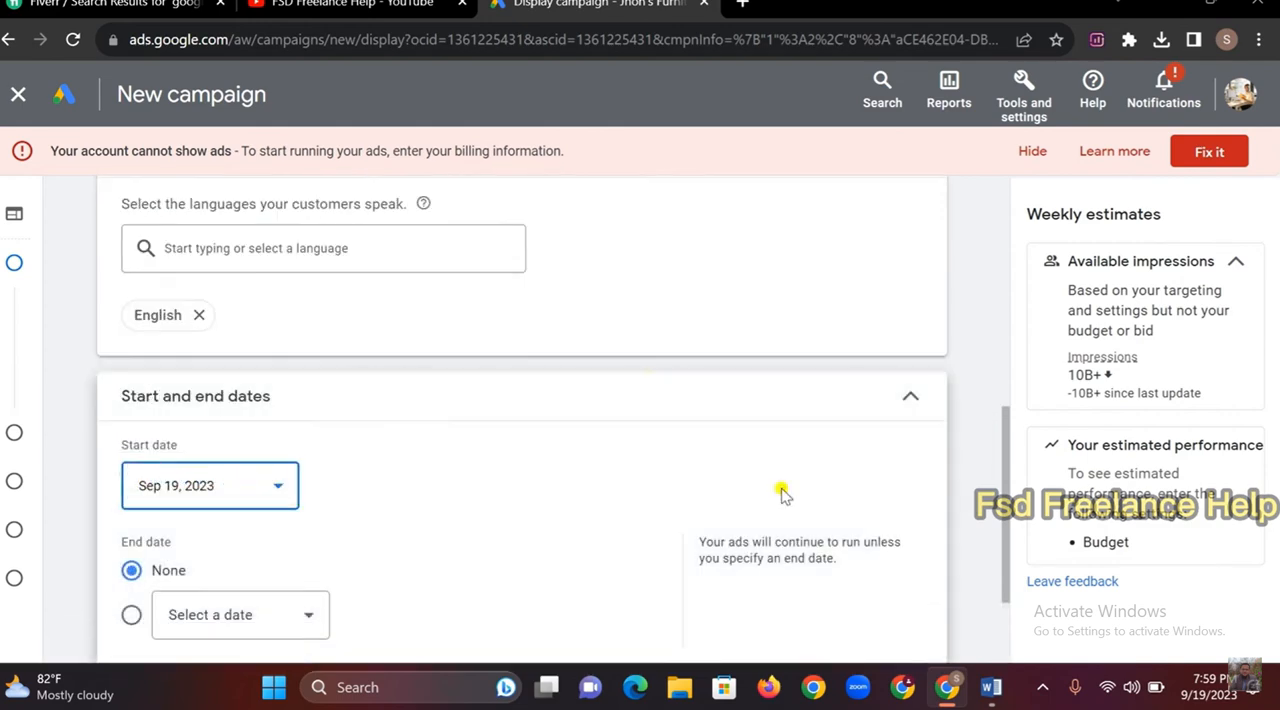
{"action": "left_click", "coordinate": [990, 687]}
{"action": "scroll", "coordinate": [246, 389], "scroll_direction": "down", "scroll_amount": 2}
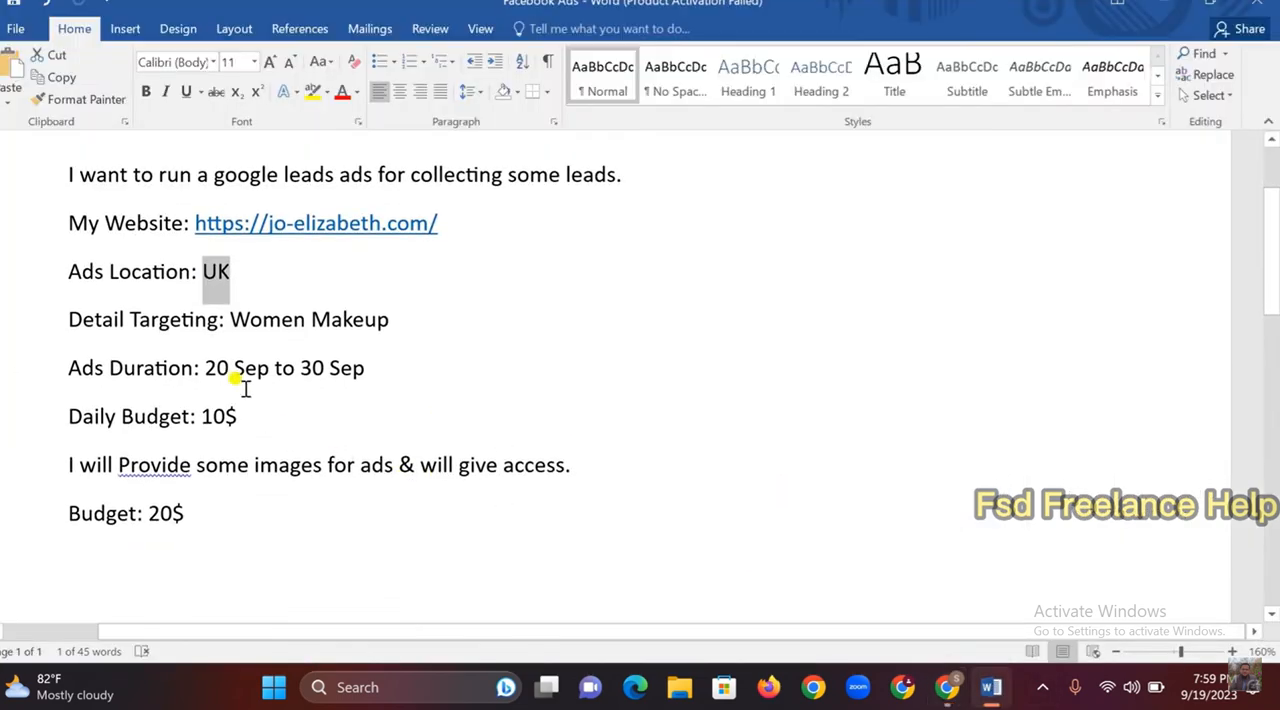
{"action": "left_click_drag", "start_coordinate": [200, 364], "coordinate": [380, 371]}
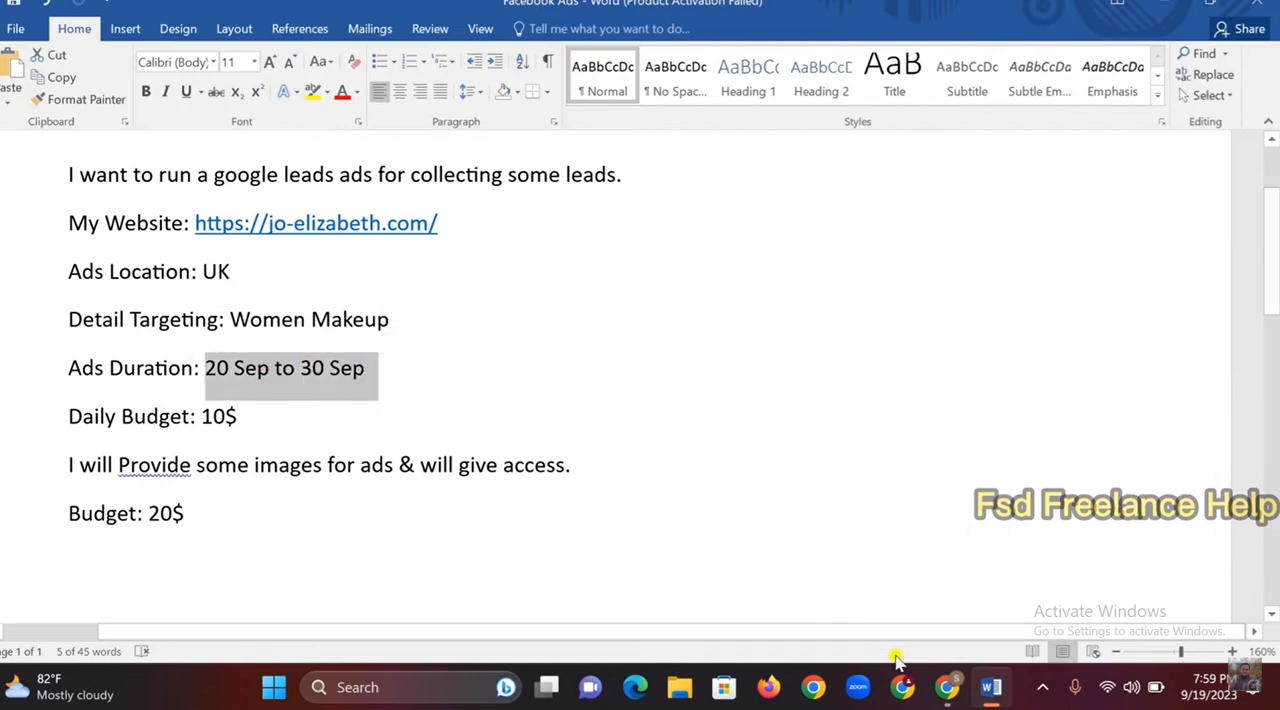
{"action": "left_click", "coordinate": [946, 687]}
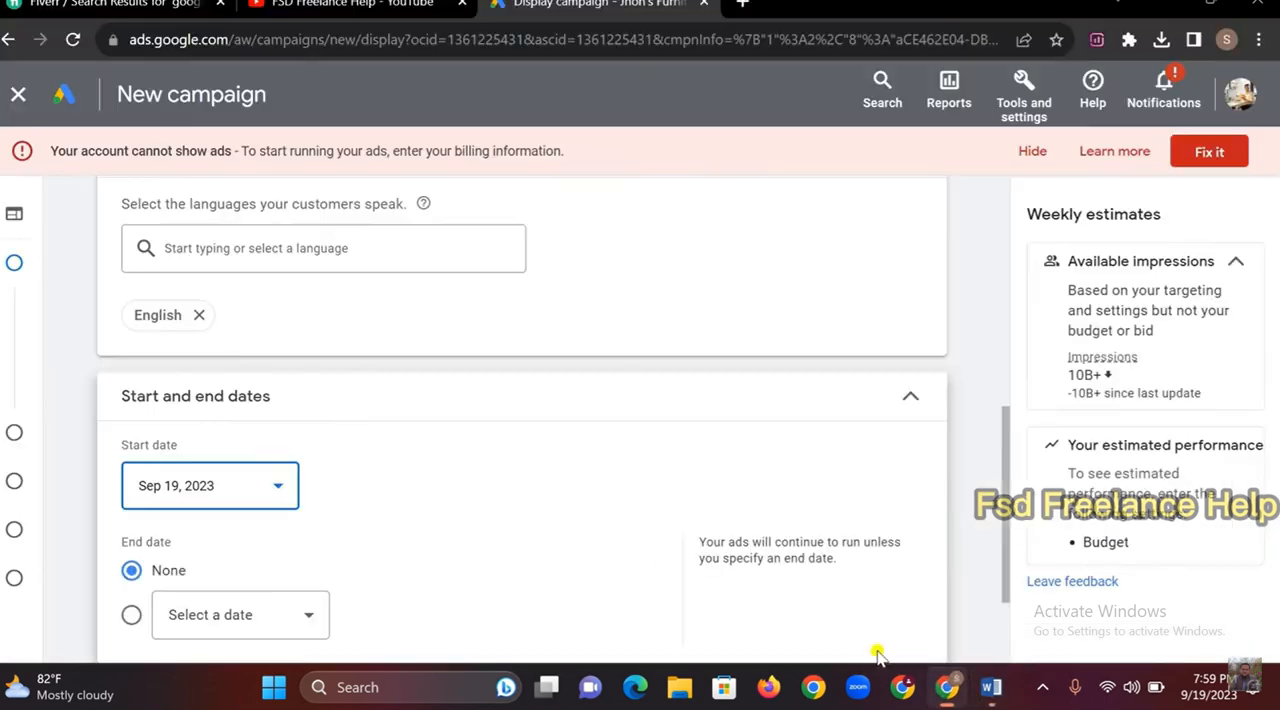
{"action": "left_click", "coordinate": [281, 491]}
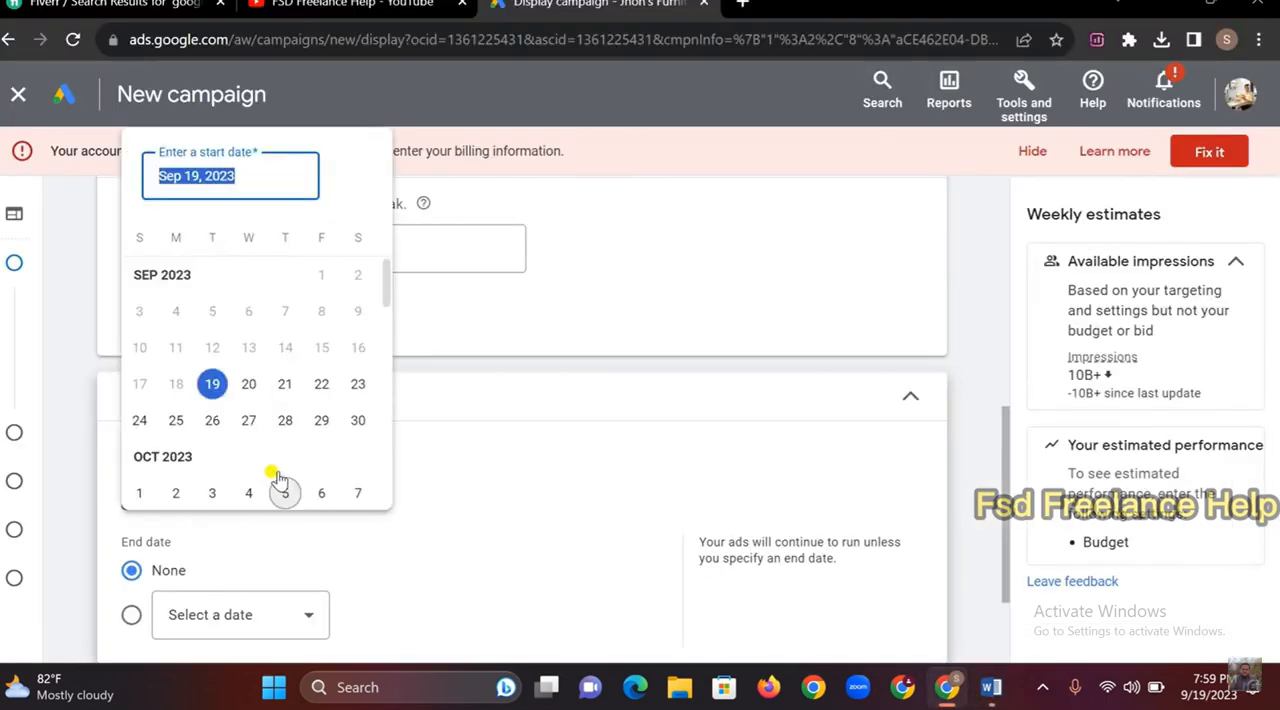
{"action": "left_click", "coordinate": [246, 381]}
Set the campaign's end date to Sep 30, 2023, and proceed to budget and bidding
{"action": "scroll", "coordinate": [247, 389], "scroll_direction": "down", "scroll_amount": 2}
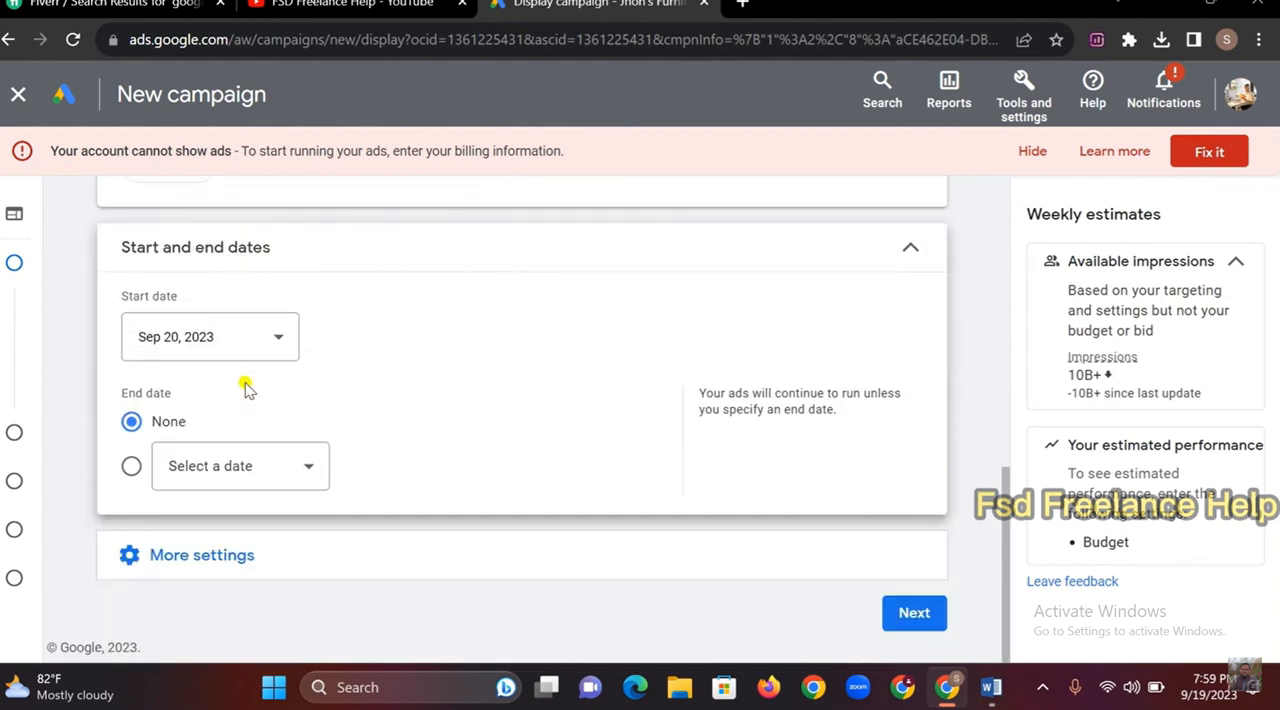
{"action": "left_click", "coordinate": [303, 467]}
{"action": "left_click", "coordinate": [388, 400]}
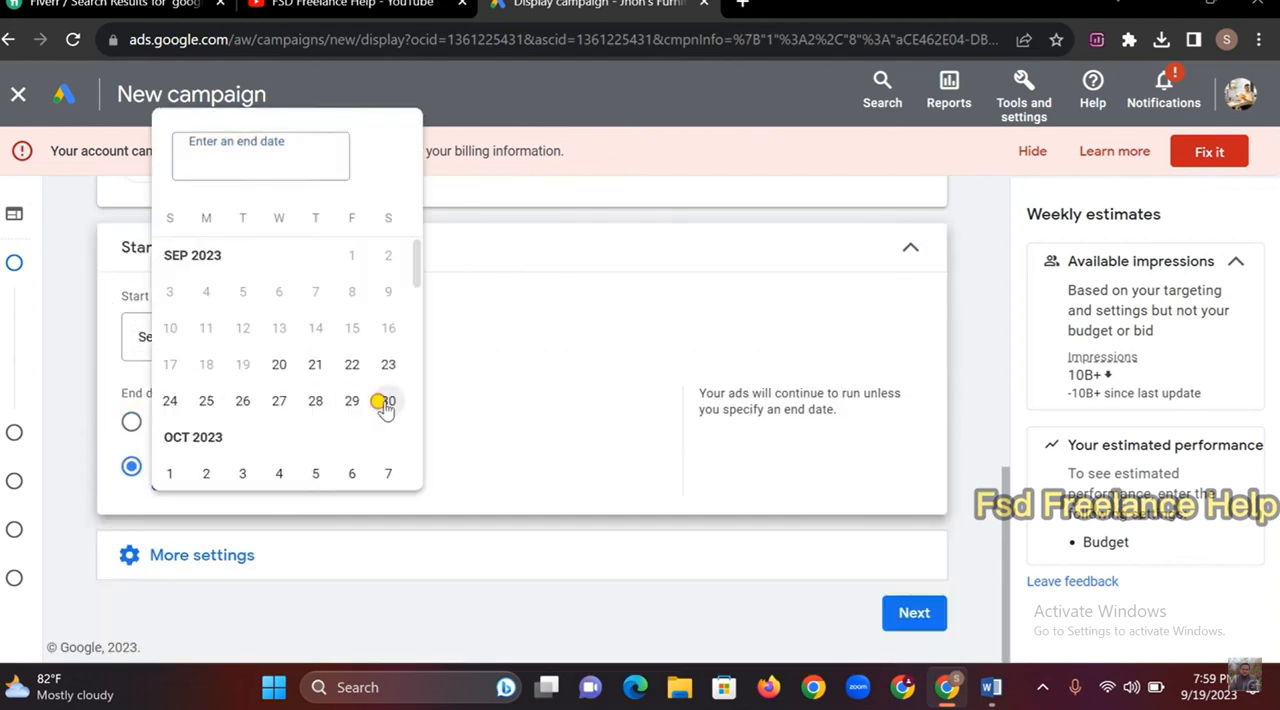
{"action": "left_click", "coordinate": [202, 555]}
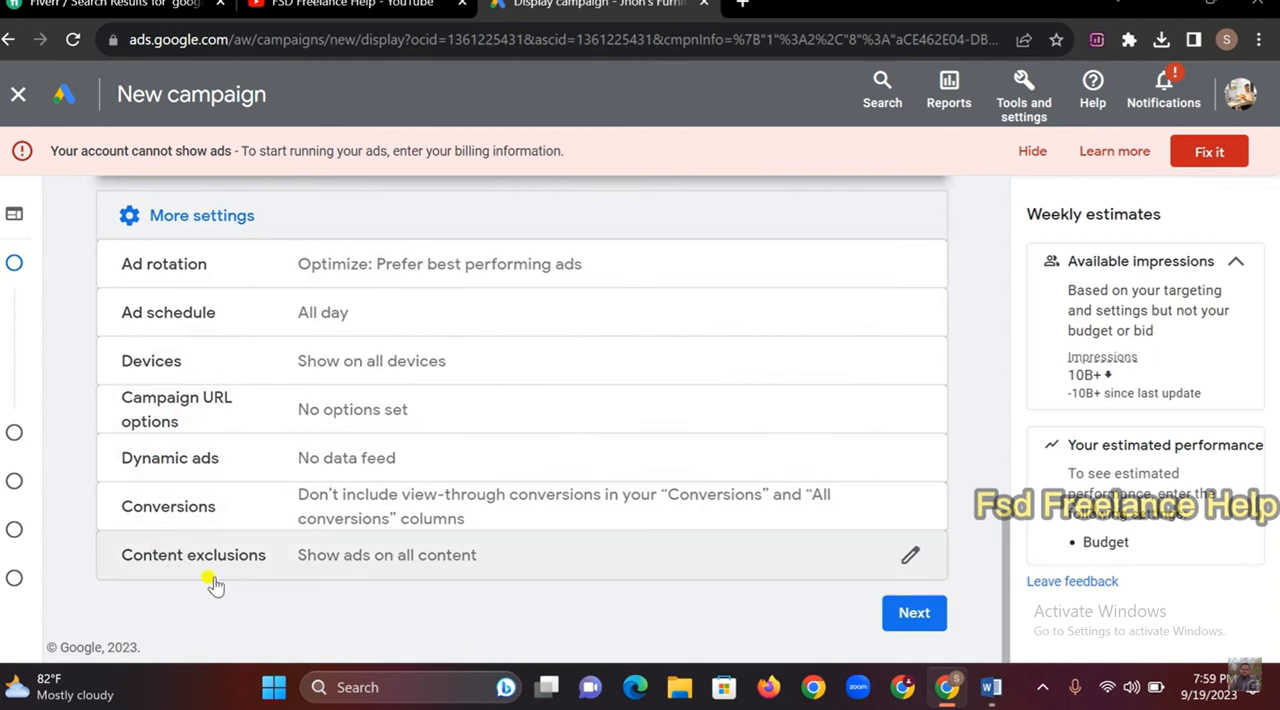
{"action": "left_click", "coordinate": [914, 615]}
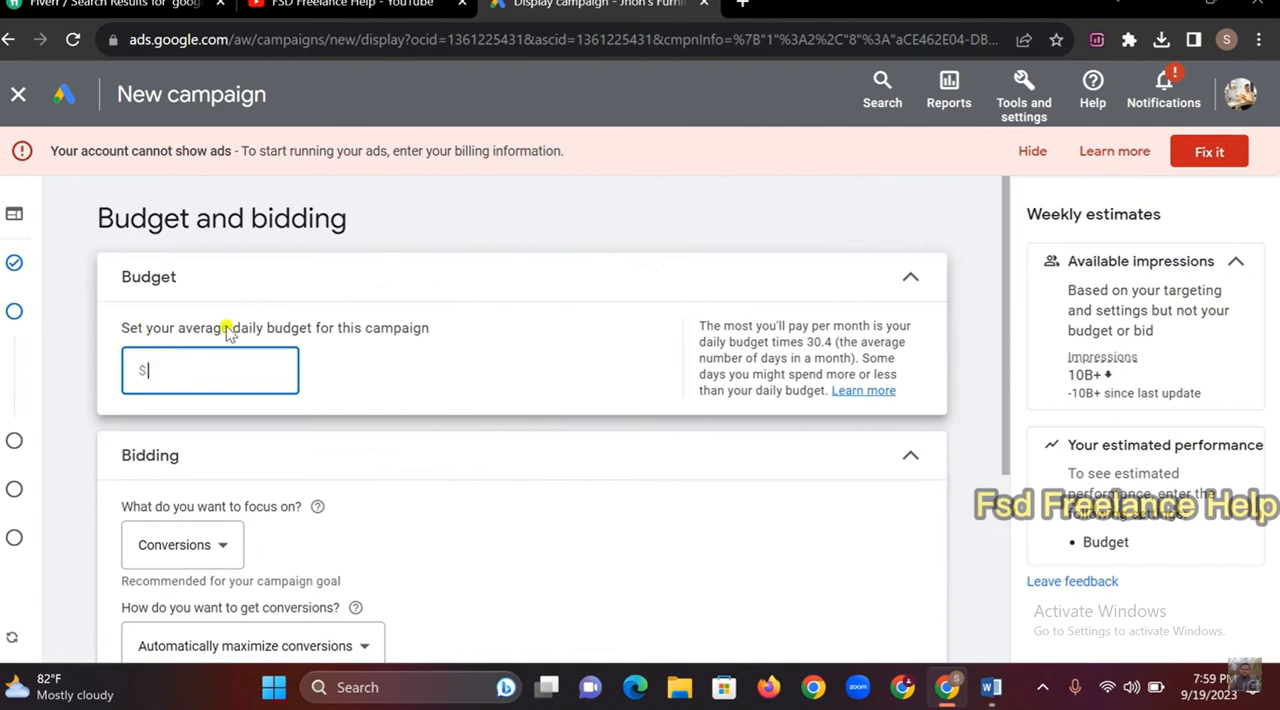
Check the daily budget in the Word brief, and set the Google Ads campaign's average daily budget to $10
{"action": "left_click", "coordinate": [991, 687]}
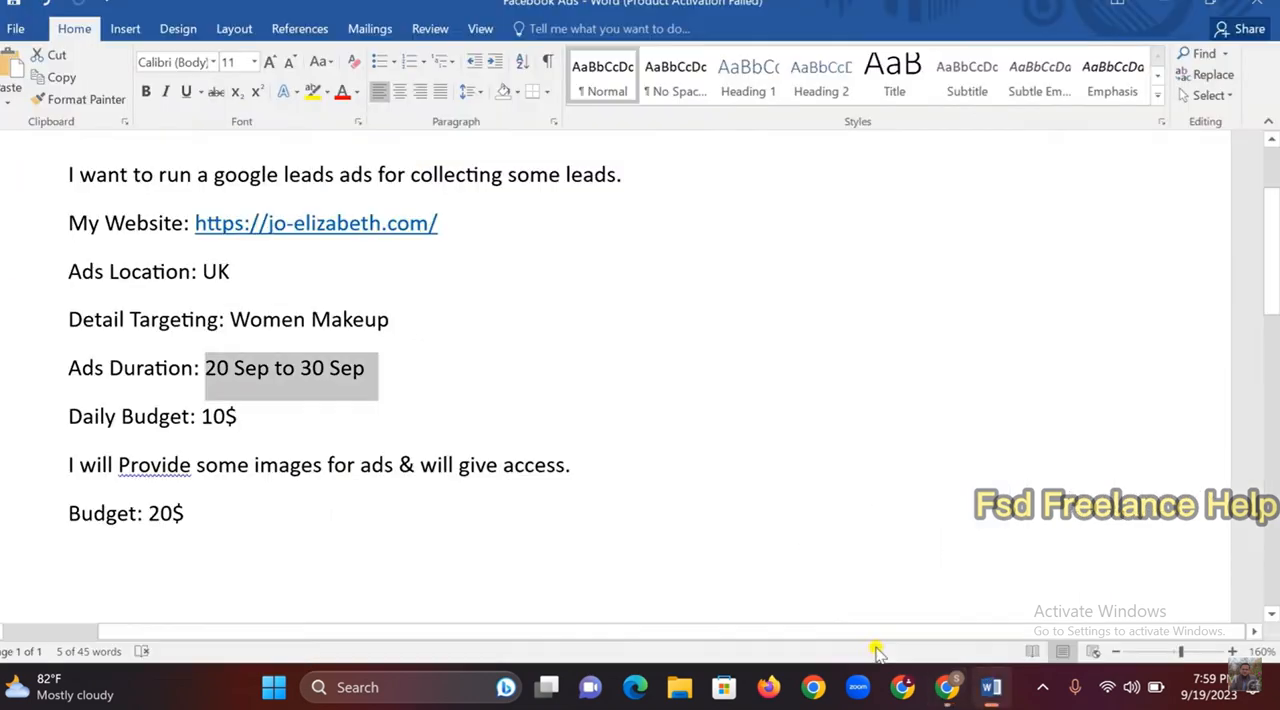
{"action": "left_click_drag", "start_coordinate": [203, 417], "coordinate": [286, 412]}
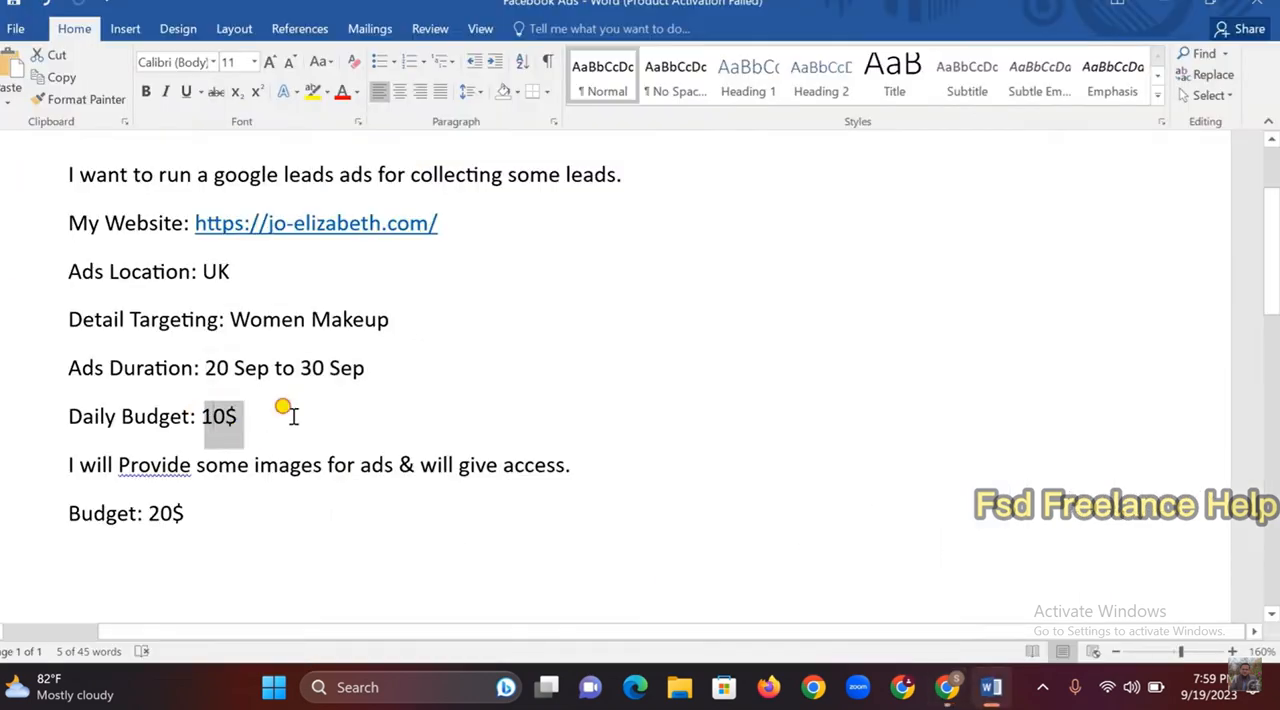
{"action": "left_click", "coordinate": [950, 690]}
{"action": "left_click", "coordinate": [221, 368]}
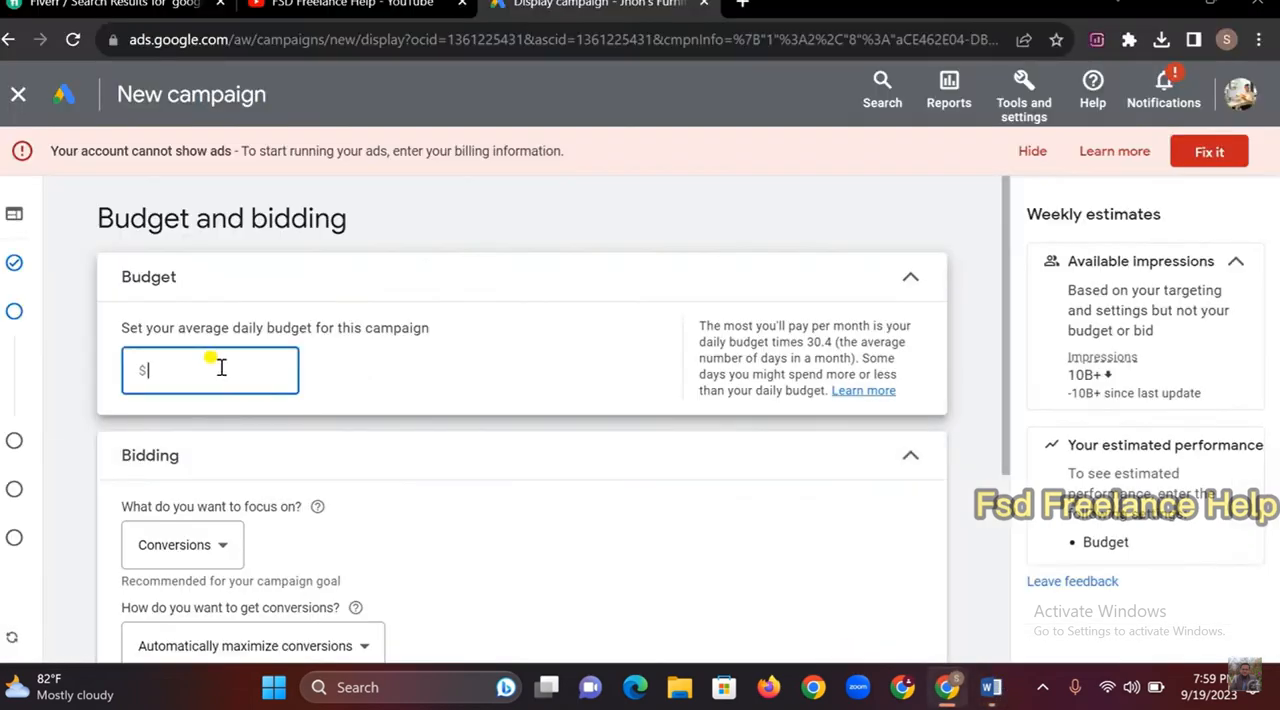
{"action": "type", "text": "10"}
Enable a target cost per action for bidding, apply the suggested $3.80 target CPA and proceed to targeting
{"action": "scroll", "coordinate": [229, 434], "scroll_direction": "down", "scroll_amount": 2}
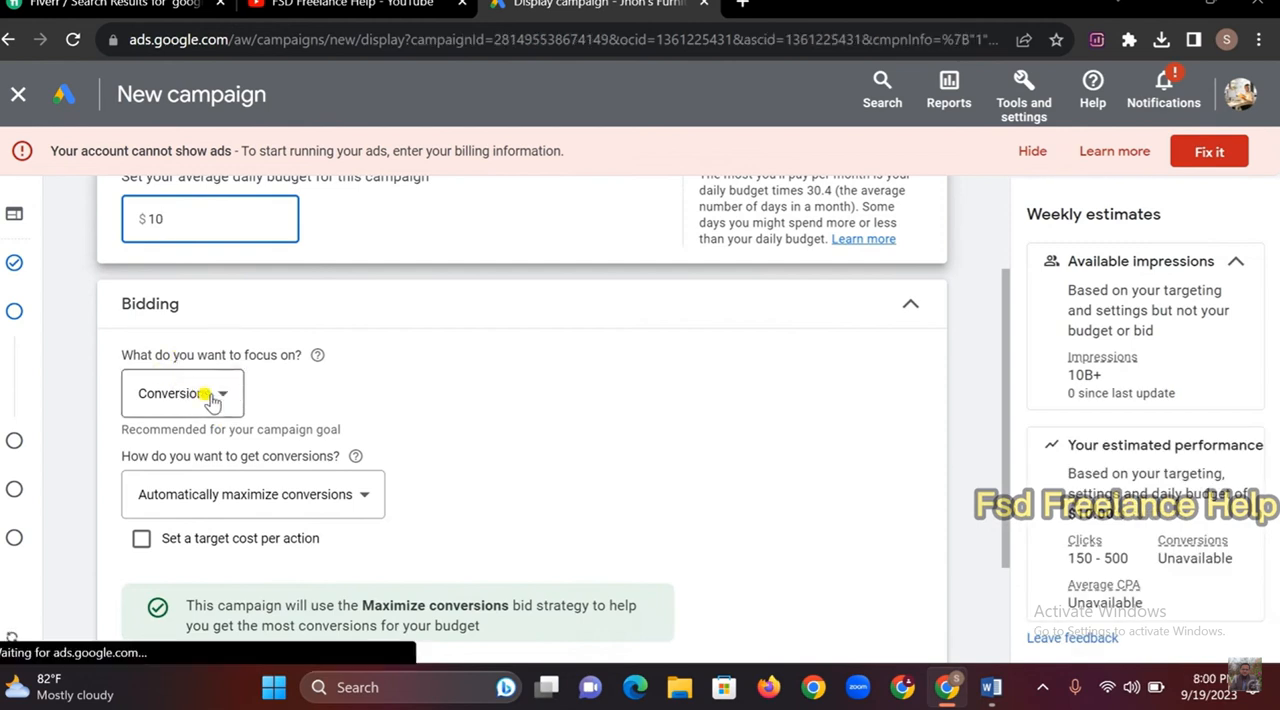
{"action": "scroll", "coordinate": [309, 410], "scroll_direction": "down", "scroll_amount": 2}
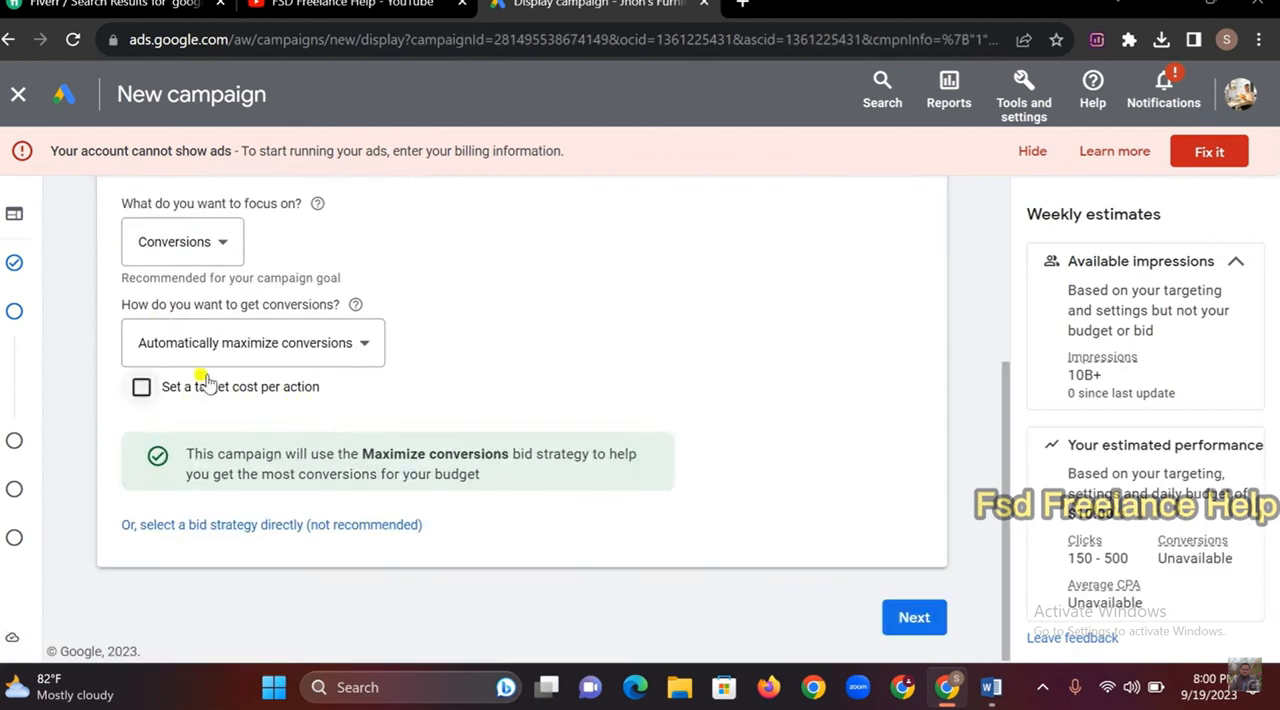
{"action": "left_click", "coordinate": [142, 388]}
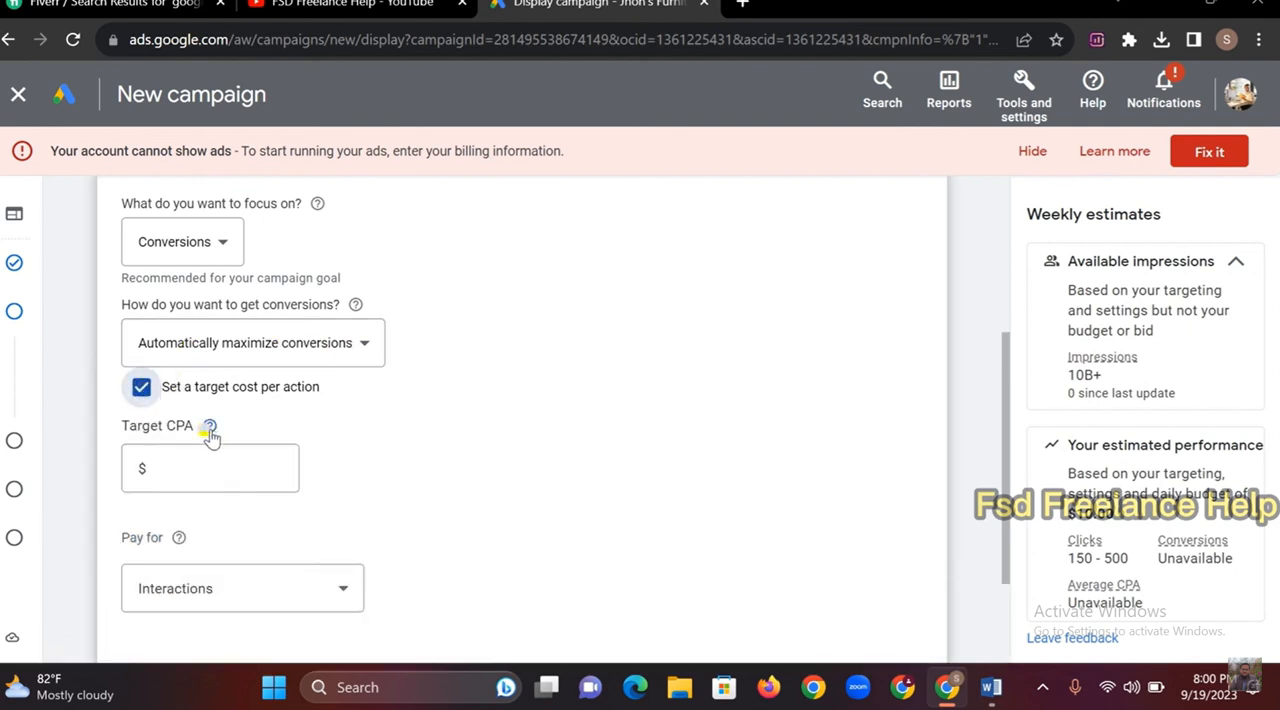
{"action": "left_click", "coordinate": [191, 462]}
{"action": "scroll", "coordinate": [194, 470], "scroll_direction": "down", "scroll_amount": 2}
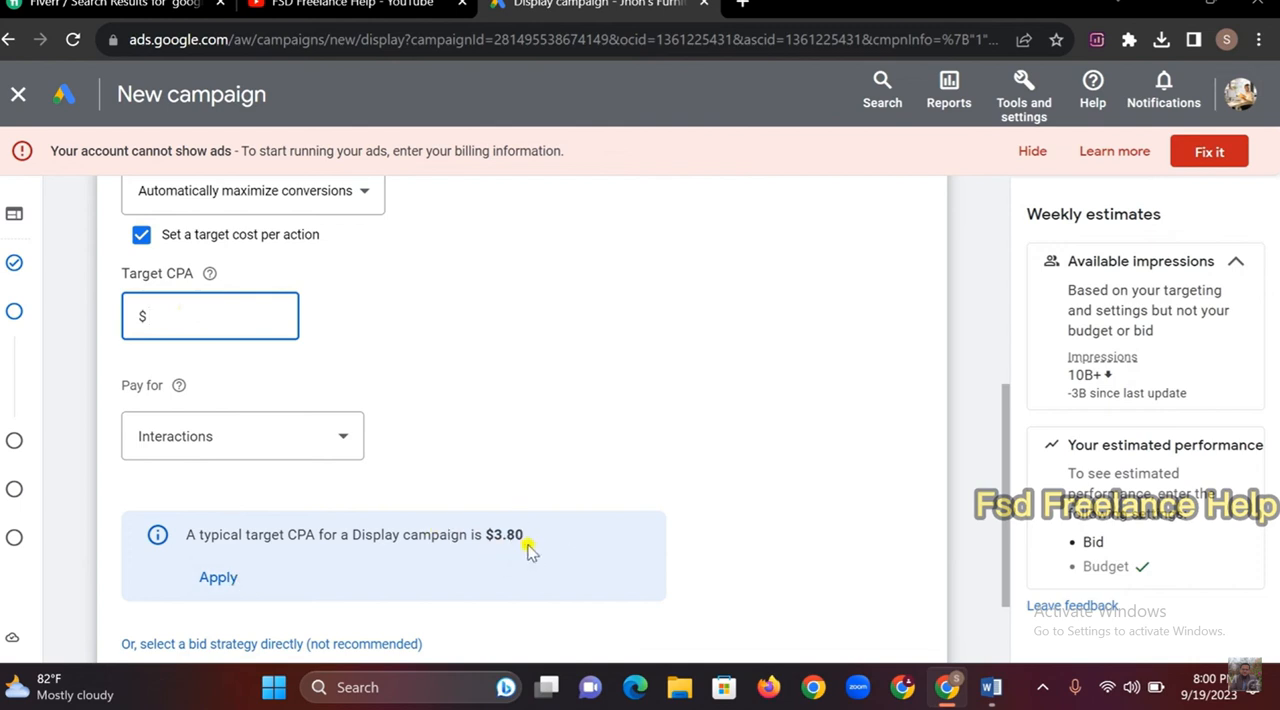
{"action": "left_click", "coordinate": [220, 580]}
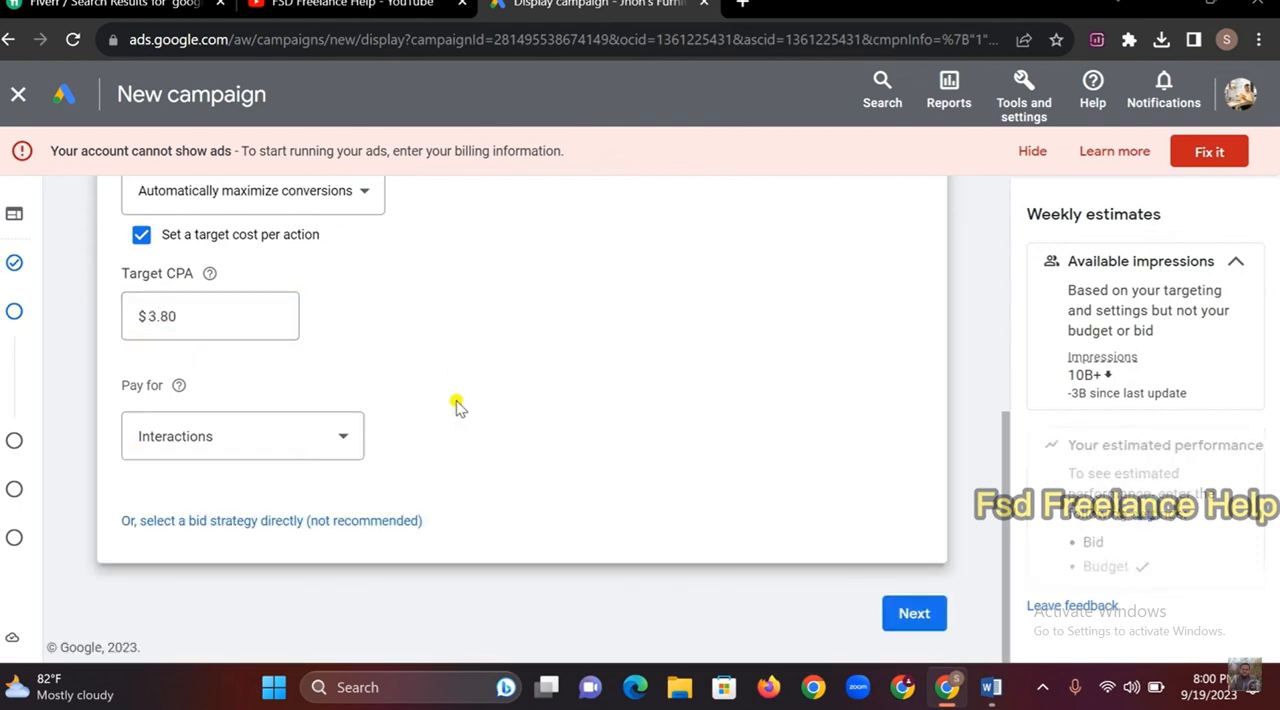
{"action": "left_click", "coordinate": [913, 614]}
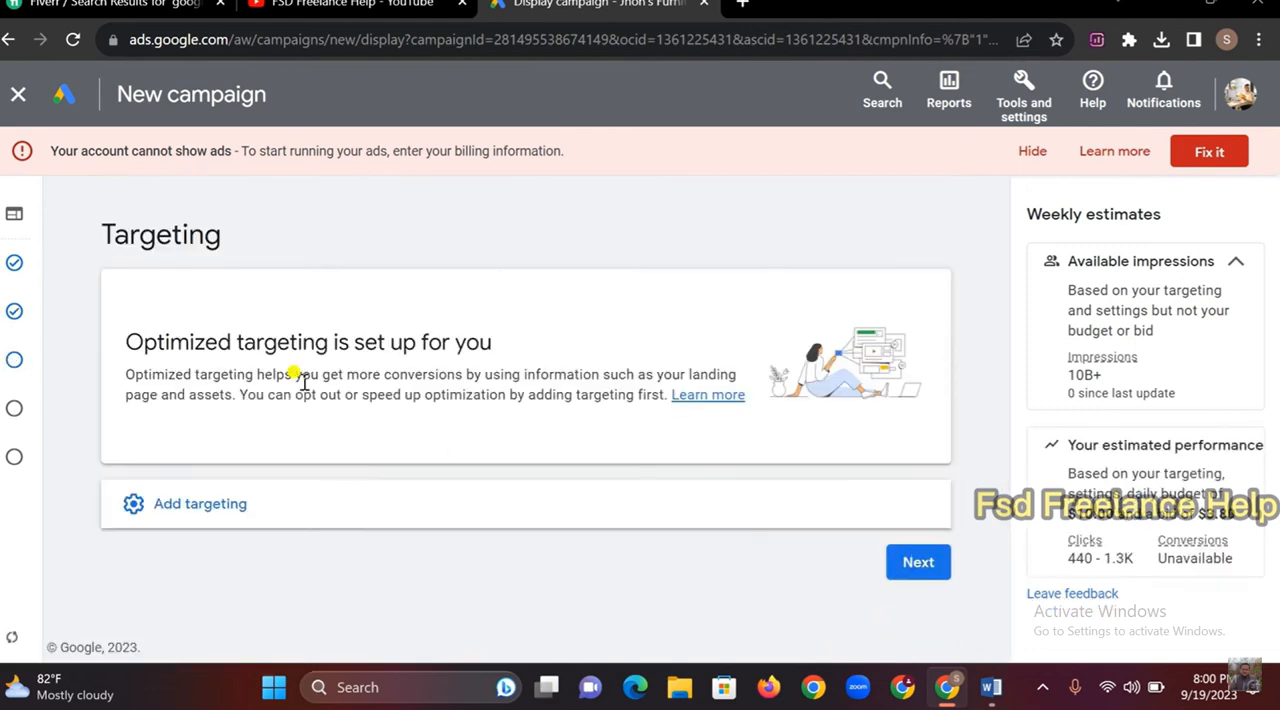
Add targeting to the campaign and open the audience segments for editing
{"action": "left_click", "coordinate": [198, 505]}
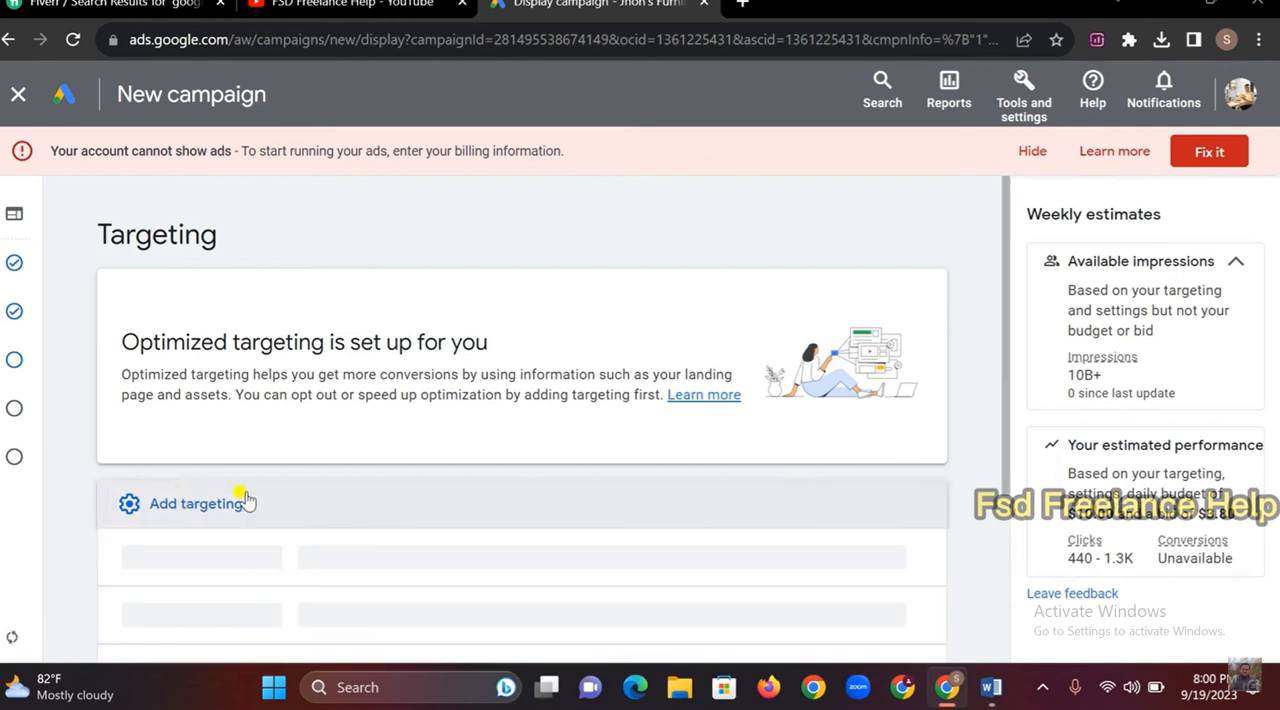
{"action": "scroll", "coordinate": [372, 460], "scroll_direction": "down", "scroll_amount": 3}
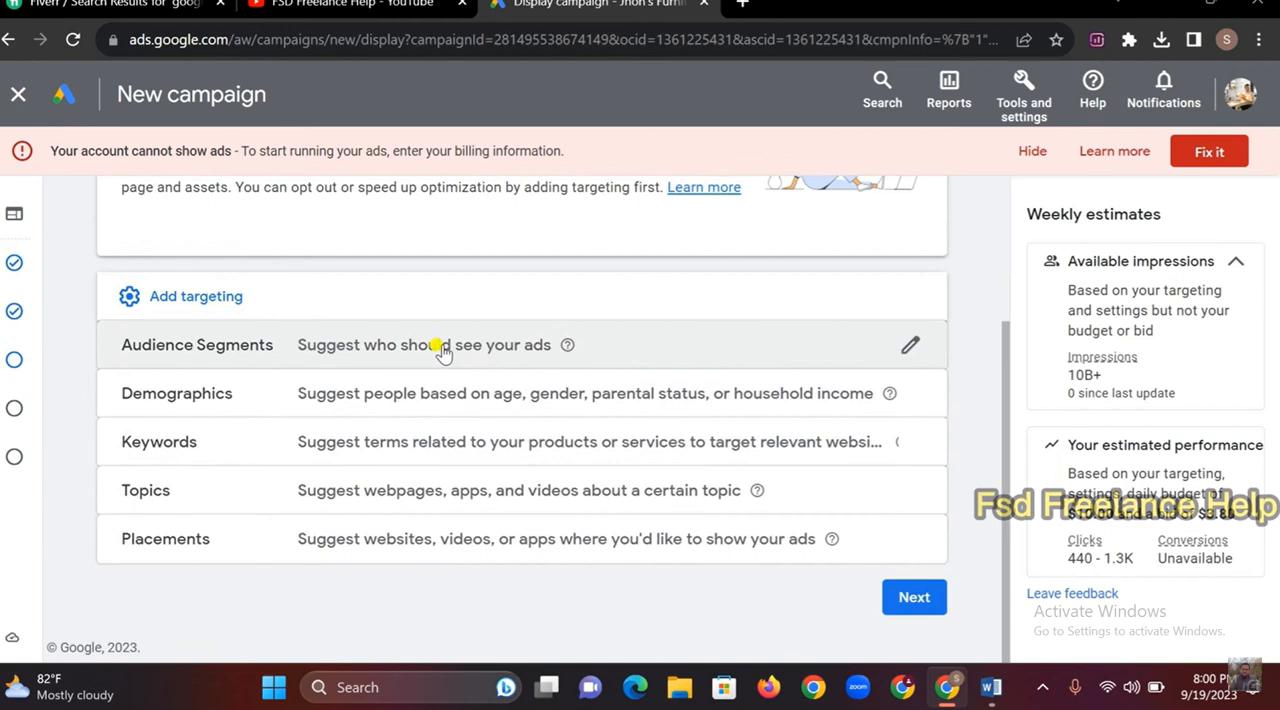
{"action": "left_click", "coordinate": [909, 346]}
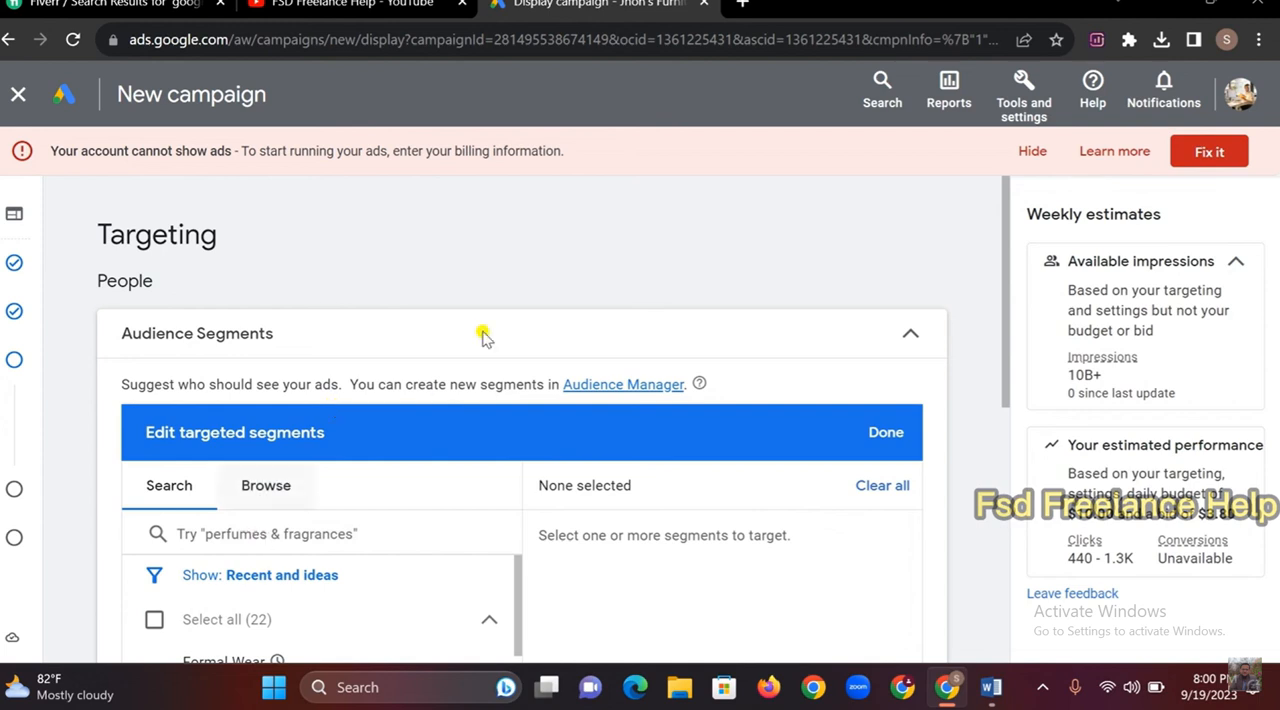
Switch to the Word brief and copy the client's website address
{"action": "left_click", "coordinate": [991, 687]}
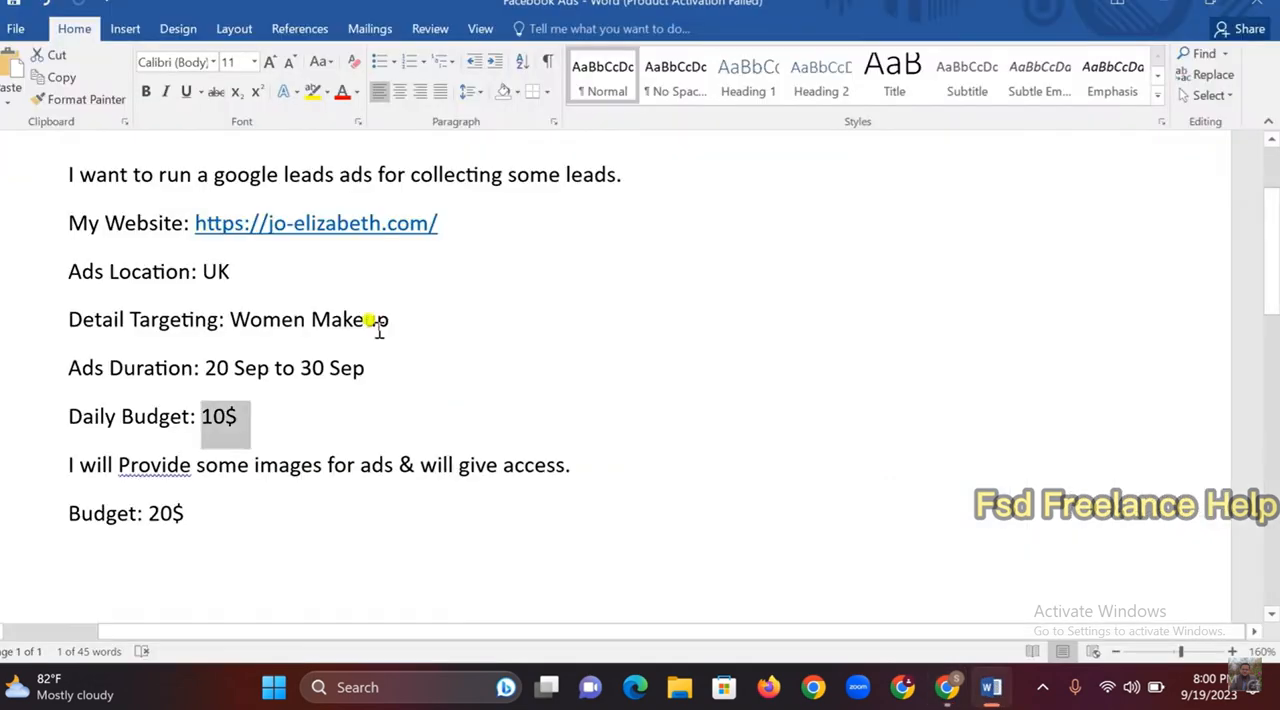
{"action": "right_click", "coordinate": [345, 229]}
{"action": "left_click", "coordinate": [566, 276]}
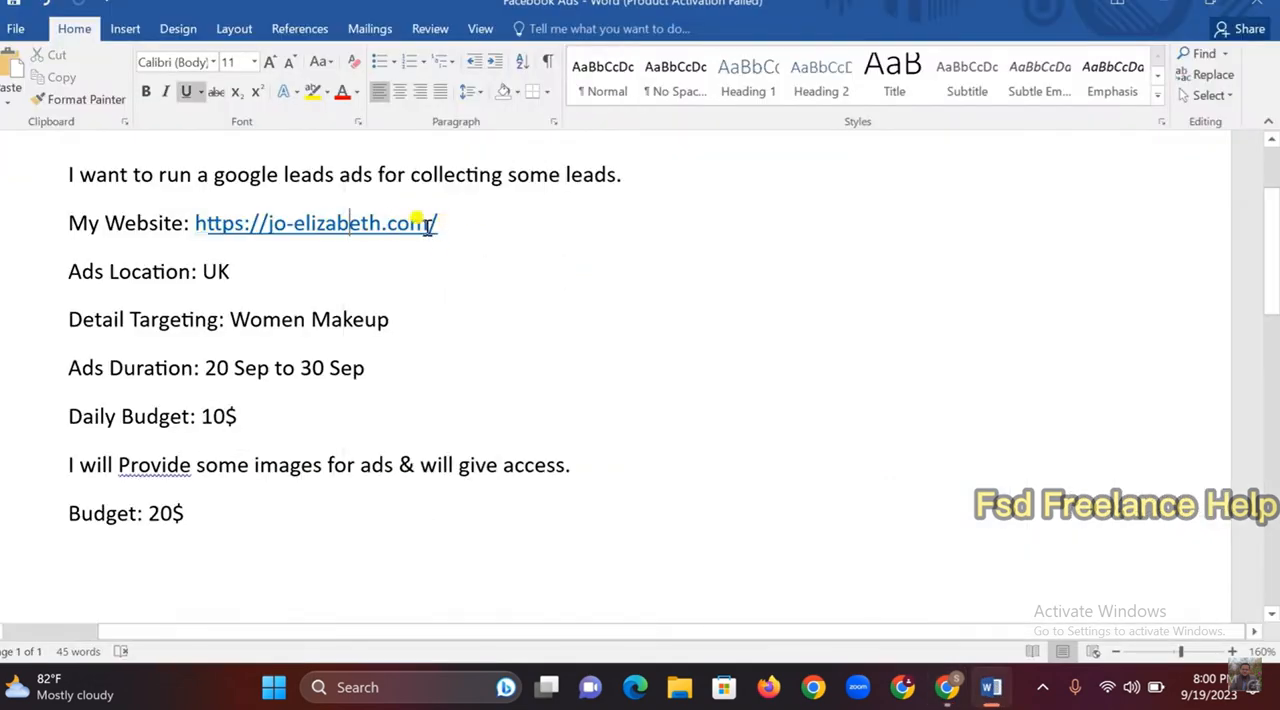
{"action": "left_click_drag", "start_coordinate": [432, 225], "coordinate": [206, 217]}
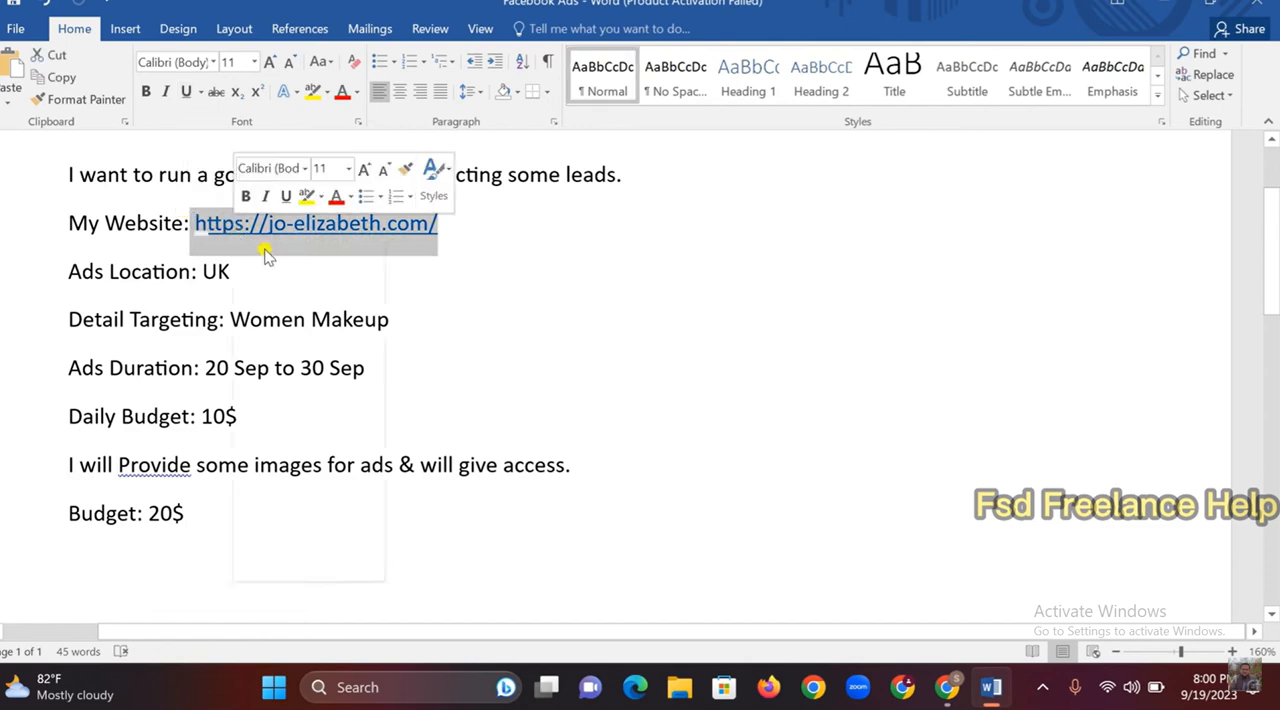
{"action": "right_click", "coordinate": [268, 255]}
{"action": "left_click", "coordinate": [292, 267]}
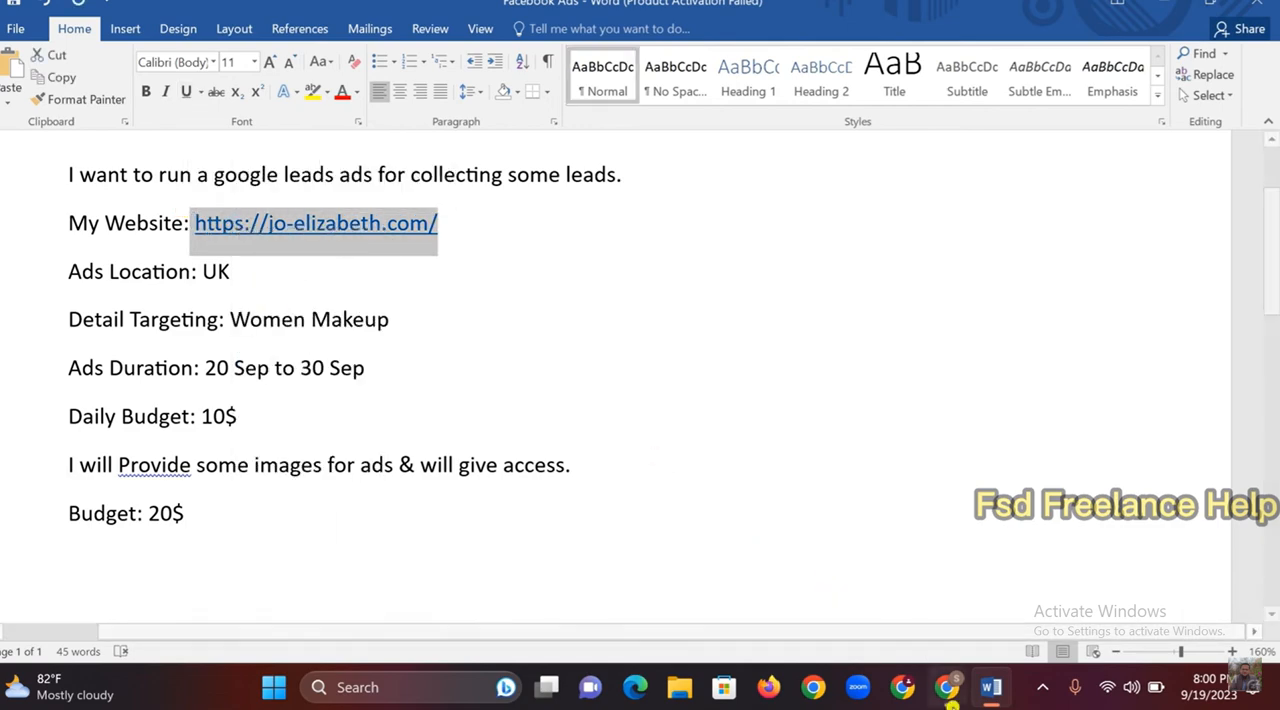
Open the copied website address in a new Chrome tab and look through the homepage's styles and services
{"action": "left_click", "coordinate": [946, 687]}
{"action": "left_click", "coordinate": [740, 5]}
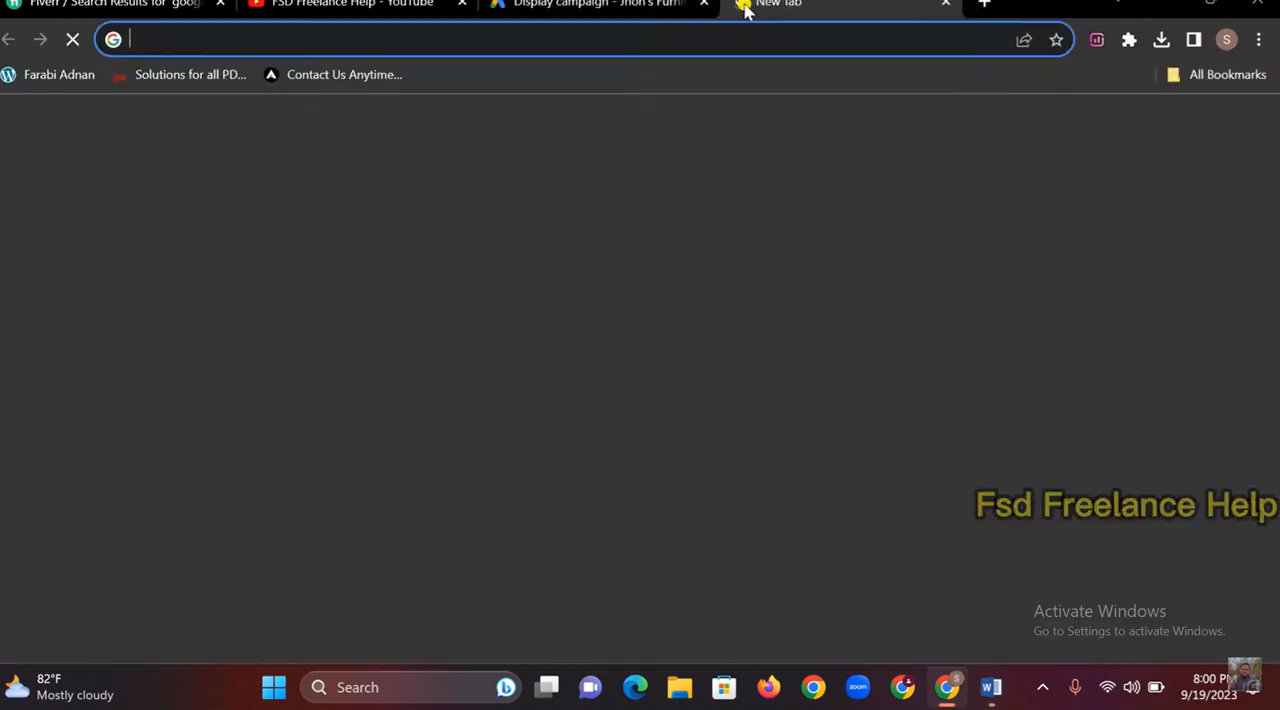
{"action": "key", "text": "ctrl+v"}
{"action": "key", "text": "Return"}
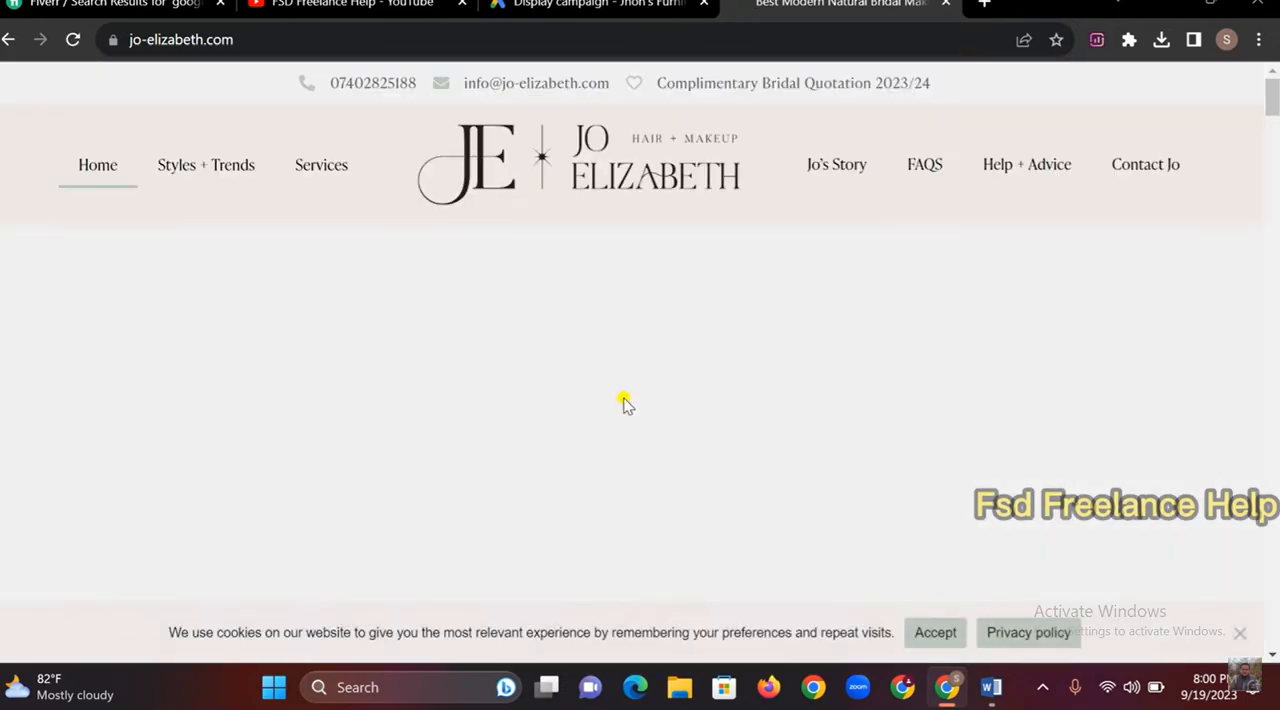
{"action": "scroll", "coordinate": [625, 419], "scroll_direction": "down", "scroll_amount": 10}
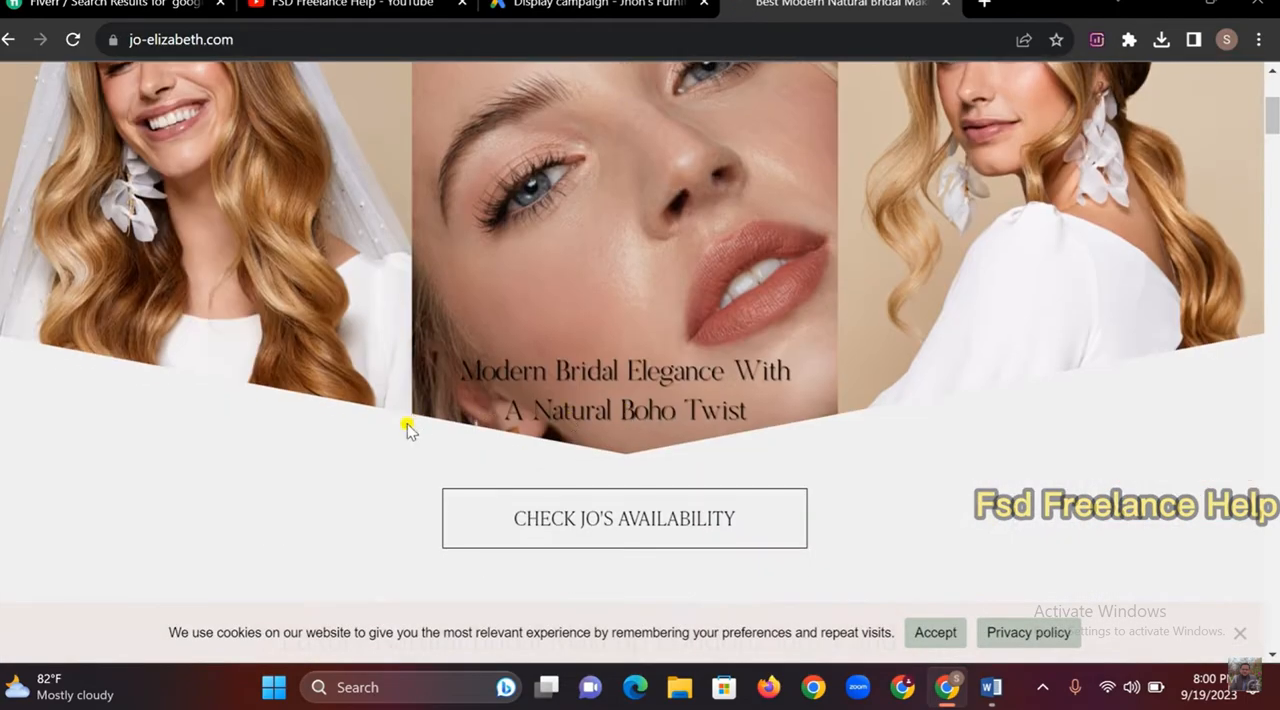
{"action": "scroll", "coordinate": [470, 403], "scroll_direction": "down", "scroll_amount": 12}
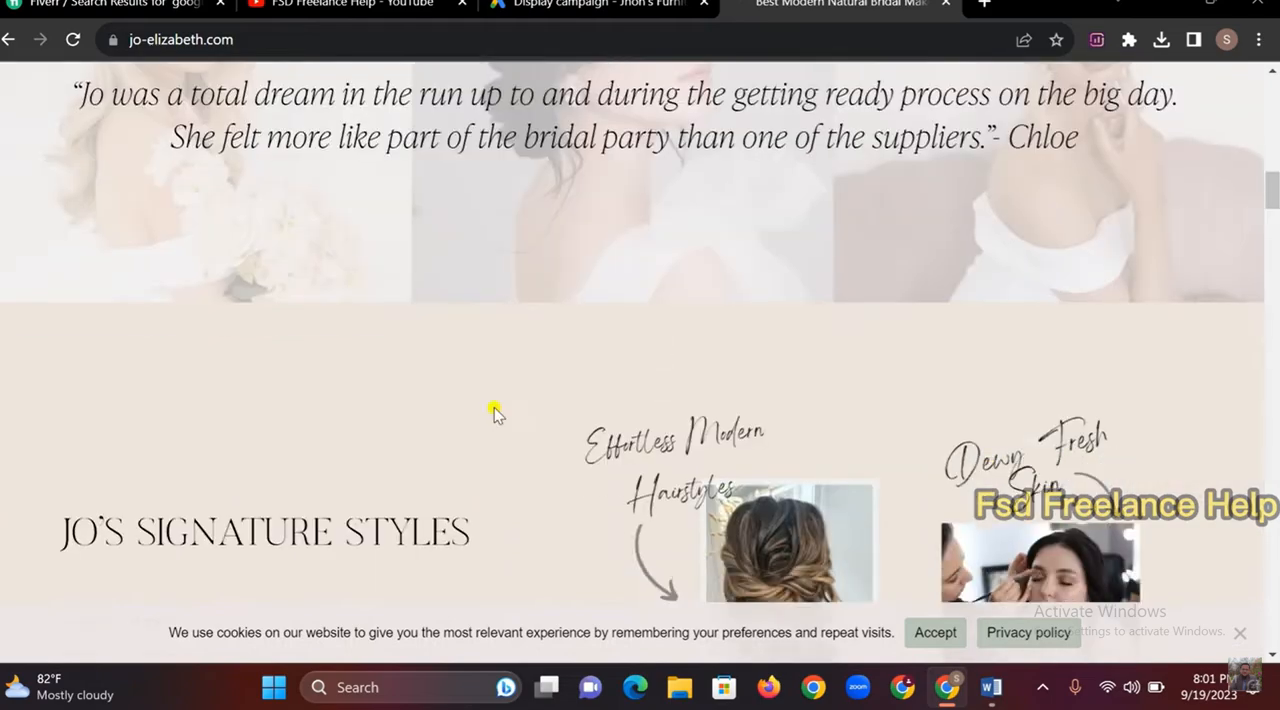
{"action": "scroll", "coordinate": [485, 430], "scroll_direction": "down", "scroll_amount": 1}
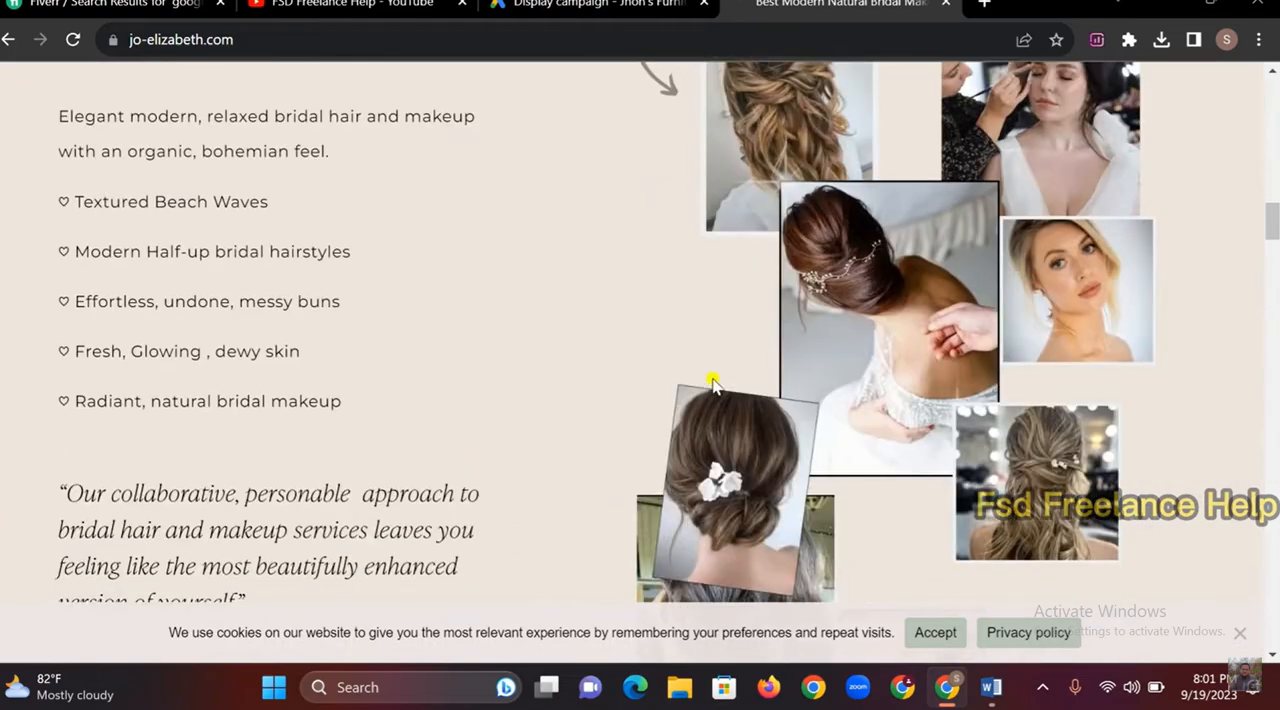
Check the detail targeting in the Word brief, and return to the Google Ads audience segments in Chrome
{"action": "left_click", "coordinate": [991, 687]}
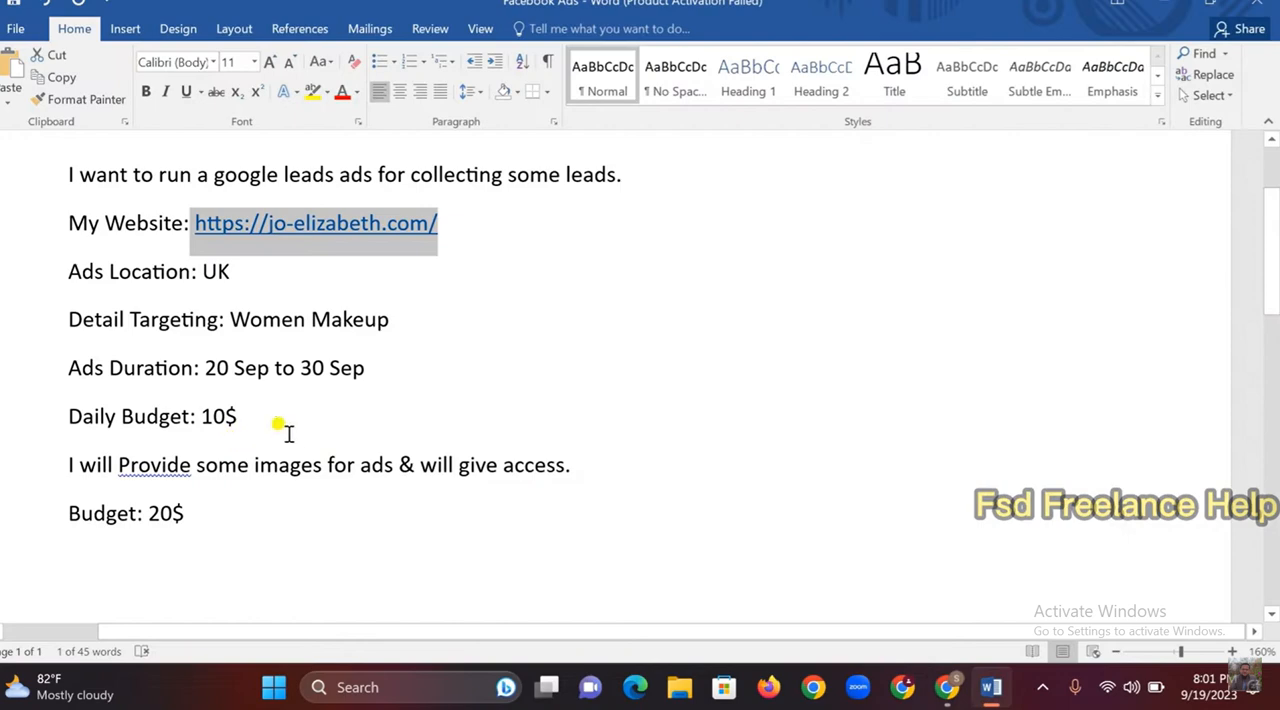
{"action": "left_click", "coordinate": [237, 404]}
{"action": "left_click_drag", "start_coordinate": [234, 319], "coordinate": [382, 317]}
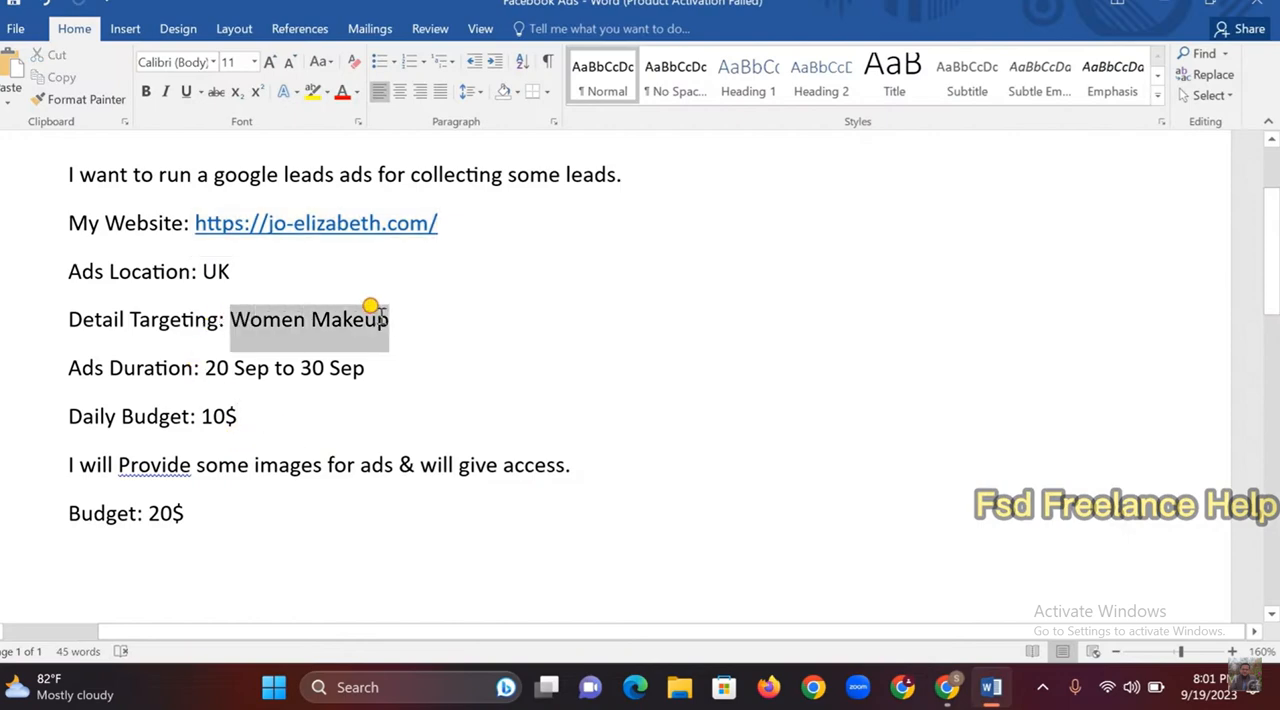
{"action": "left_click", "coordinate": [948, 687]}
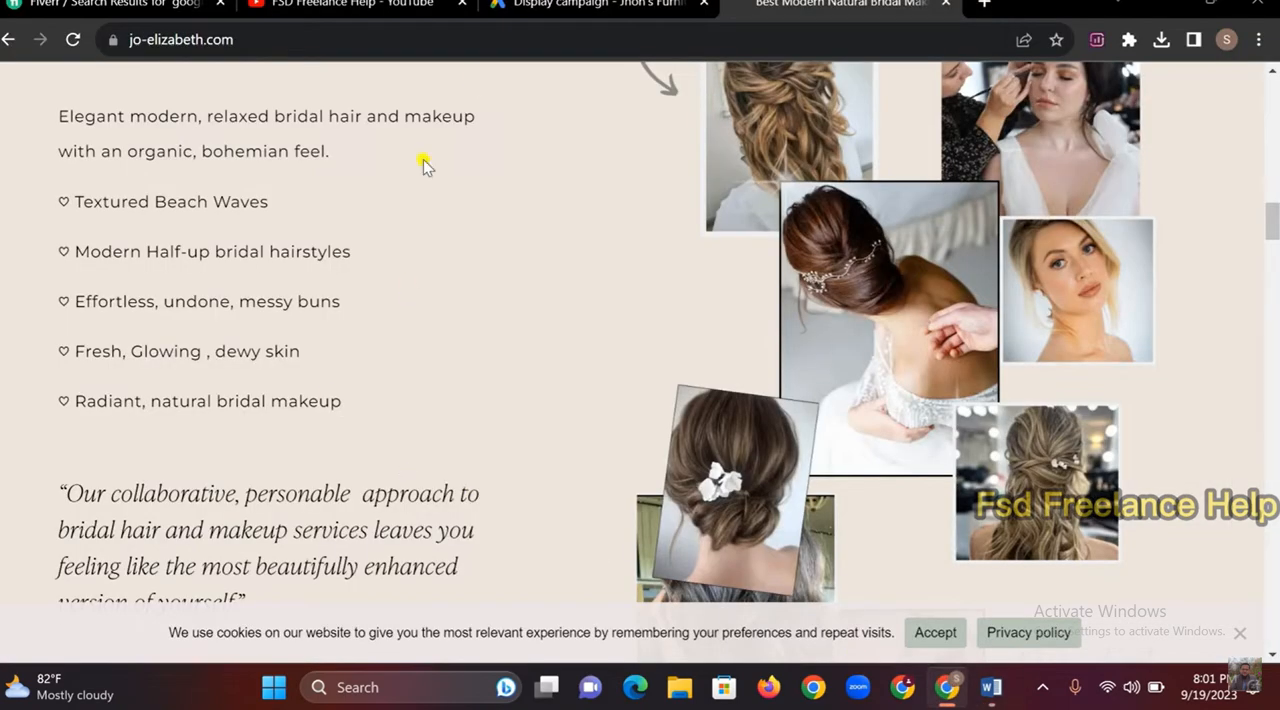
{"action": "left_click", "coordinate": [575, 10]}
{"action": "scroll", "coordinate": [355, 520], "scroll_direction": "down", "scroll_amount": 3}
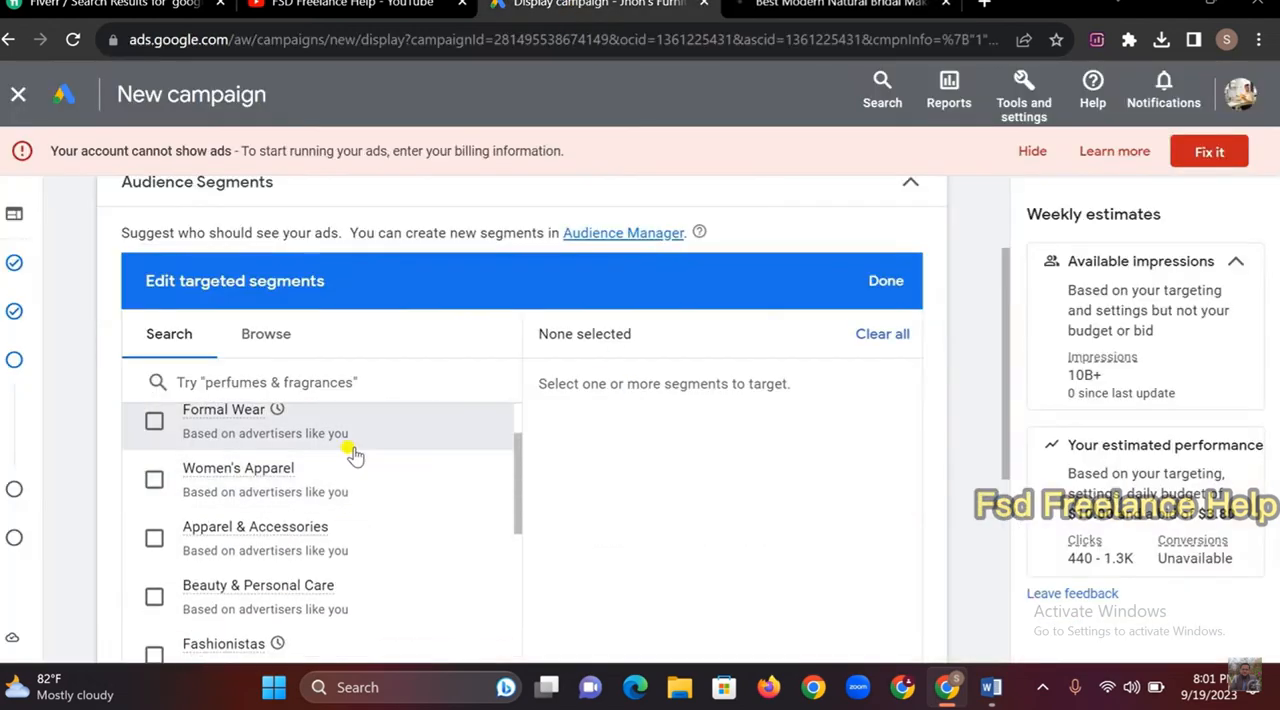
{"action": "scroll", "coordinate": [355, 455], "scroll_direction": "up", "scroll_amount": 5}
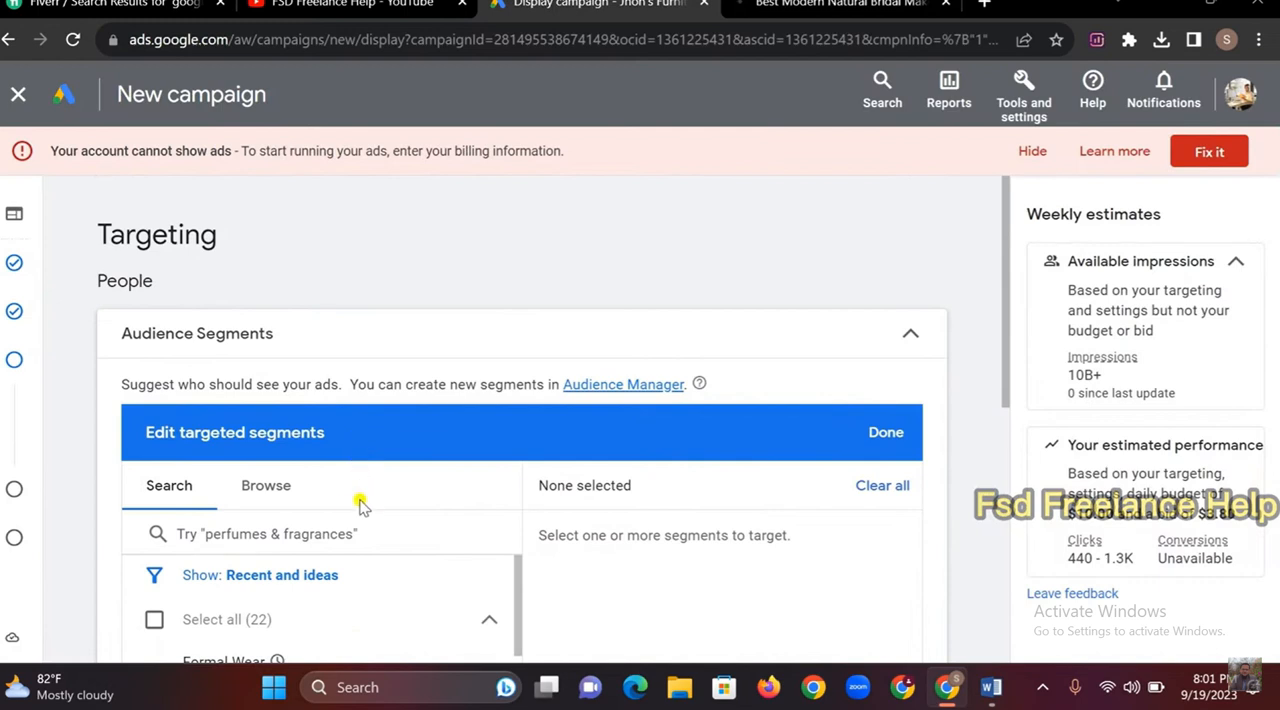
Search the audience segments for "women parlour"
{"action": "left_click", "coordinate": [354, 533]}
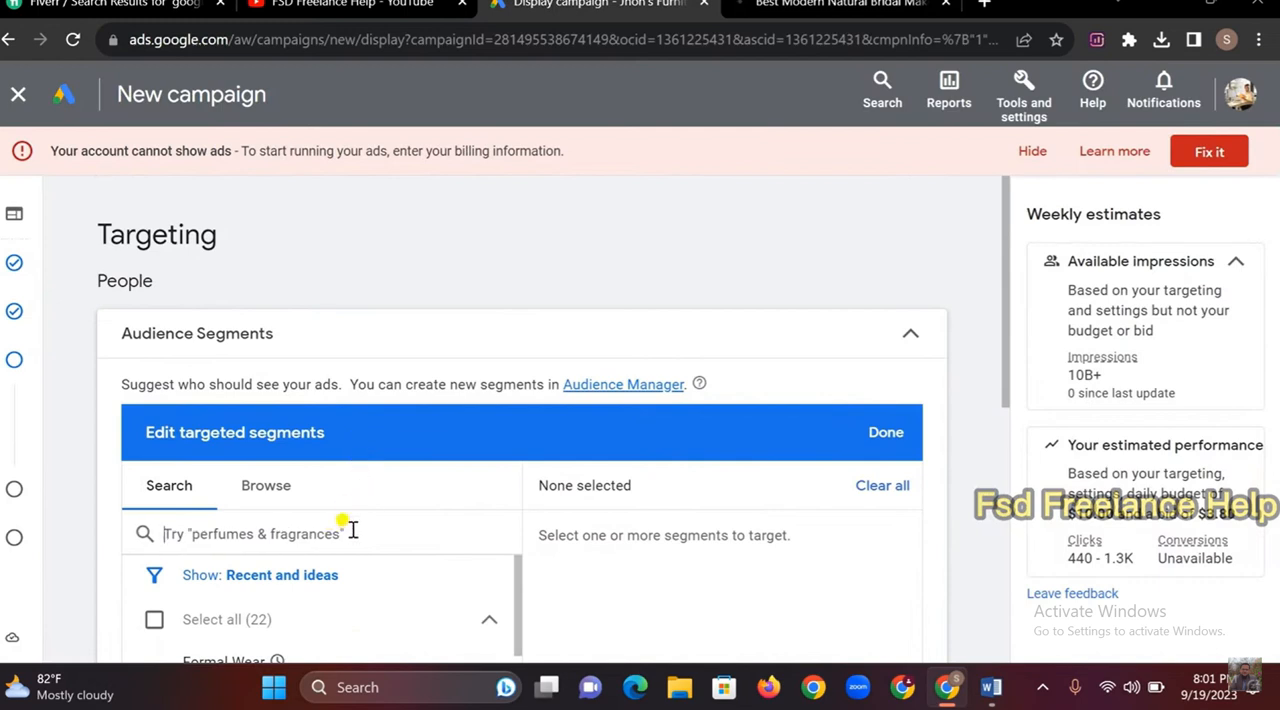
{"action": "type", "text": "wome"}
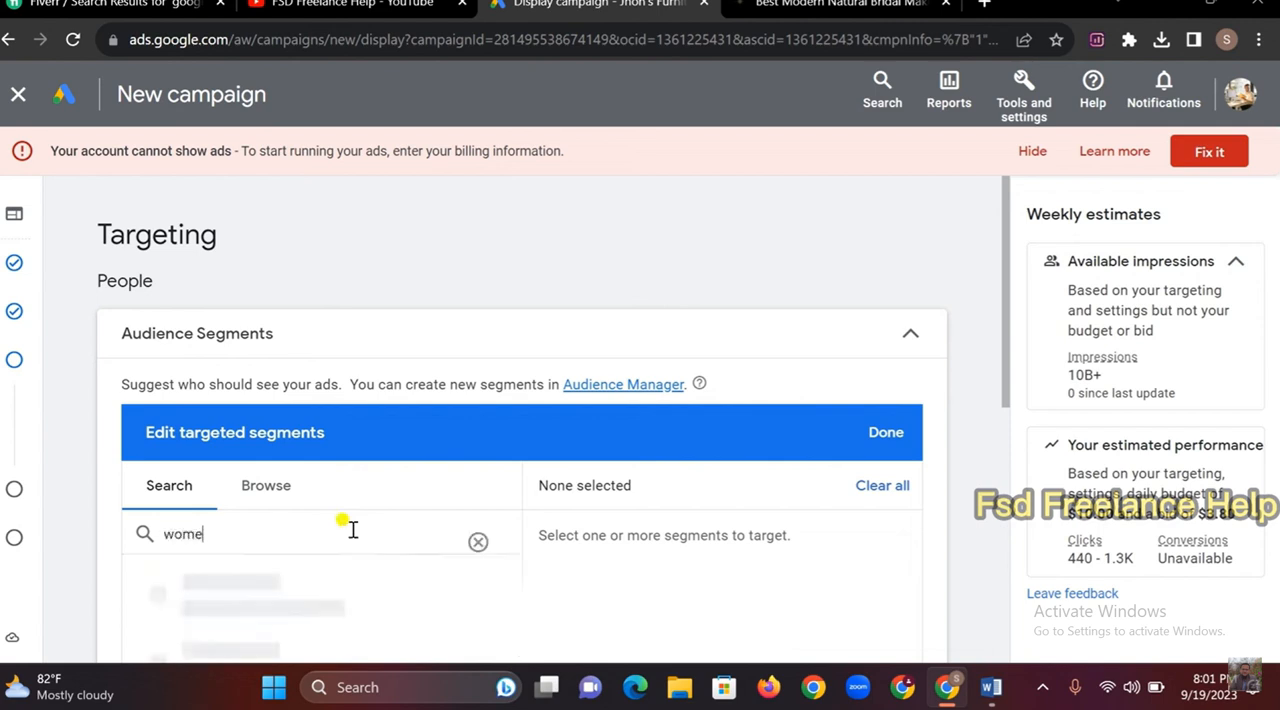
{"action": "type", "text": "n parlou"}
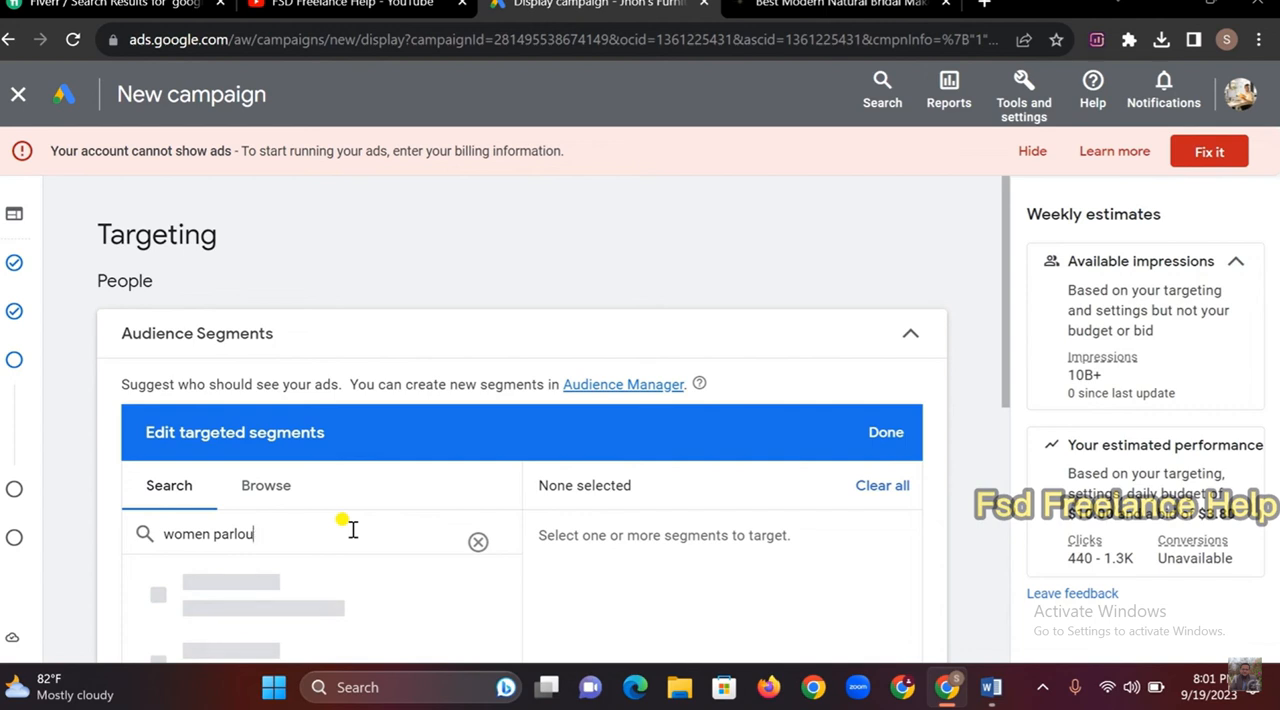
{"action": "type", "text": "tr"}
{"action": "scroll", "coordinate": [352, 530], "scroll_direction": "down", "scroll_amount": 2}
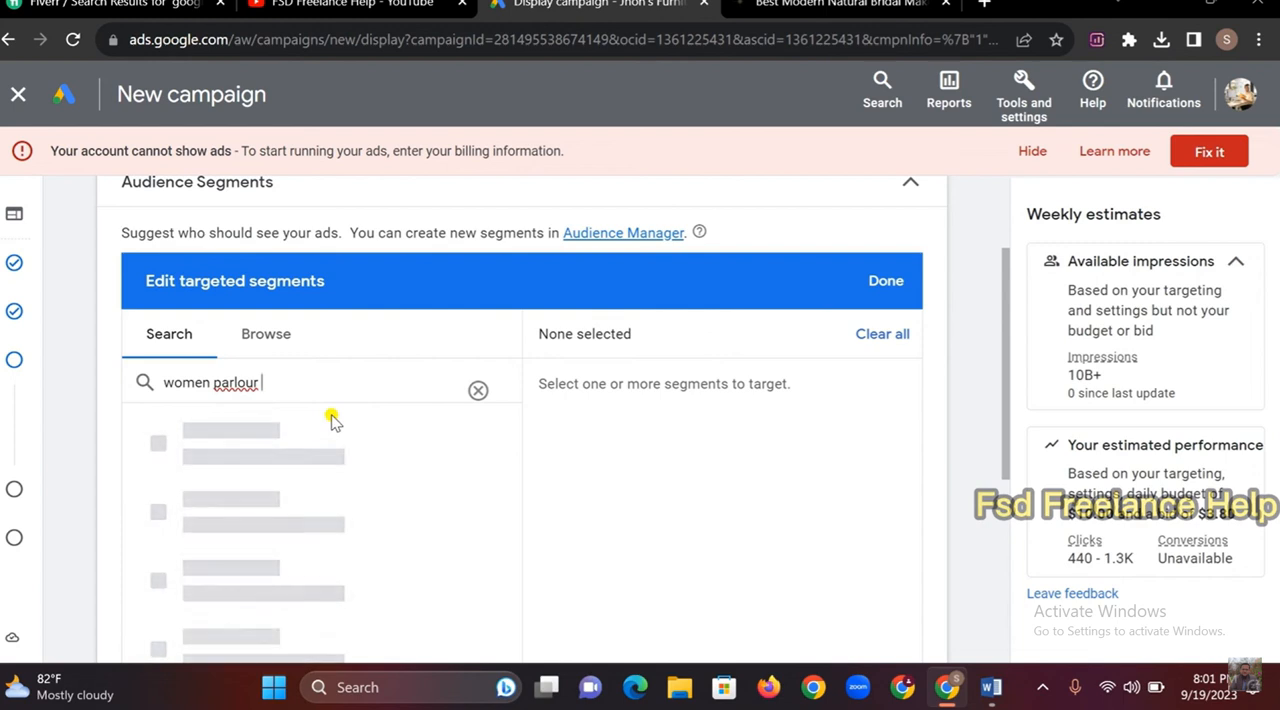
{"action": "key", "text": "BackSpace"}
{"action": "key", "text": "BackSpace"}
{"action": "key", "text": "BackSpace"}
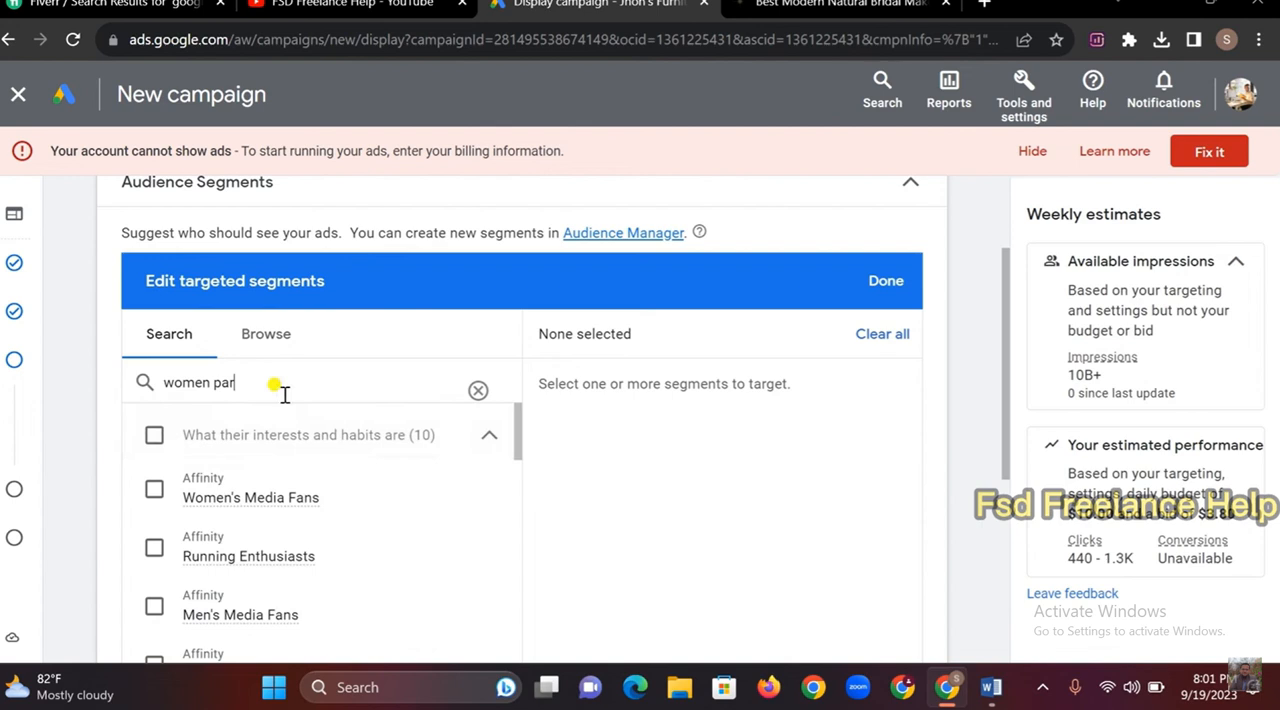
{"action": "type", "text": "lour"}
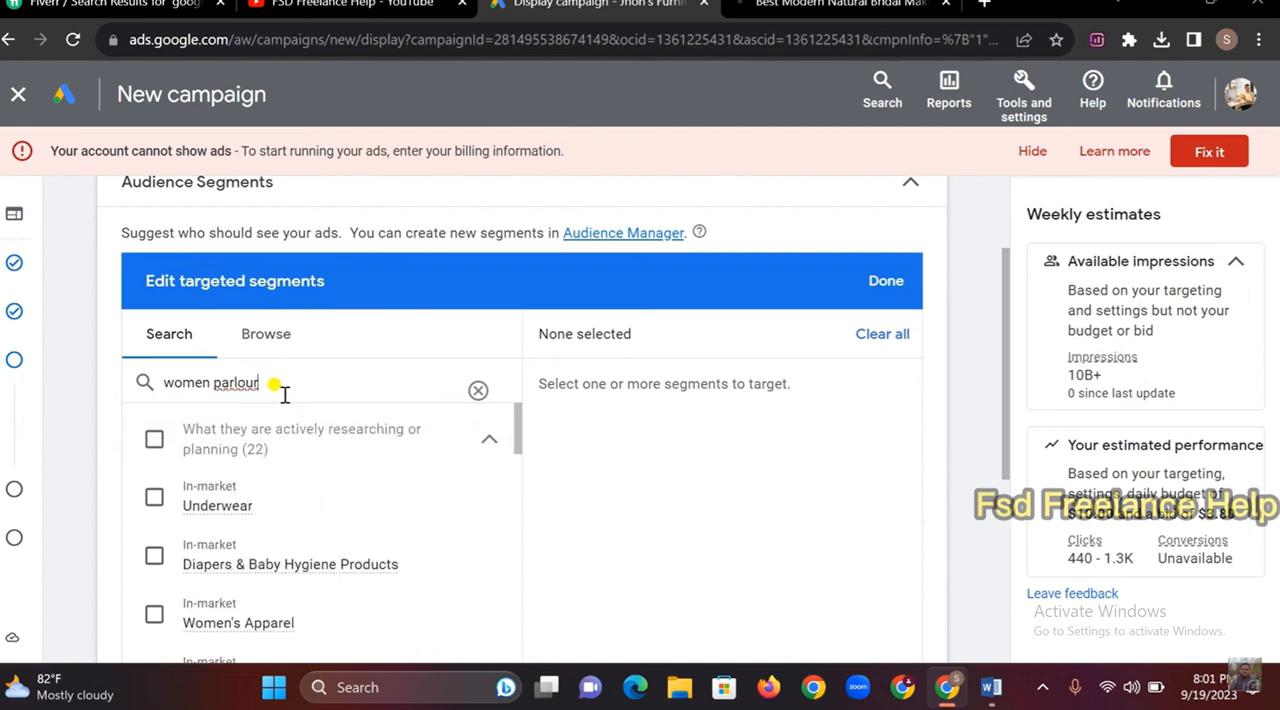
Look through the found segments and add the Affinity segment "Hair and Makeup Salons" to the targeting
{"action": "scroll", "coordinate": [278, 420], "scroll_direction": "down", "scroll_amount": 1}
{"action": "scroll", "coordinate": [177, 531], "scroll_direction": "down", "scroll_amount": 4}
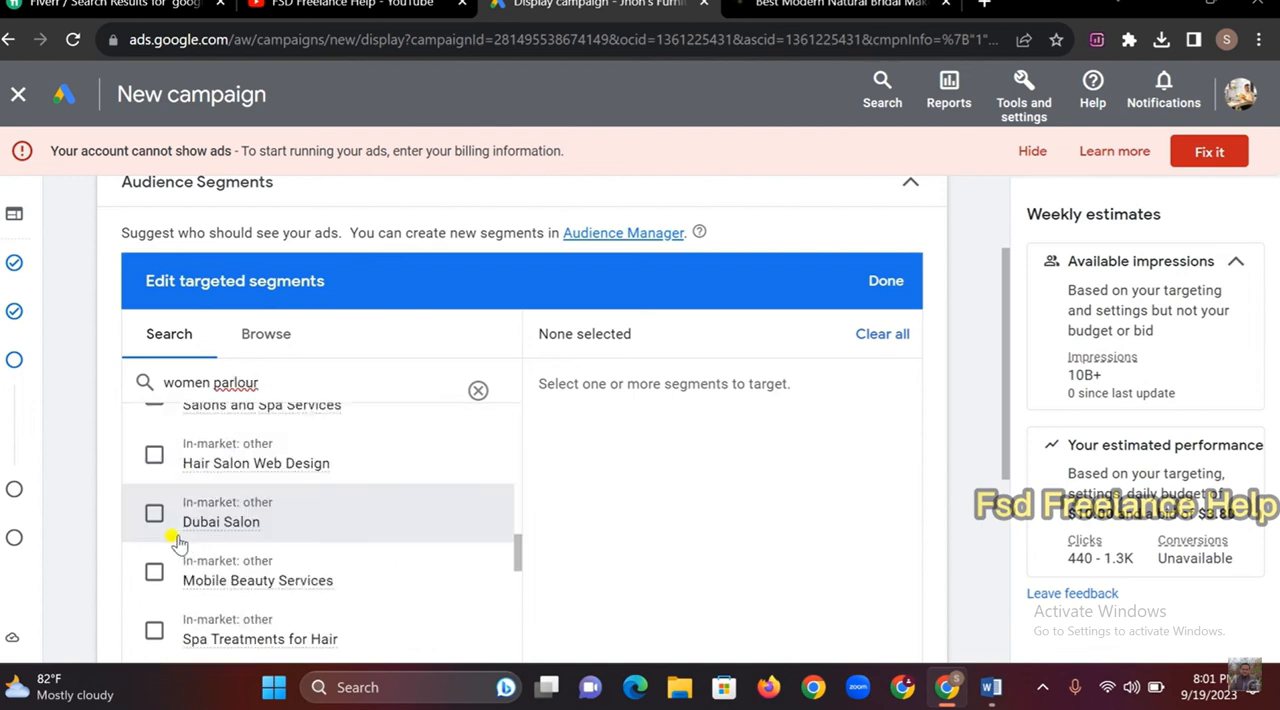
{"action": "scroll", "coordinate": [200, 490], "scroll_direction": "up", "scroll_amount": 4}
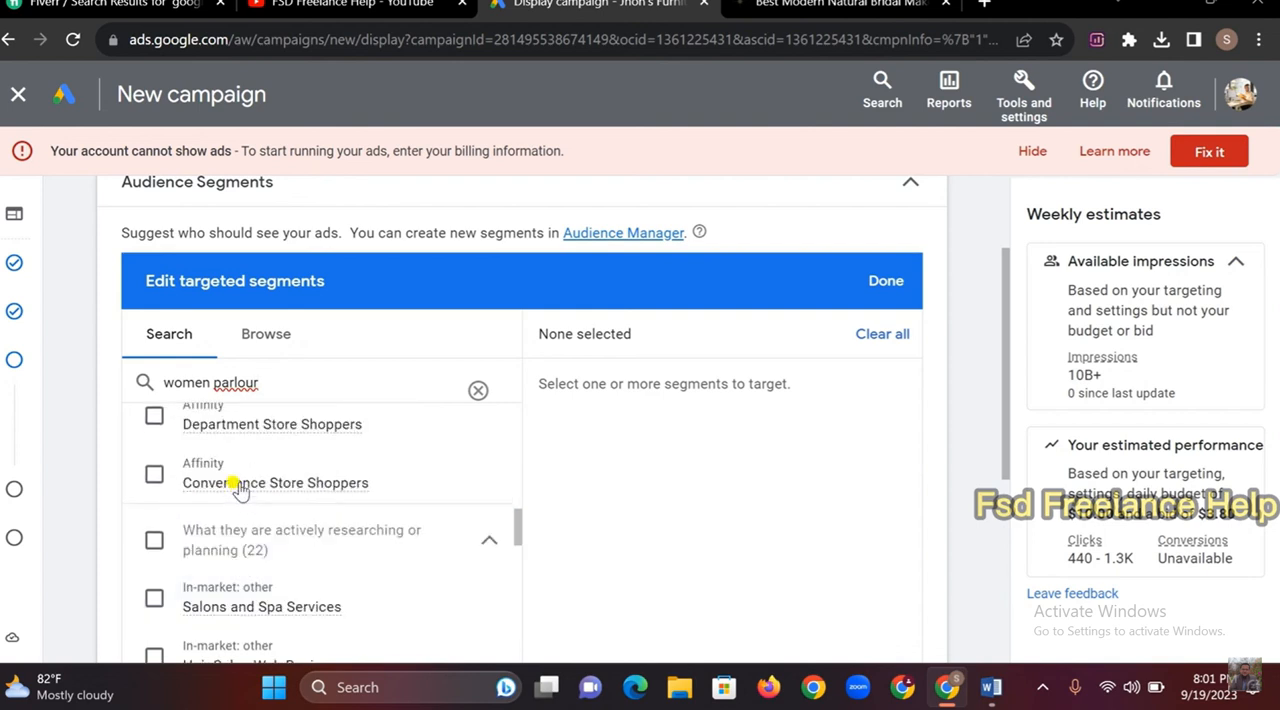
{"action": "scroll", "coordinate": [238, 488], "scroll_direction": "up", "scroll_amount": 5}
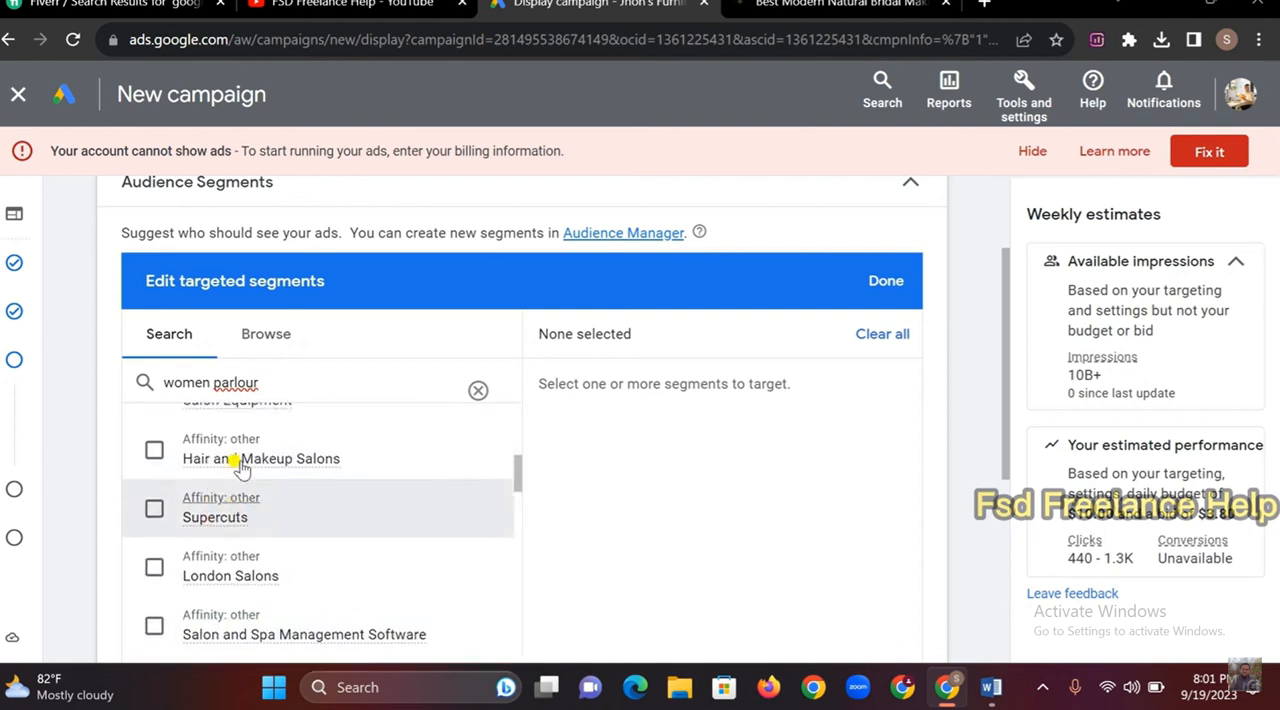
{"action": "scroll", "coordinate": [240, 470], "scroll_direction": "up", "scroll_amount": 2}
{"action": "scroll", "coordinate": [235, 475], "scroll_direction": "down", "scroll_amount": 3}
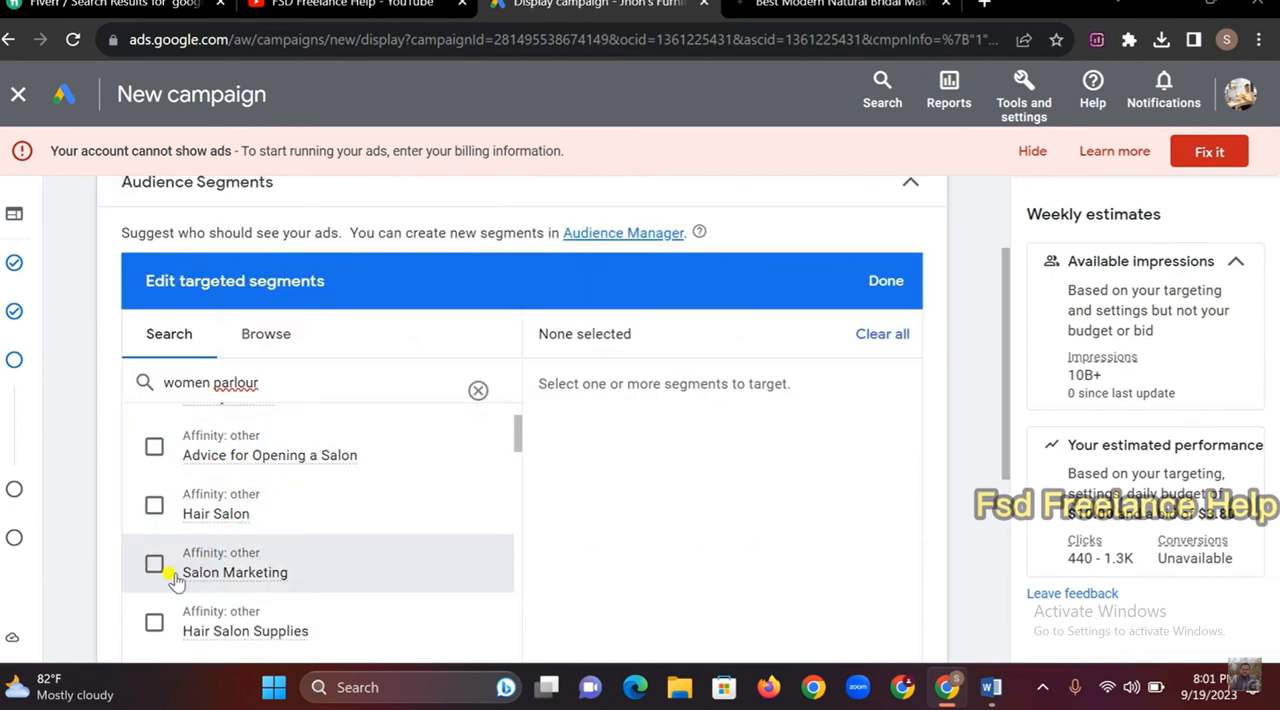
{"action": "scroll", "coordinate": [243, 563], "scroll_direction": "down", "scroll_amount": 1}
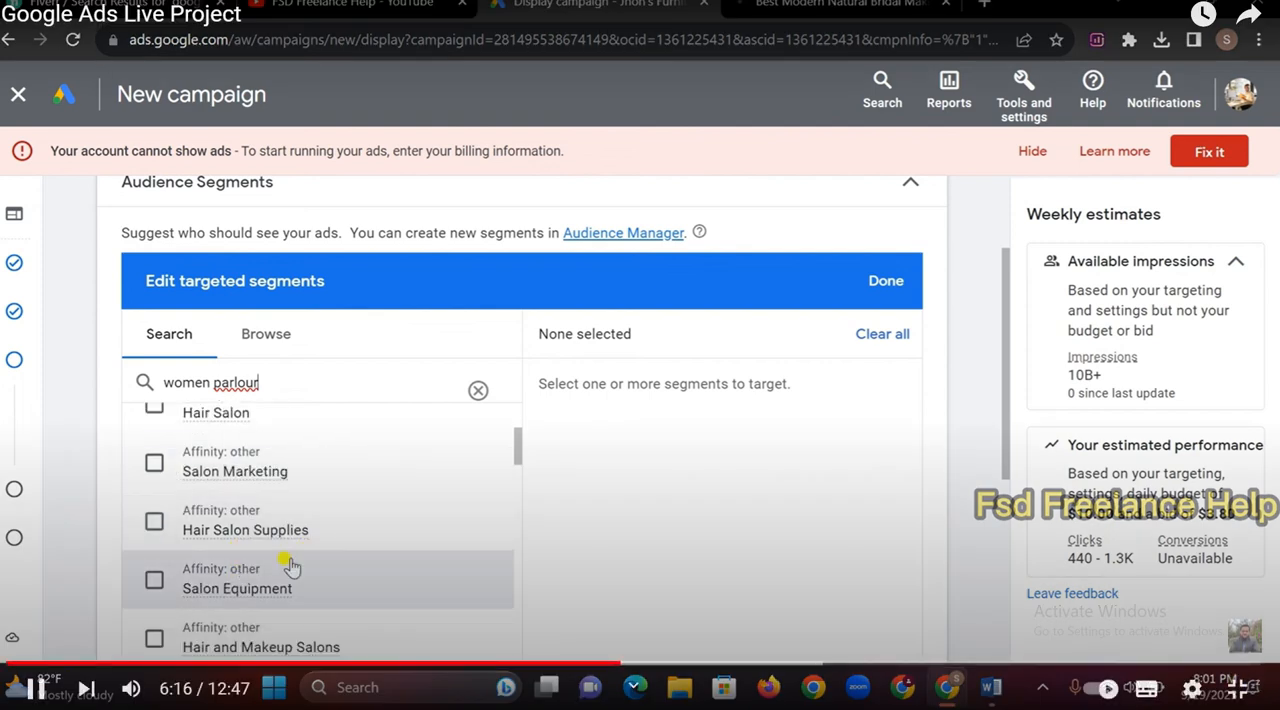
{"action": "left_click", "coordinate": [152, 640]}
{"action": "scroll", "coordinate": [314, 590], "scroll_direction": "down", "scroll_amount": 1}
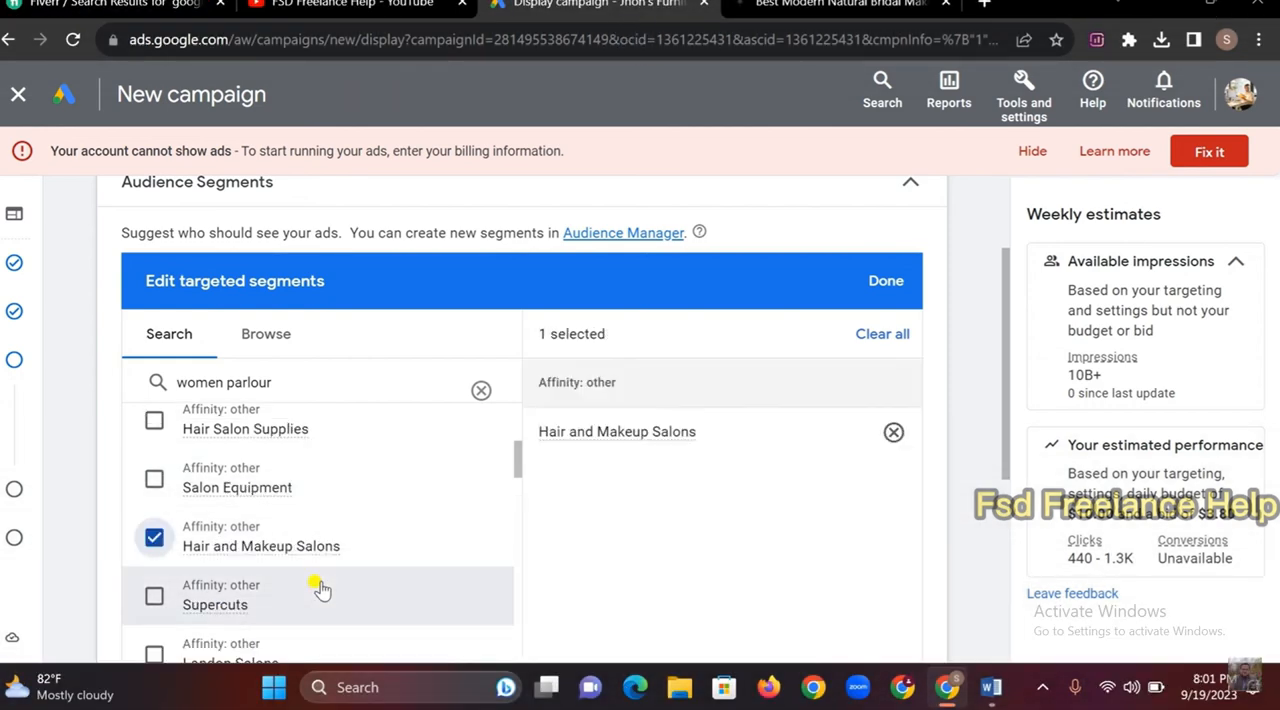
{"action": "scroll", "coordinate": [253, 587], "scroll_direction": "down", "scroll_amount": 1}
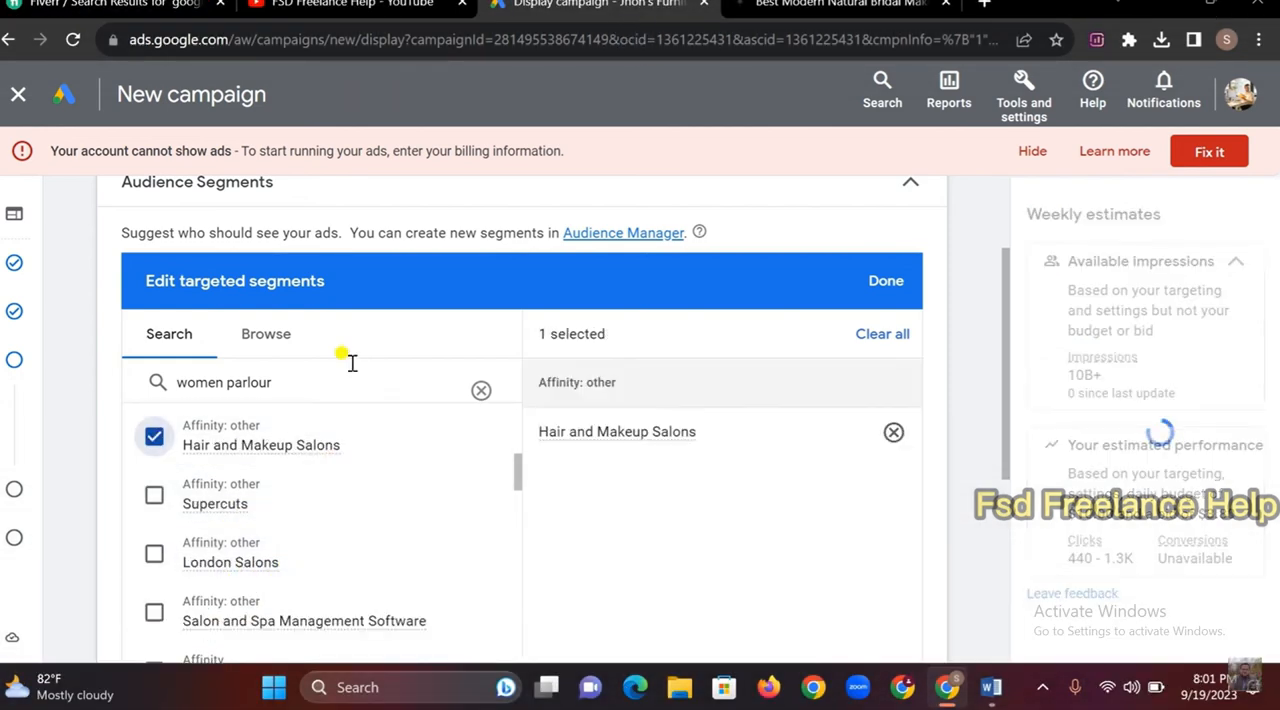
Search the audience segments for "makeup" and add the In-market segment "Makeup" to the targeting
{"action": "scroll", "coordinate": [310, 400], "scroll_direction": "up", "scroll_amount": 2}
{"action": "left_click_drag", "start_coordinate": [288, 534], "coordinate": [150, 540]}
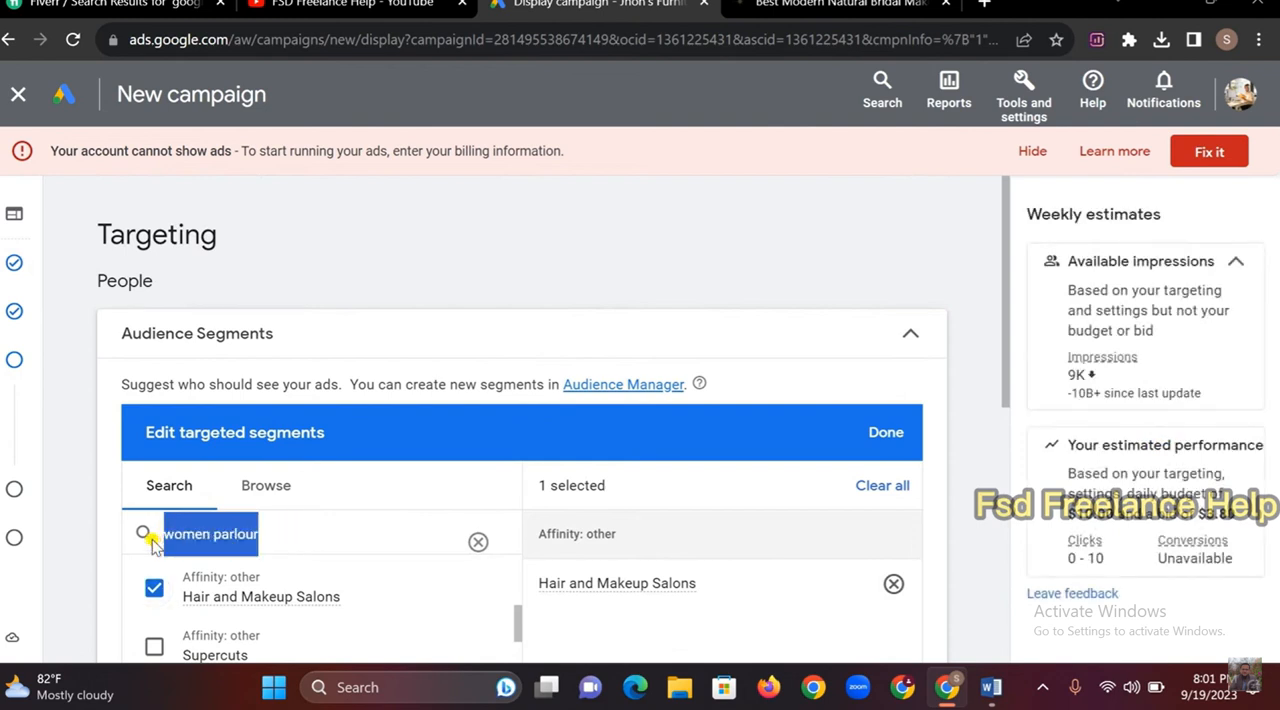
{"action": "type", "text": "m"}
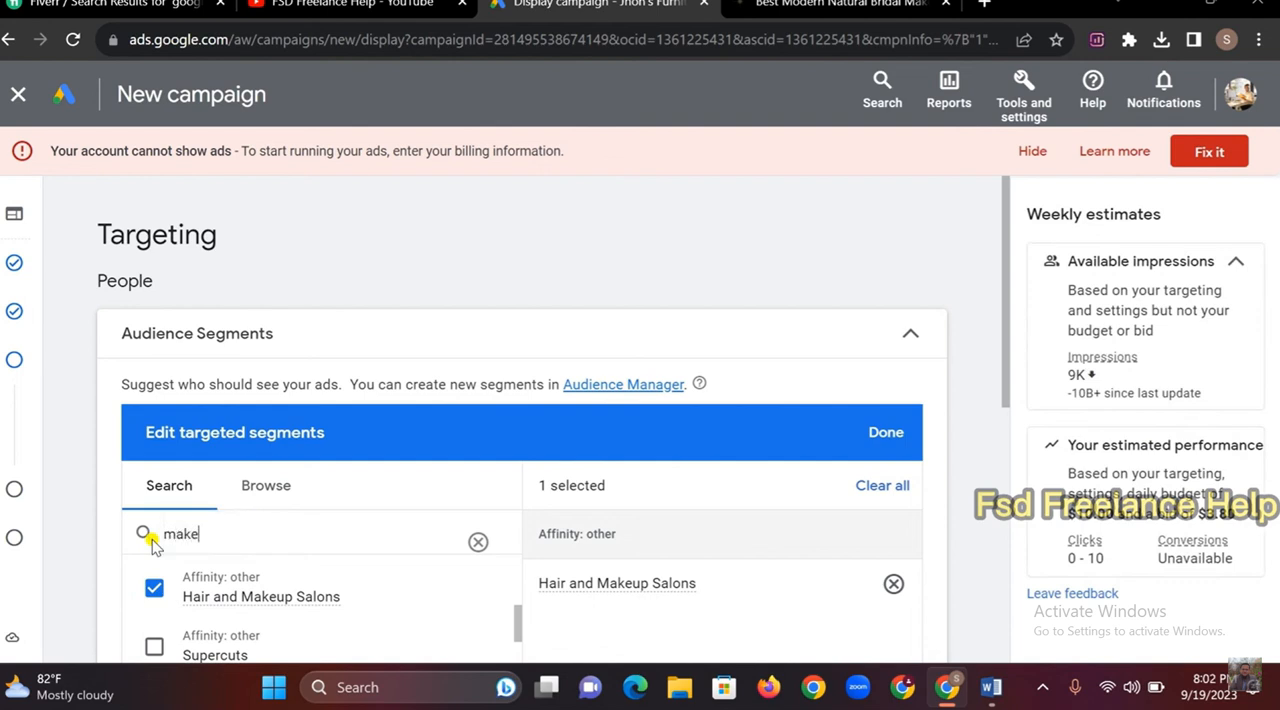
{"action": "type", "text": "ake"}
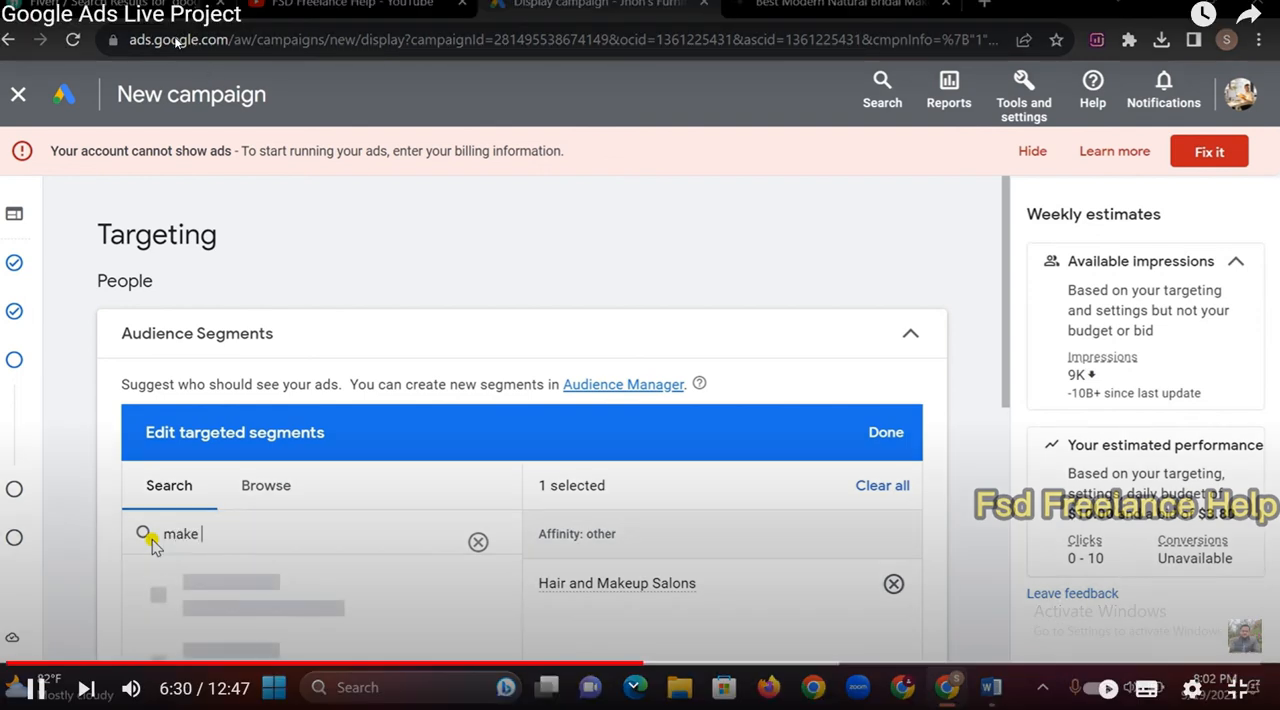
{"action": "type", "text": "up"}
{"action": "scroll", "coordinate": [230, 540], "scroll_direction": "down", "scroll_amount": 2}
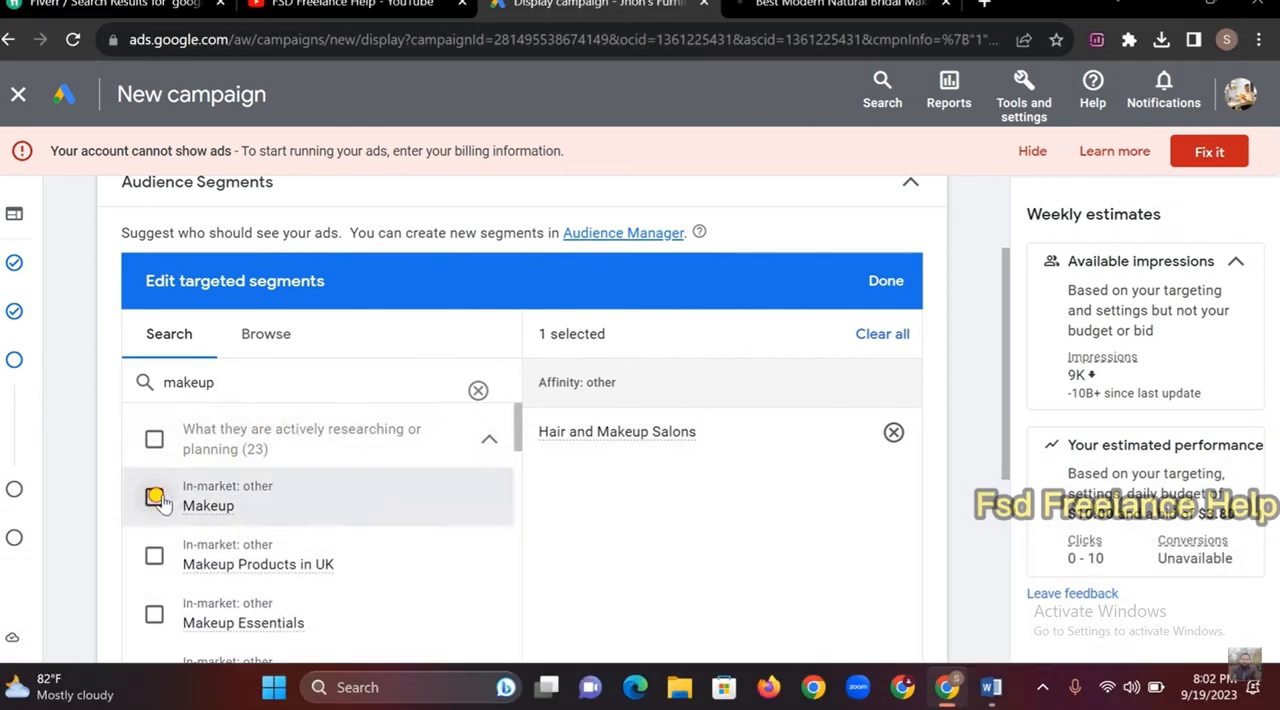
{"action": "left_click", "coordinate": [154, 497]}
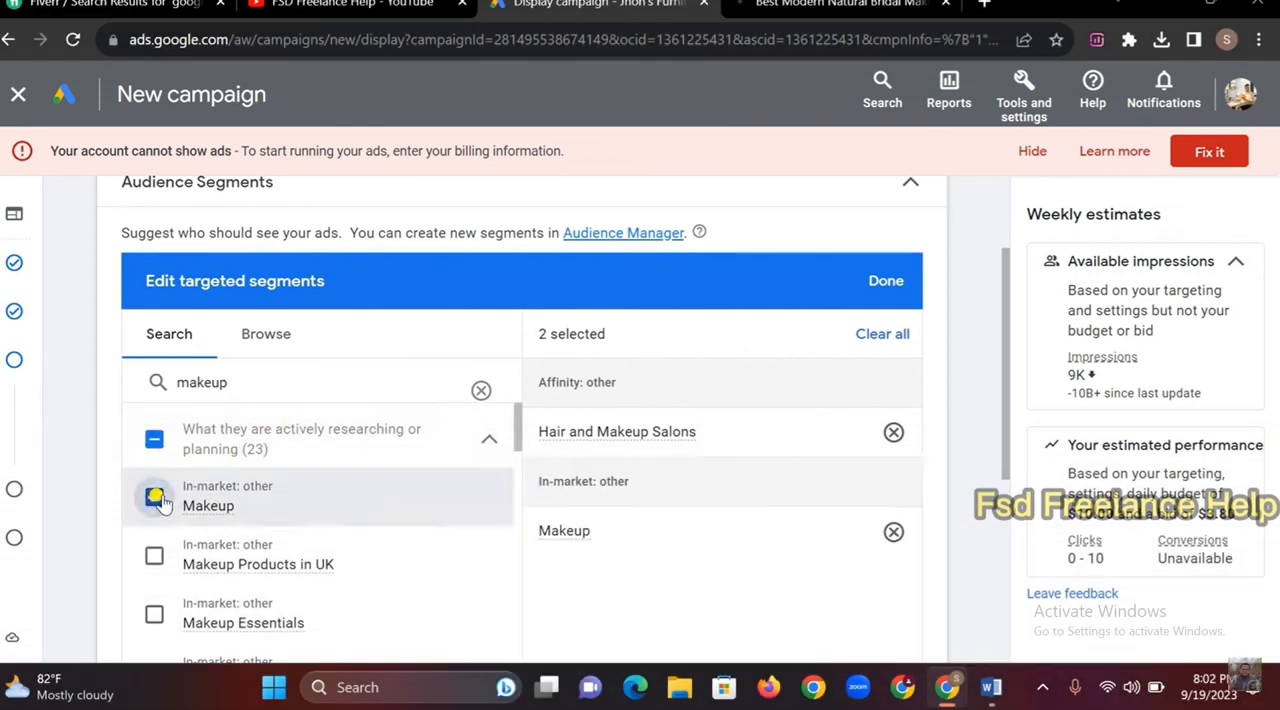
Add the In-market segments Makeup Products in UK, Makeup Essentials, IT Cosmetics and Beauty Products to the targeting
{"action": "left_click", "coordinate": [149, 563]}
{"action": "scroll", "coordinate": [149, 566], "scroll_direction": "down", "scroll_amount": 1}
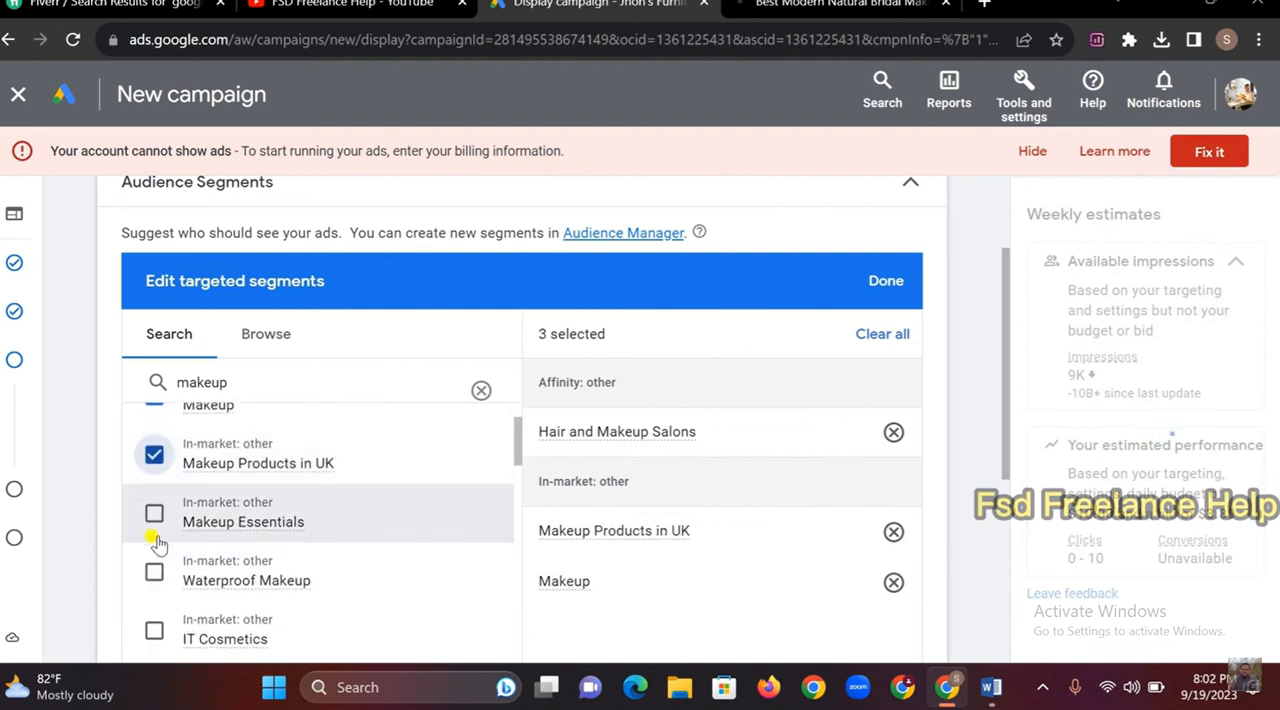
{"action": "left_click", "coordinate": [153, 510]}
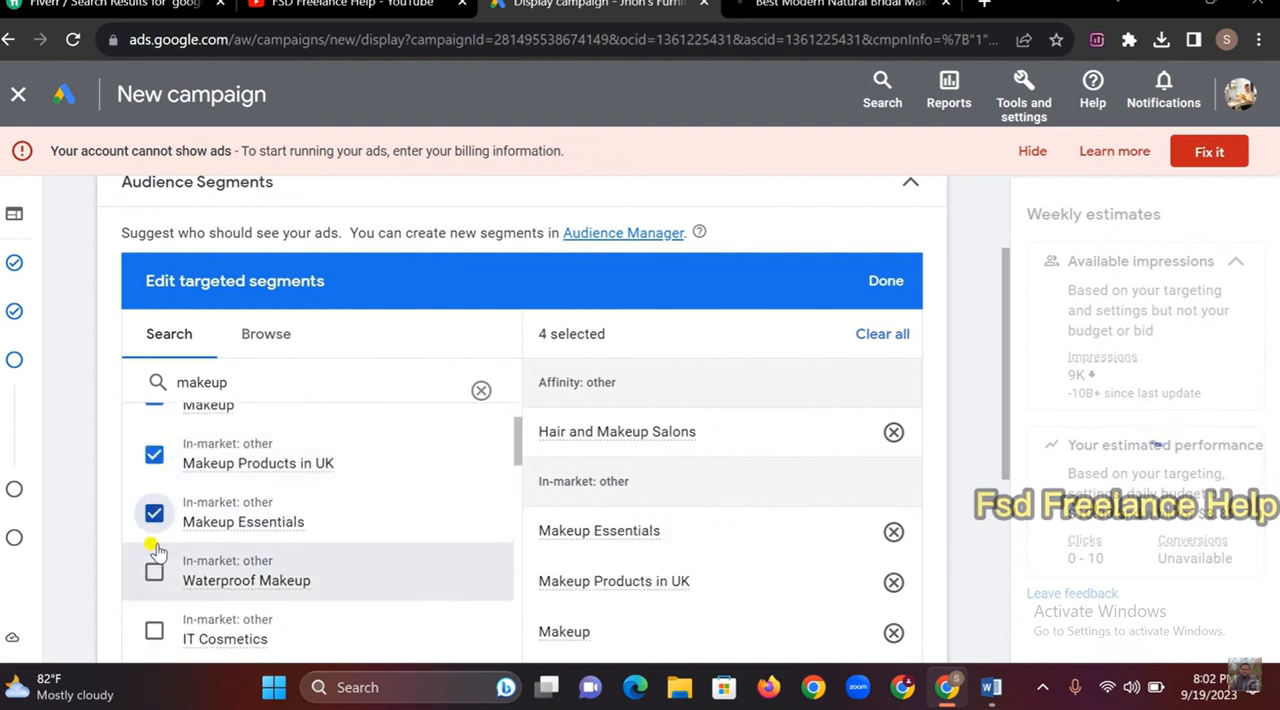
{"action": "left_click", "coordinate": [154, 625]}
{"action": "scroll", "coordinate": [158, 560], "scroll_direction": "down", "scroll_amount": 2}
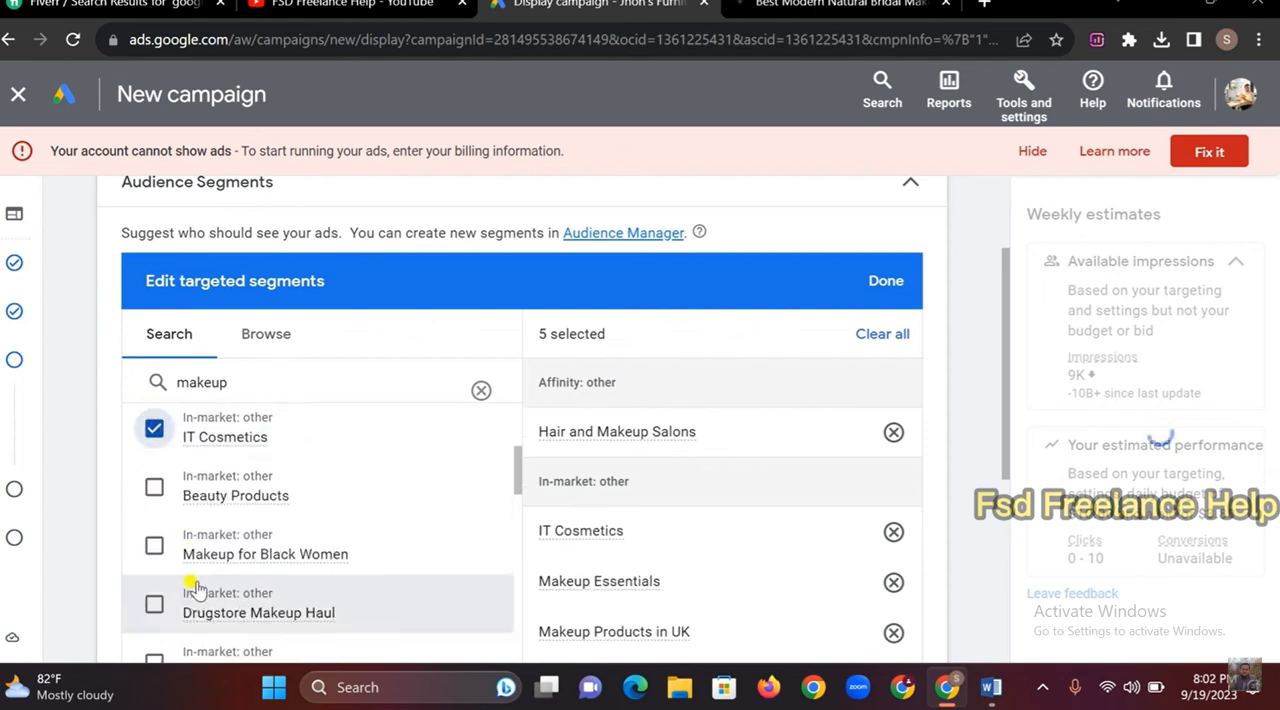
{"action": "left_click", "coordinate": [156, 489]}
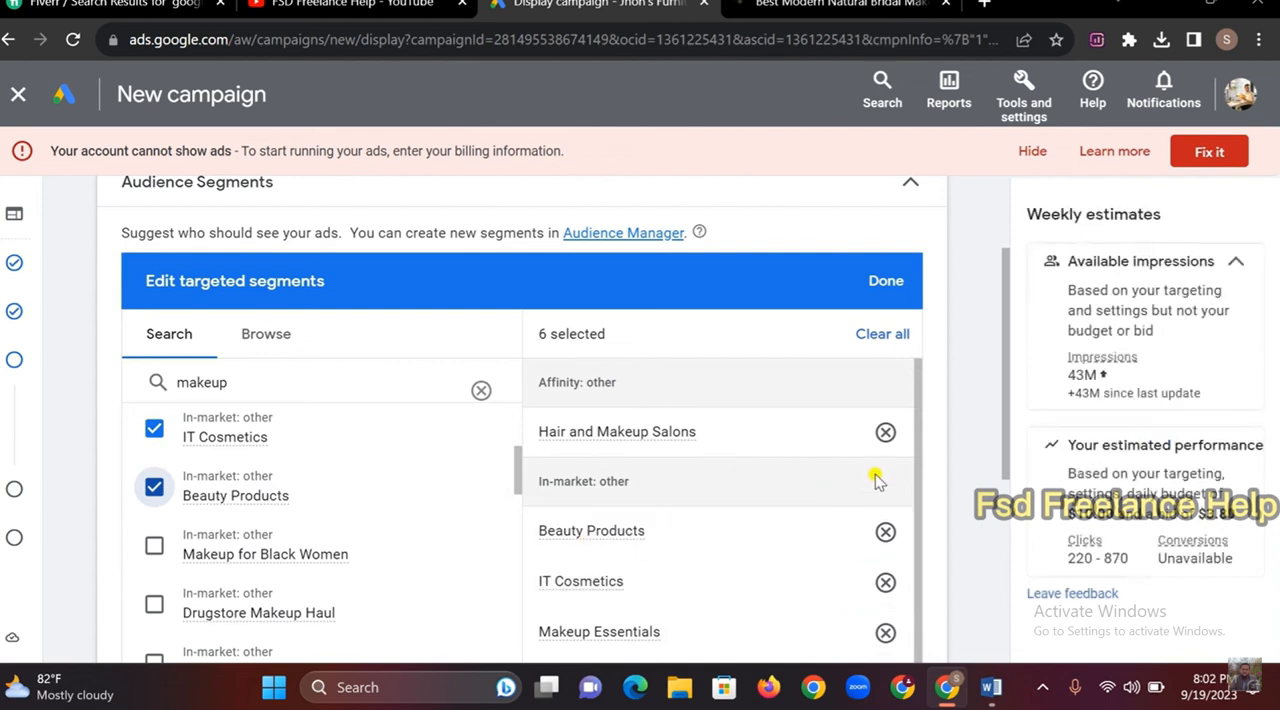
Add demographic targeting limited to females, excluding male and unknown genders and the age groups 55 - 64 and 65+
{"action": "scroll", "coordinate": [955, 465], "scroll_direction": "down", "scroll_amount": 4}
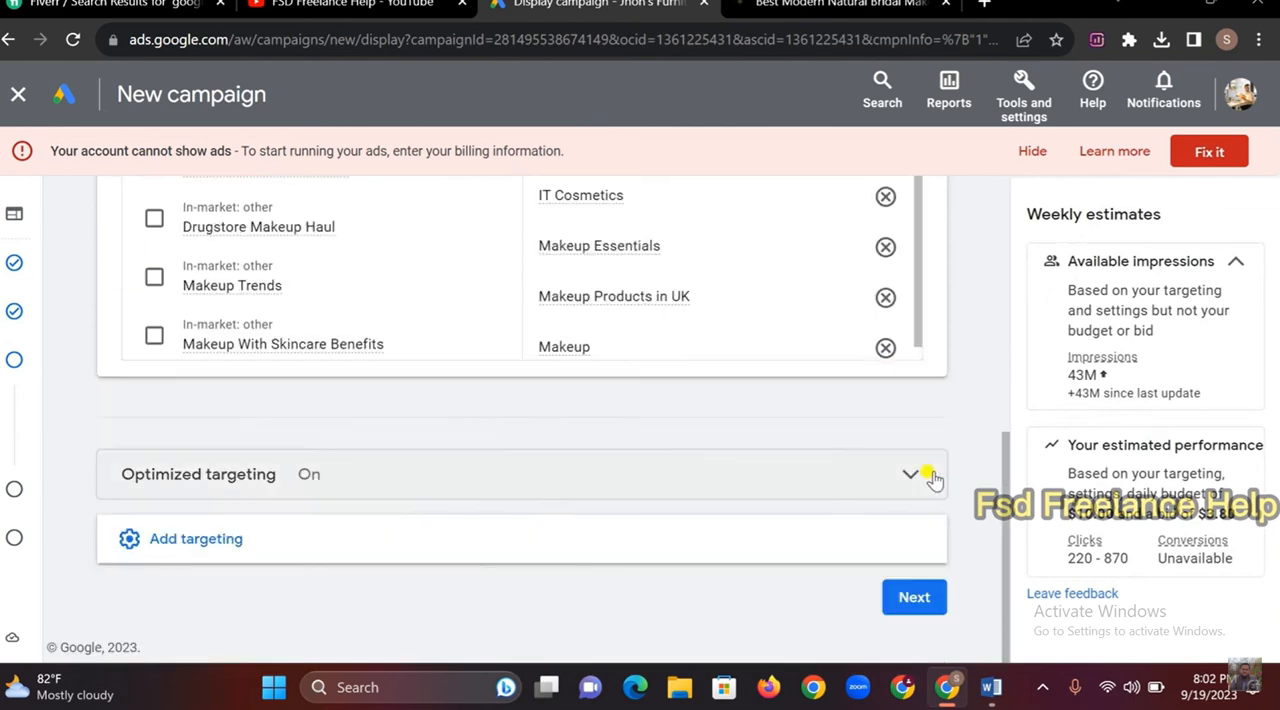
{"action": "left_click", "coordinate": [205, 544]}
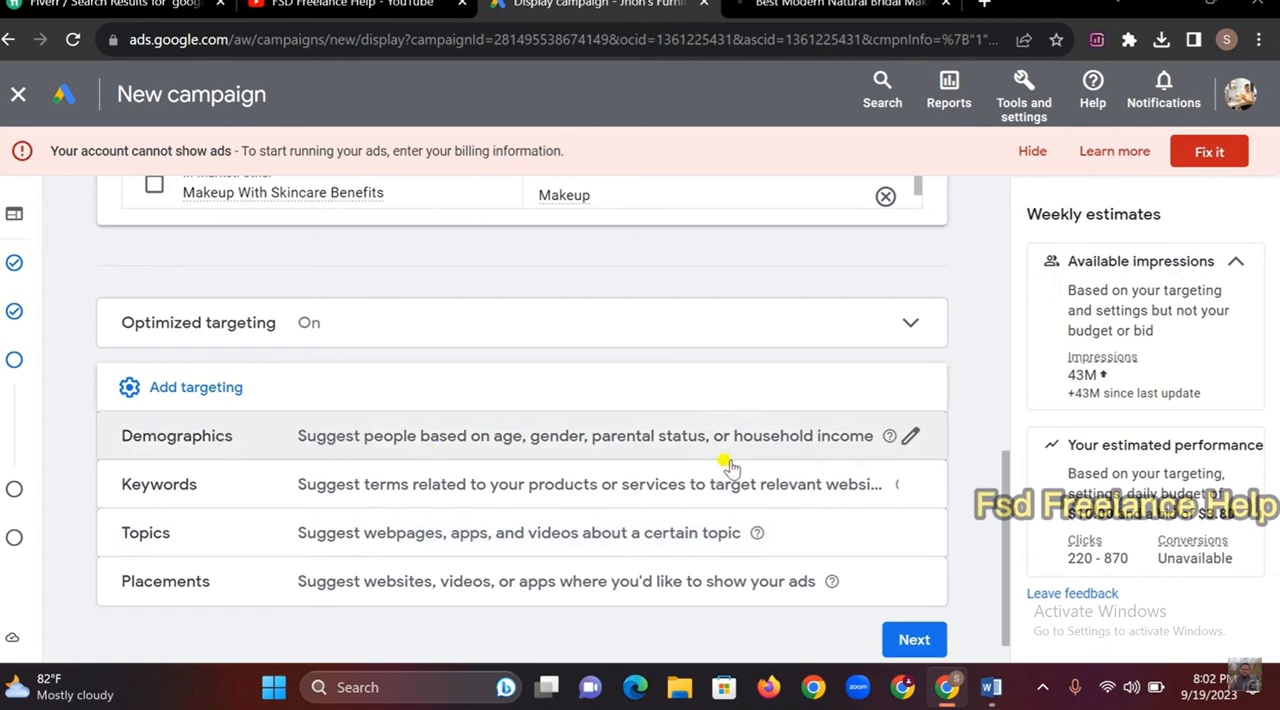
{"action": "left_click", "coordinate": [908, 438]}
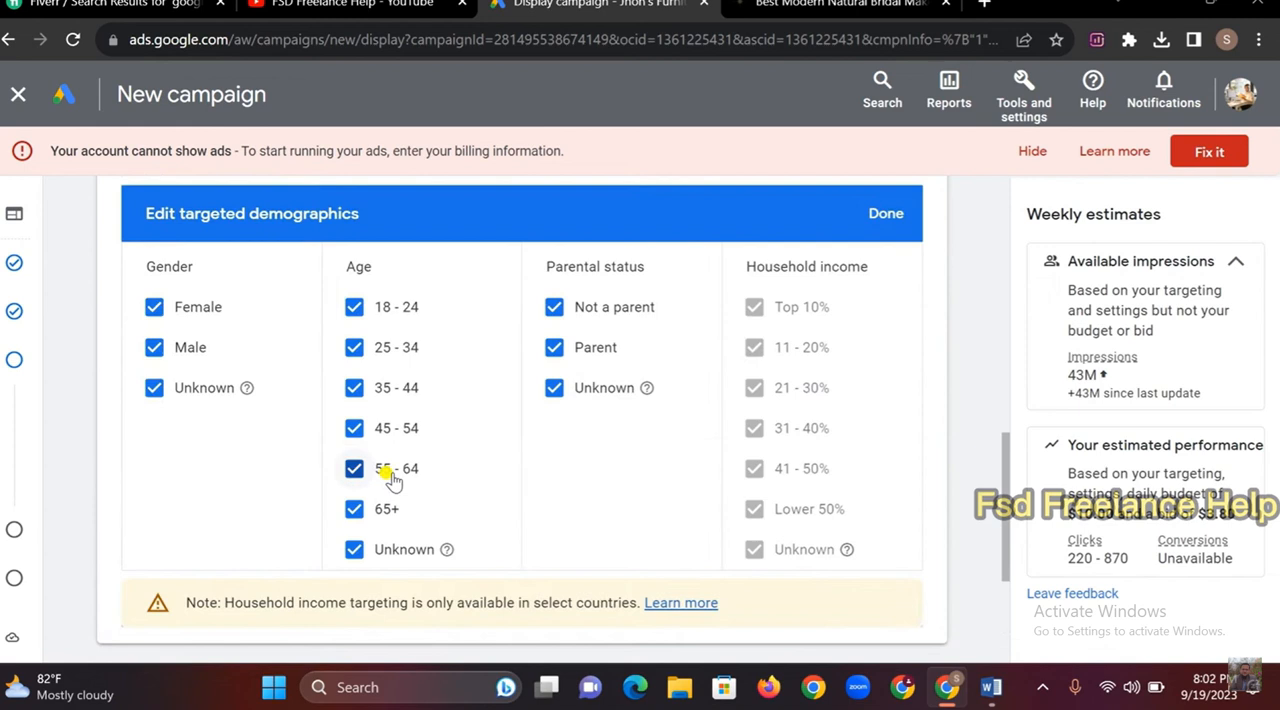
{"action": "left_click", "coordinate": [154, 347]}
{"action": "left_click", "coordinate": [154, 387]}
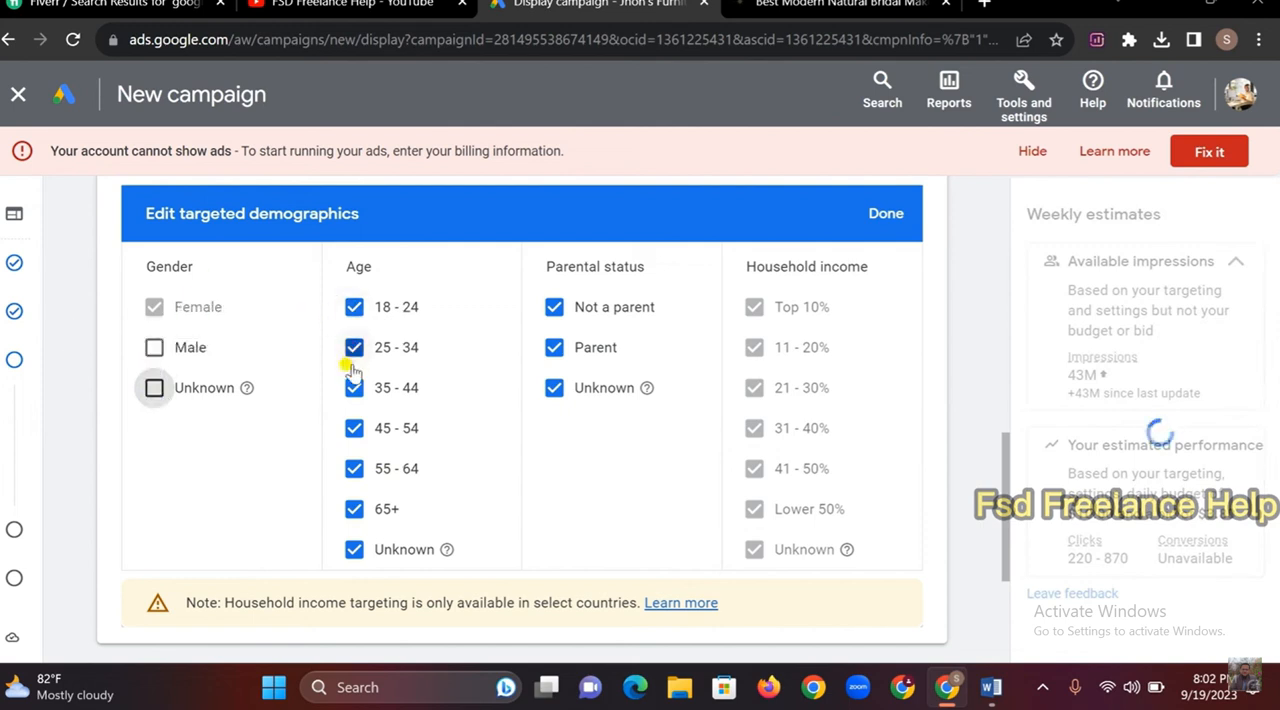
{"action": "left_click", "coordinate": [355, 511]}
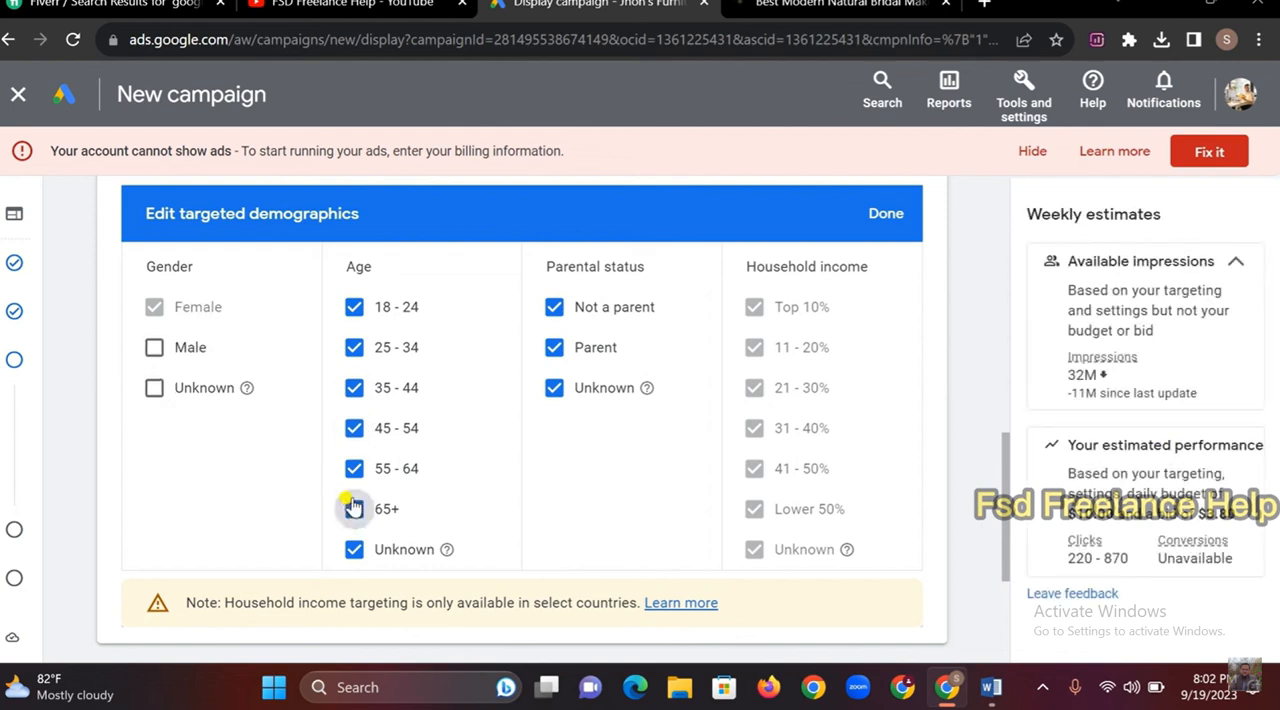
{"action": "left_click", "coordinate": [353, 470]}
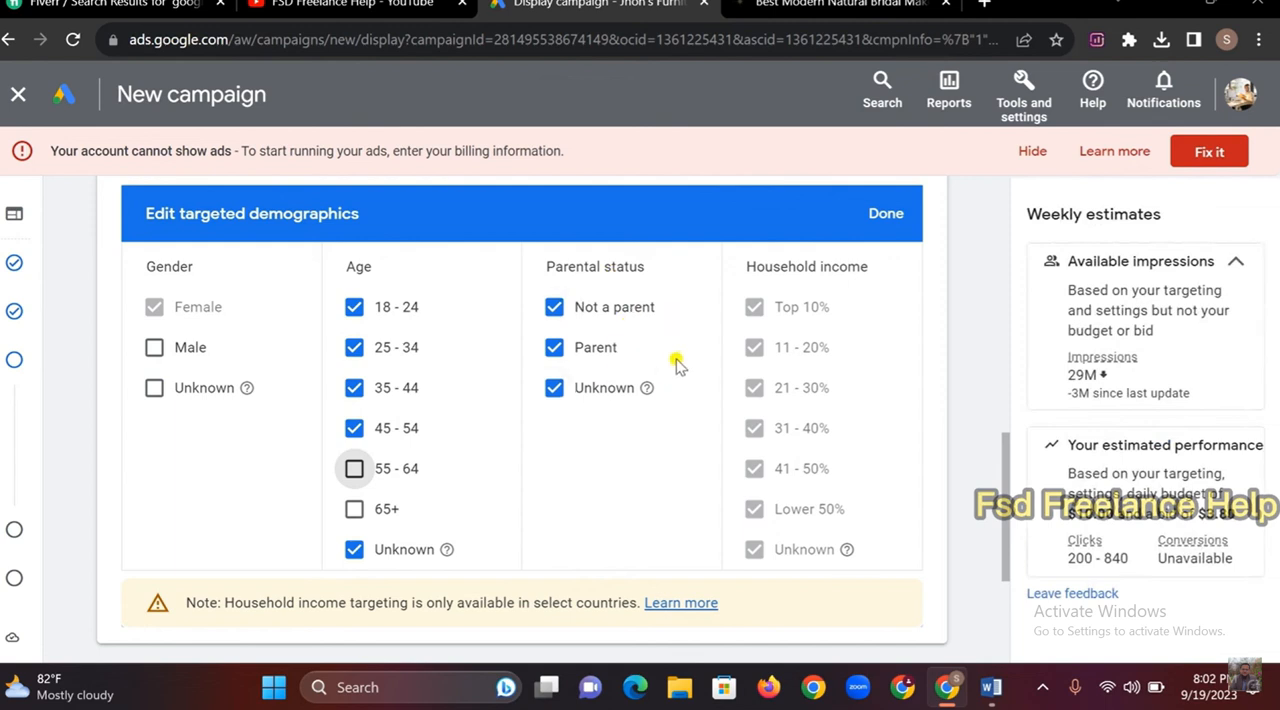
{"action": "left_click", "coordinate": [884, 213]}
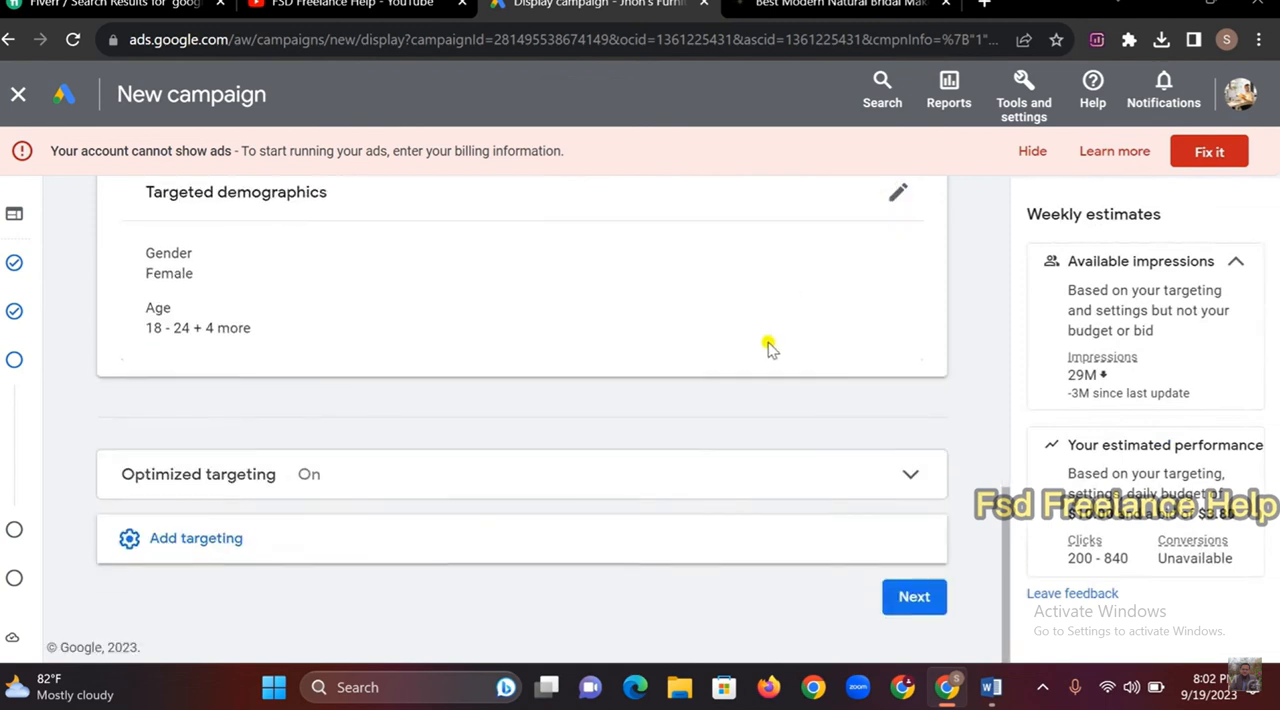
Continue to the Ads stage of the campaign and look over the responsive display ad's required fields
{"action": "left_click", "coordinate": [918, 600]}
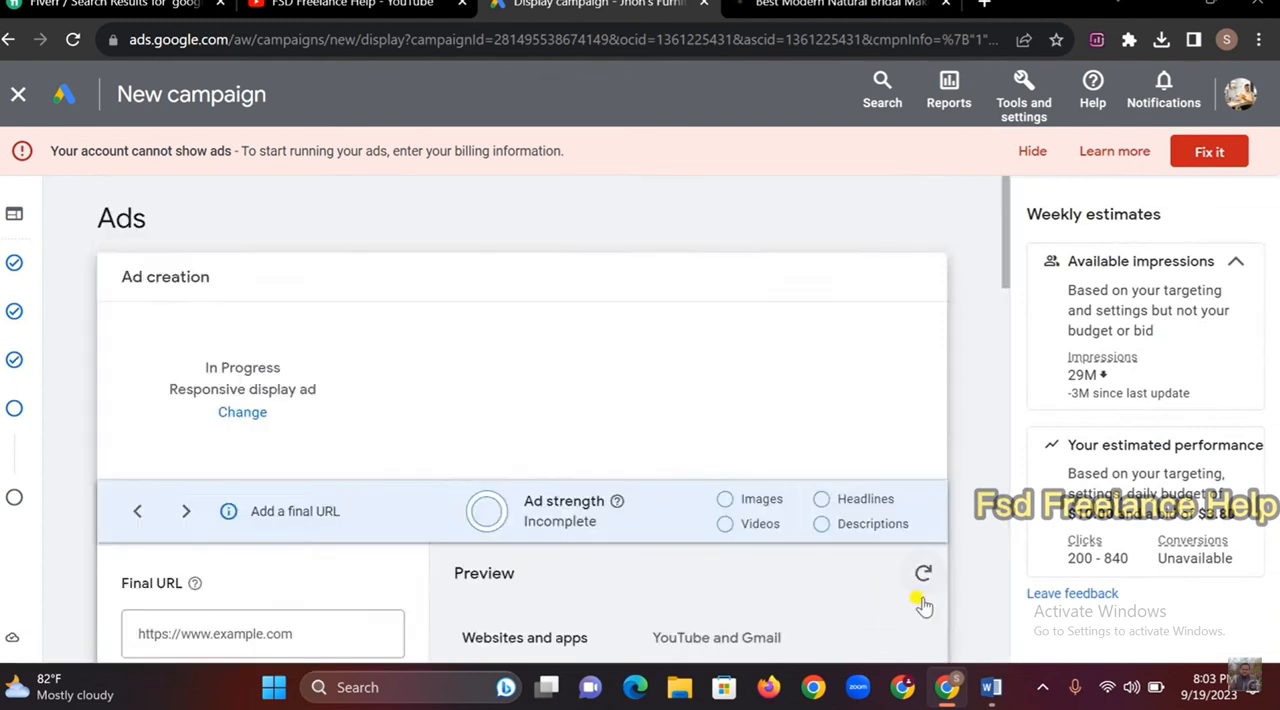
{"action": "scroll", "coordinate": [518, 388], "scroll_direction": "down", "scroll_amount": 2}
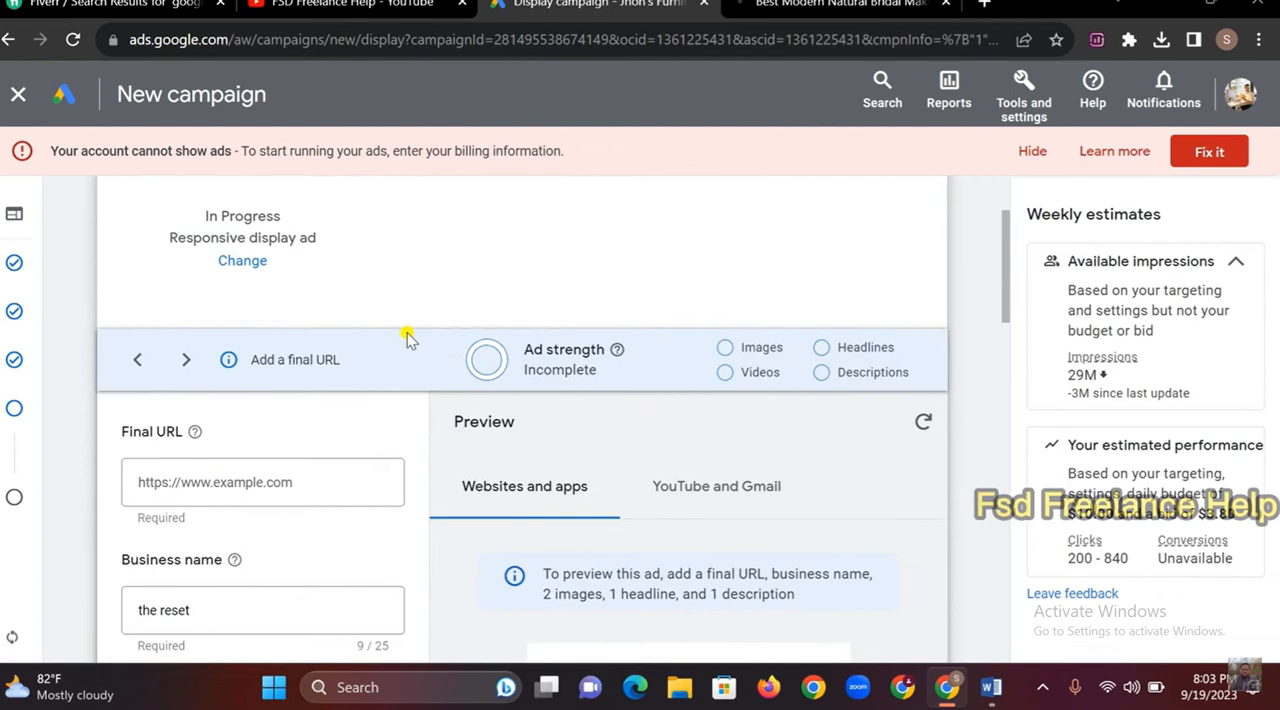
{"action": "scroll", "coordinate": [406, 336], "scroll_direction": "down", "scroll_amount": 4}
{"action": "scroll", "coordinate": [224, 318], "scroll_direction": "up", "scroll_amount": 2}
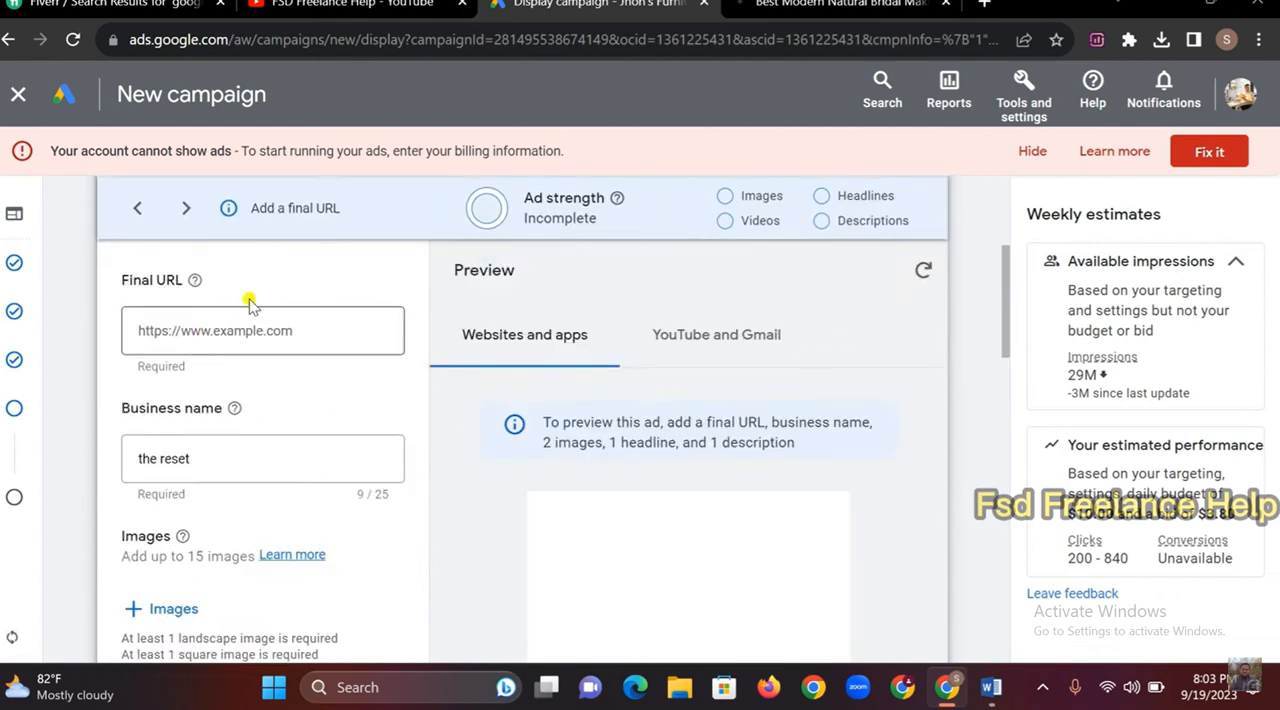
Copy the address of the client's website, jo-elizabeth.com, from its open browser page
{"action": "left_click", "coordinate": [750, 8]}
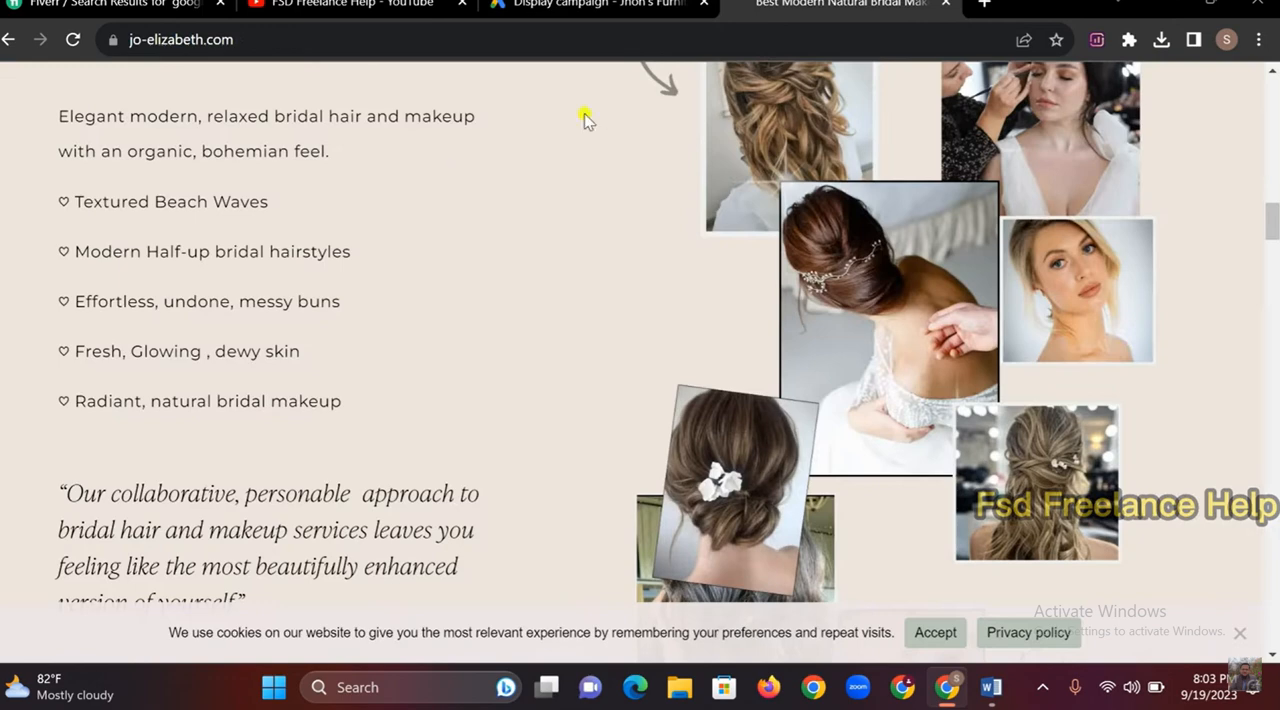
{"action": "left_click", "coordinate": [154, 40]}
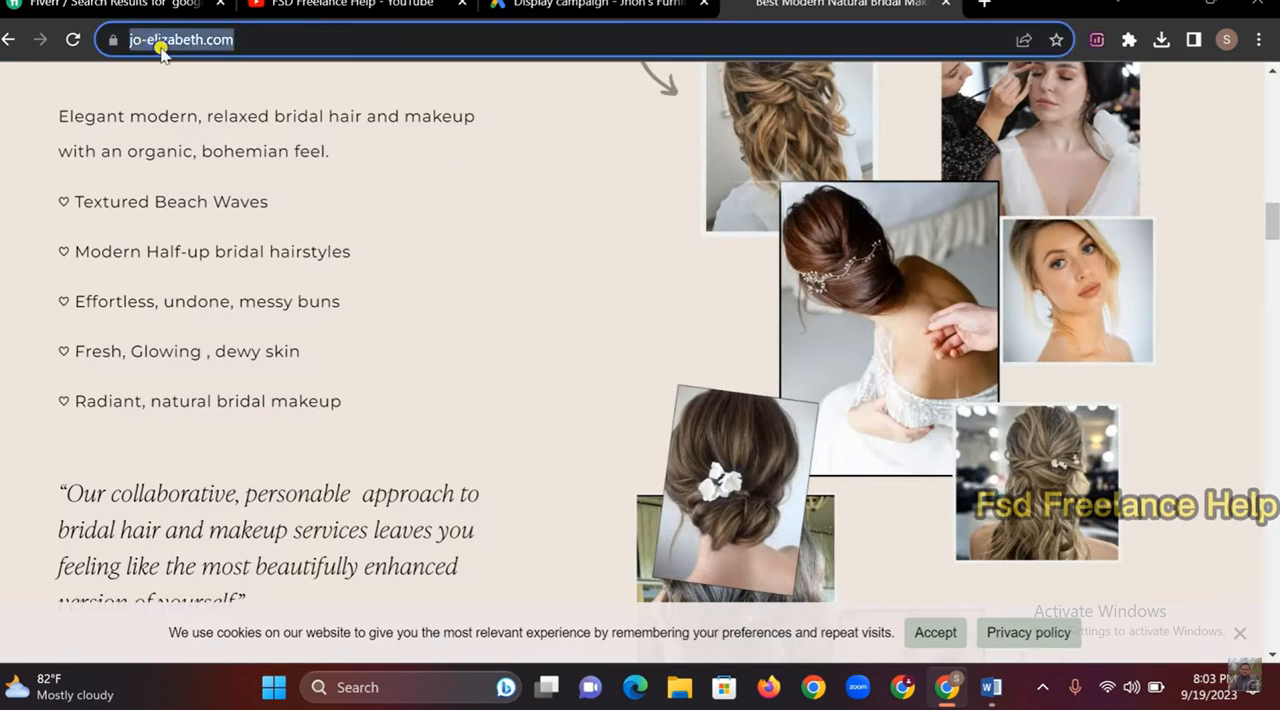
{"action": "right_click", "coordinate": [157, 42]}
{"action": "left_click", "coordinate": [220, 149]}
Check the client brief in Word, and return to the Google Ads ad creation form in Chrome
{"action": "left_click", "coordinate": [986, 688]}
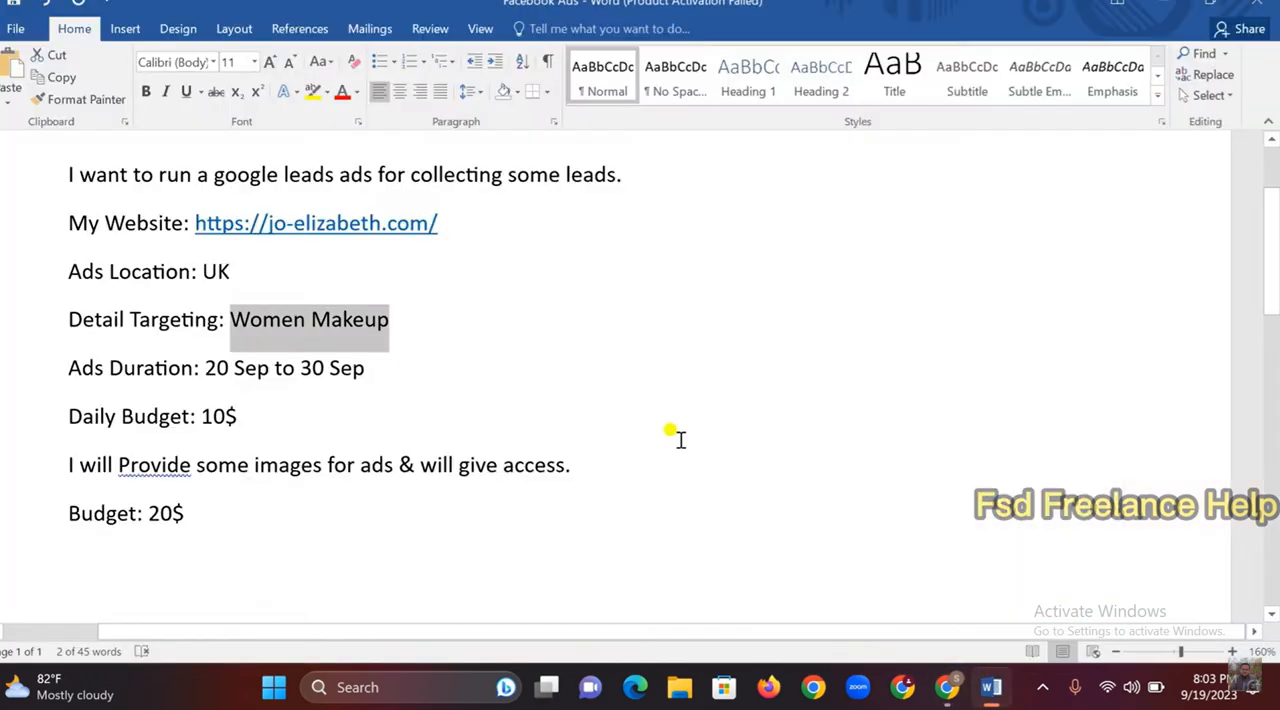
{"action": "left_click", "coordinate": [947, 688]}
{"action": "left_click", "coordinate": [545, 8]}
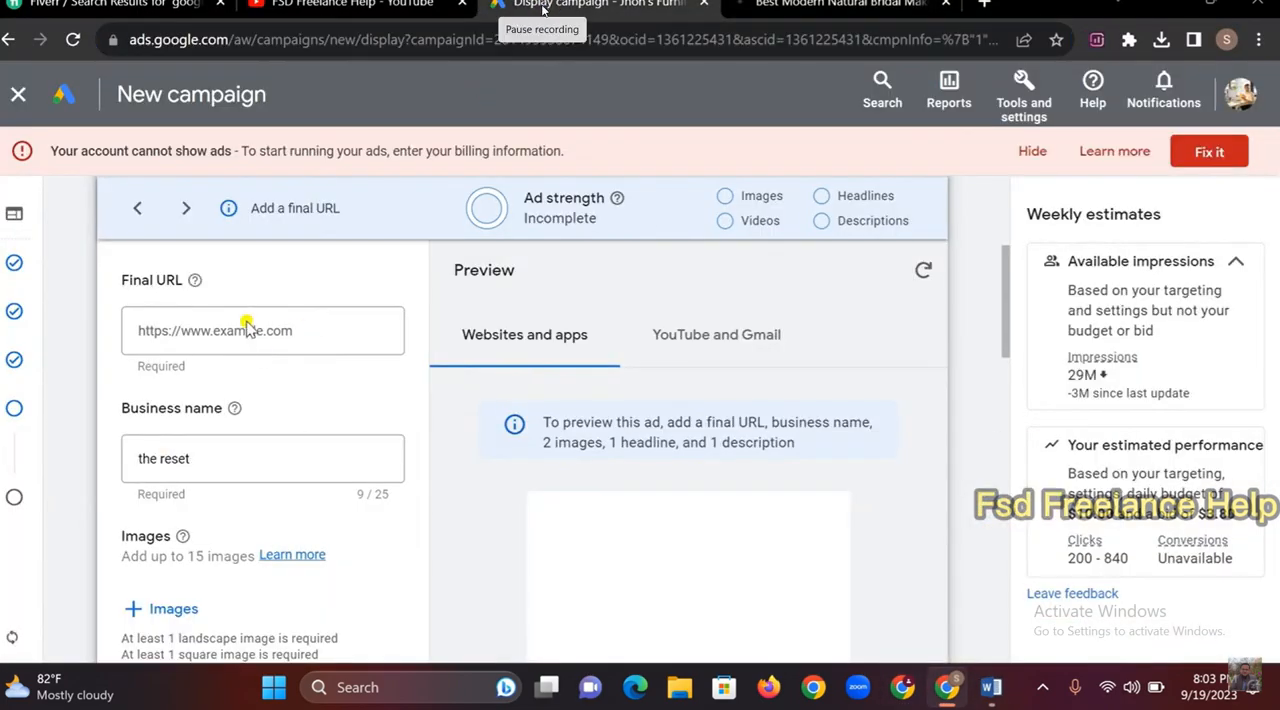